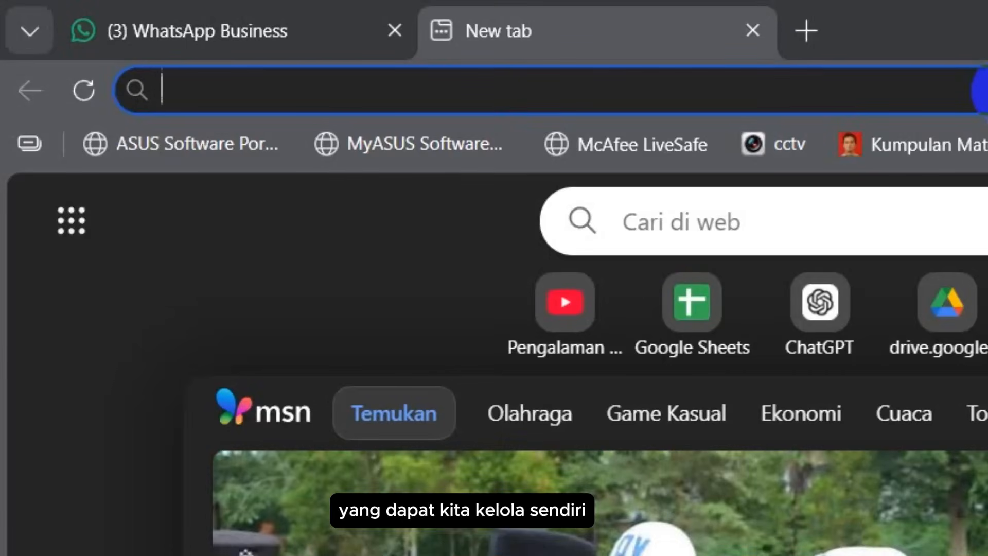
click(986, 90)
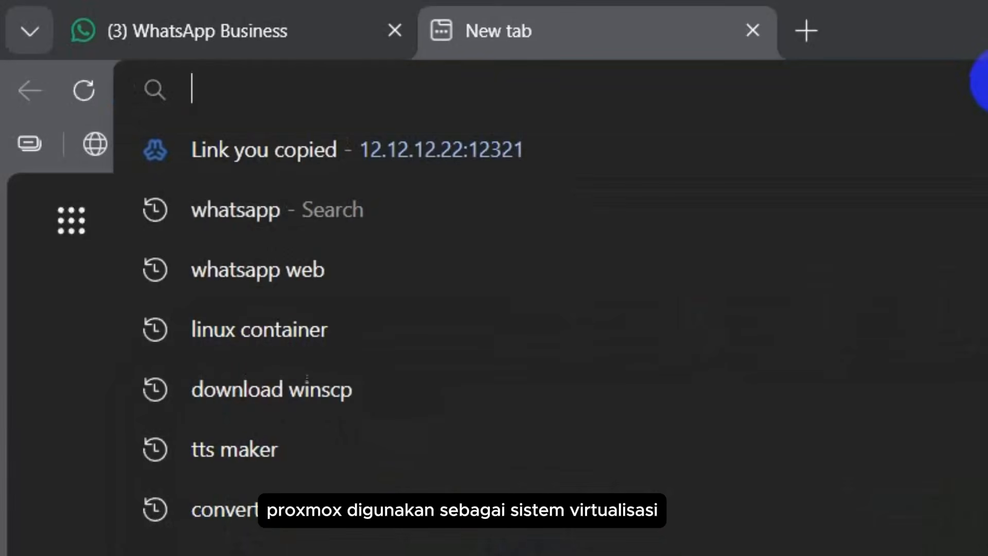
text(http:)
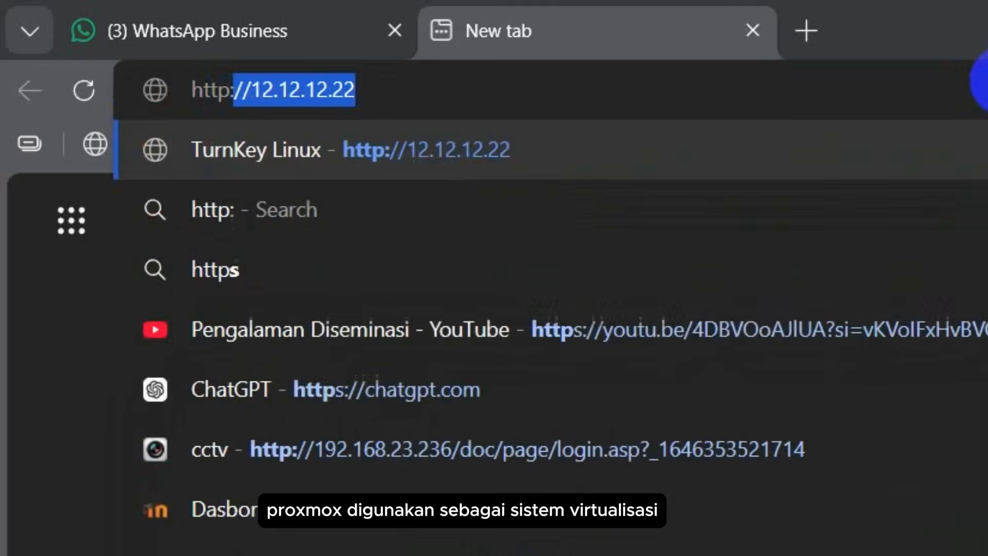
text(//1)
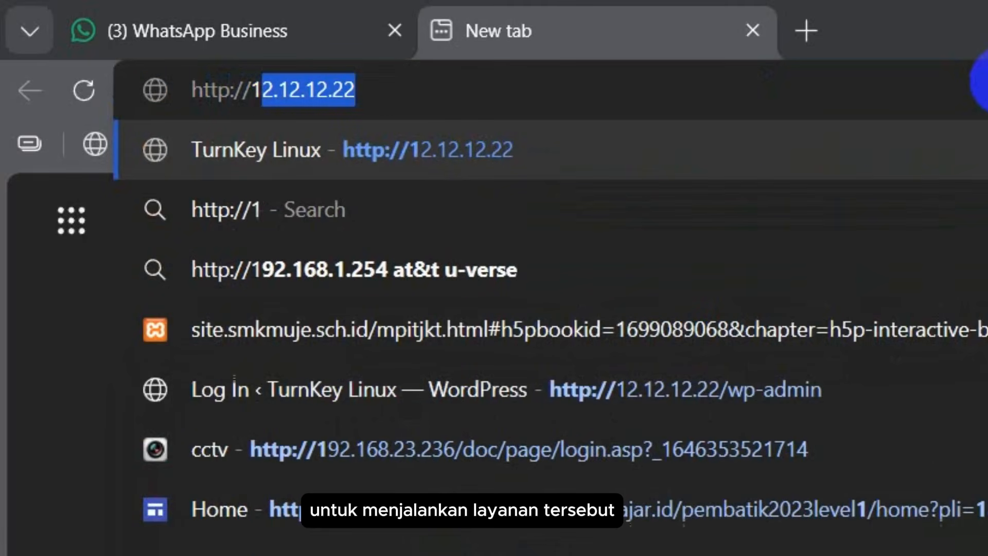
text(2.12.)
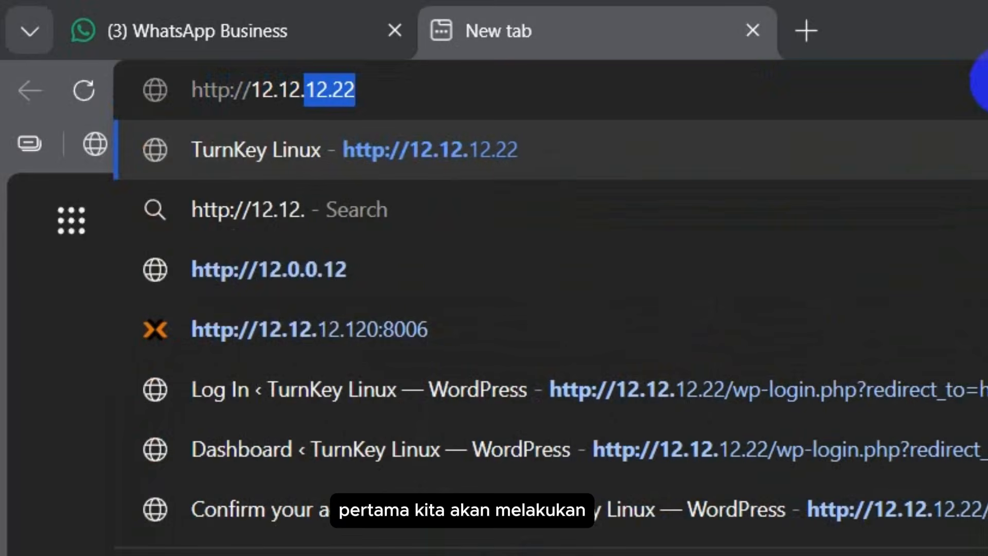
text(12.)
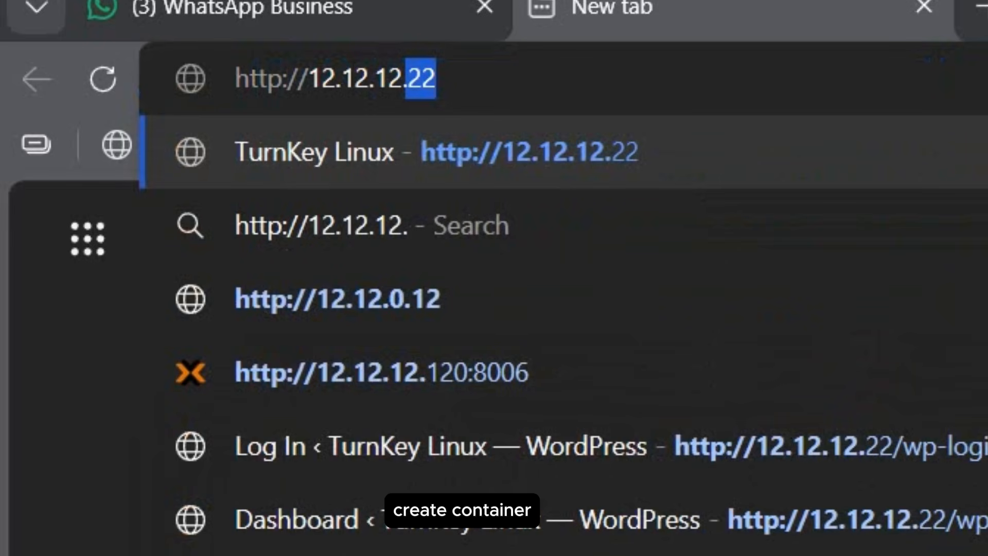
key(Down)
key(Down)
key(Down)
key(Return)
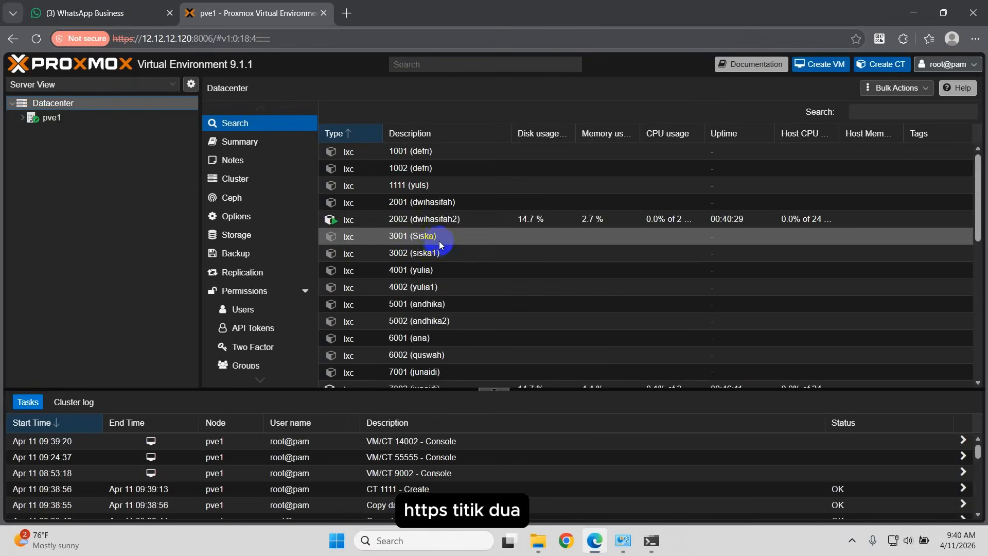
Step: Browse to pve1's local storage CT Templates and launch the Create CT wizard
click(25, 120)
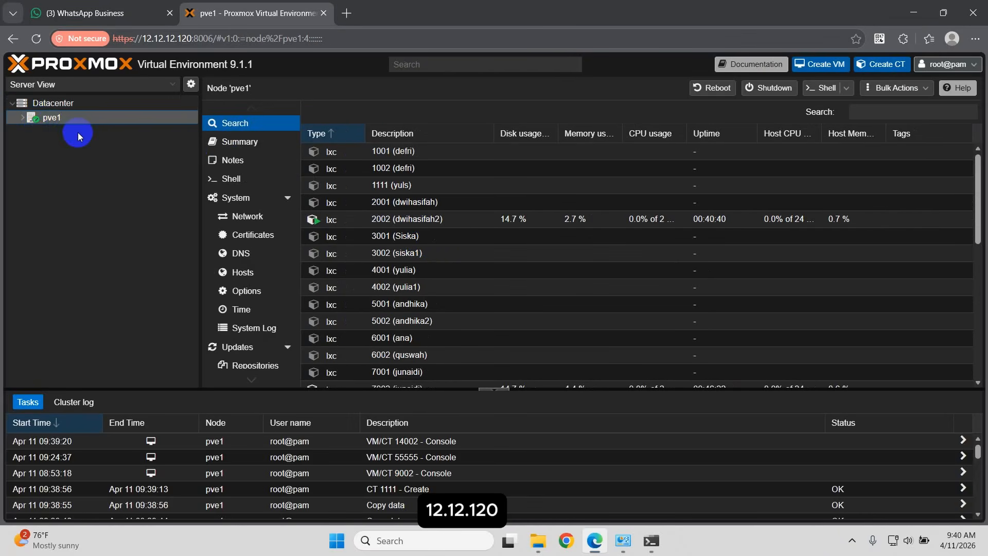
click(25, 120)
scroll(149, 232, down, 5)
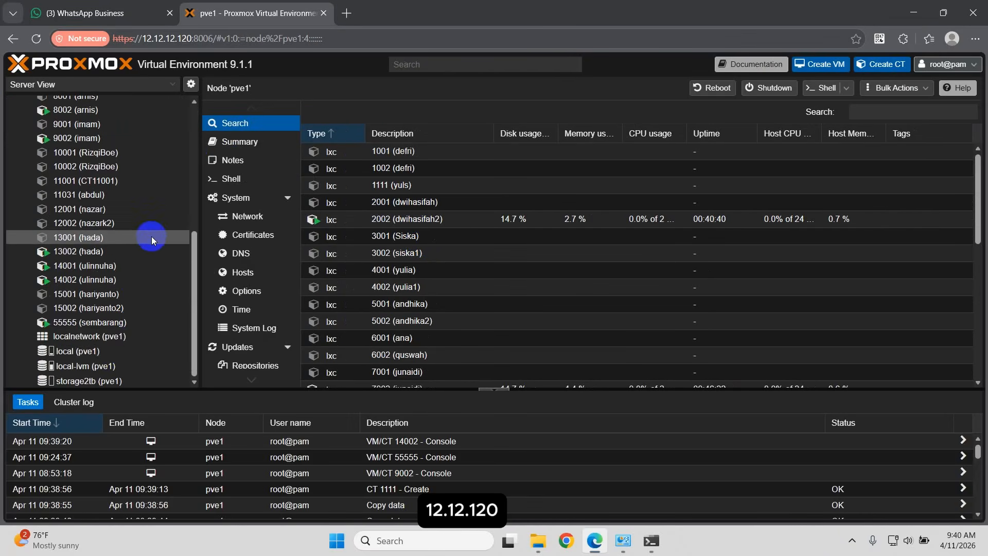
click(128, 350)
click(246, 169)
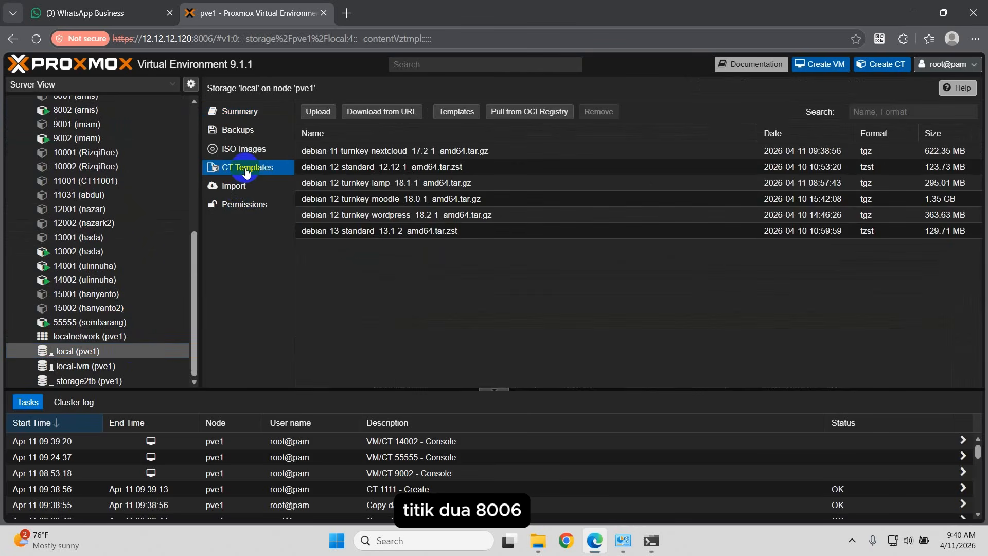
click(882, 65)
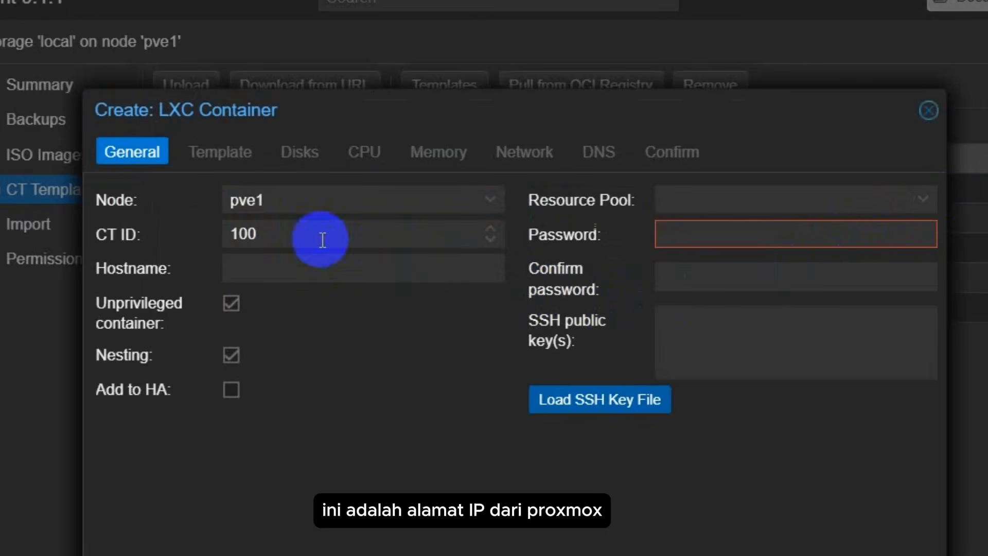
Step: Set the container ID to 30002 and the hostname to projectNAD
click(277, 232)
key(BackSpace)
key(BackSpace)
key(BackSpace)
text(3)
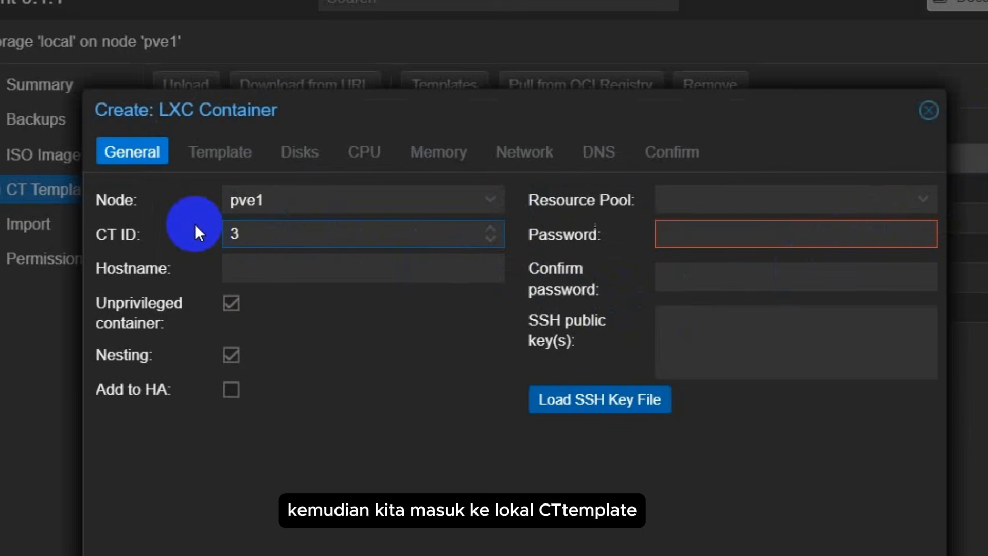
text(002)
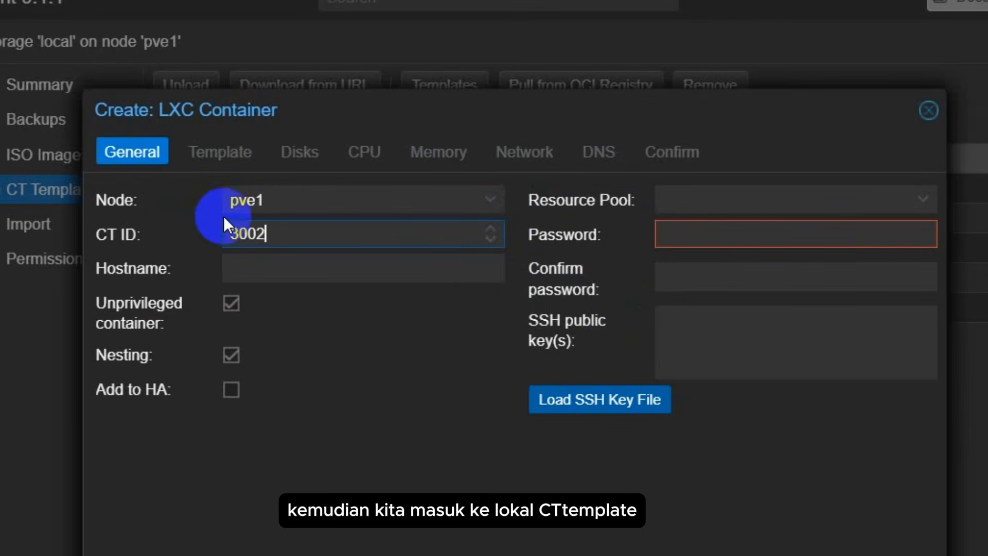
click(268, 267)
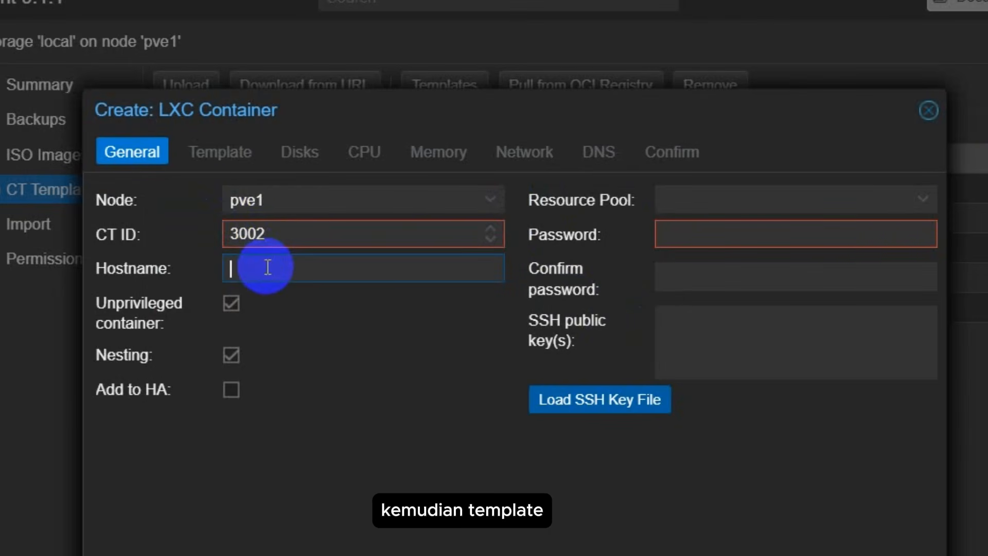
click(247, 244)
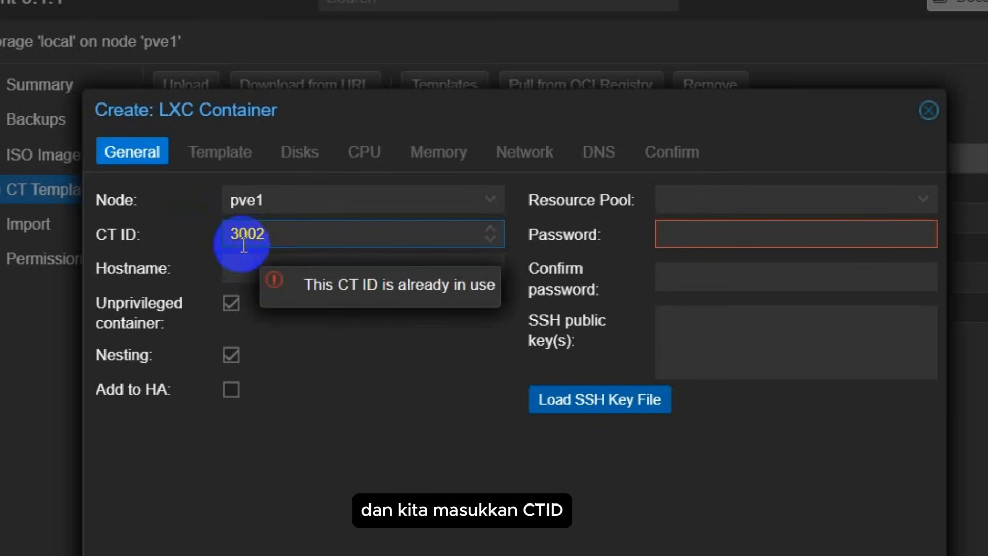
text(0)
click(239, 268)
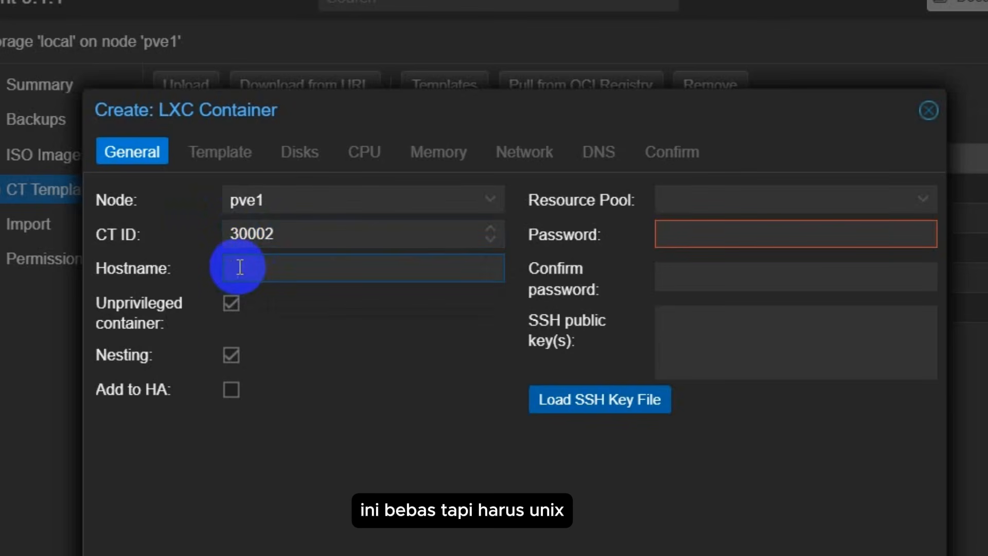
text(p)
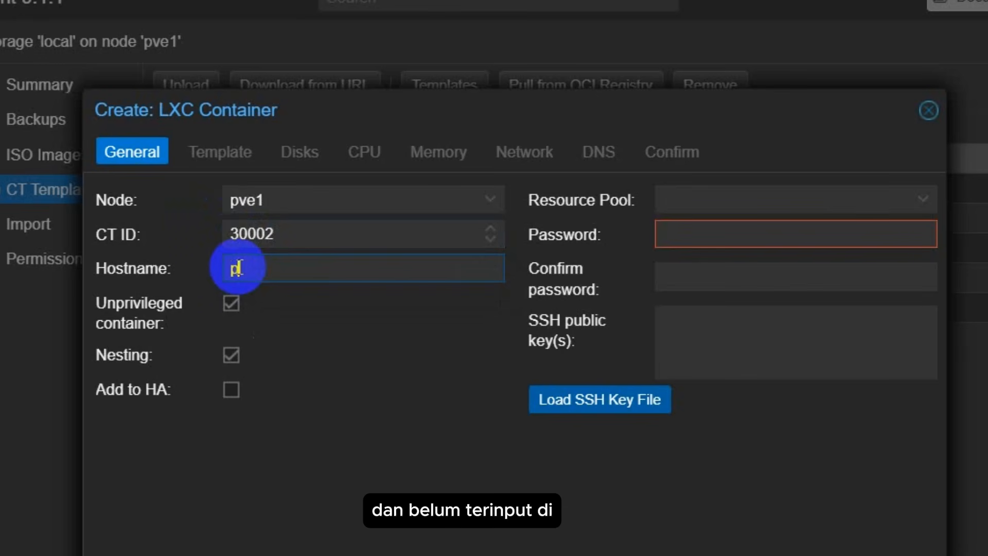
text(rojectNAD)
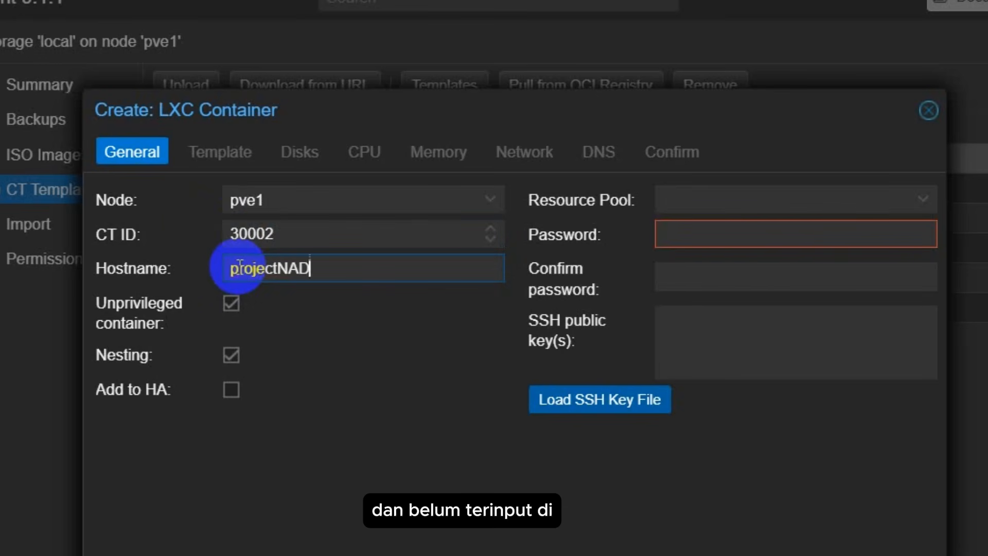
Step: Enter the container's root password and move to the confirmation field
click(815, 198)
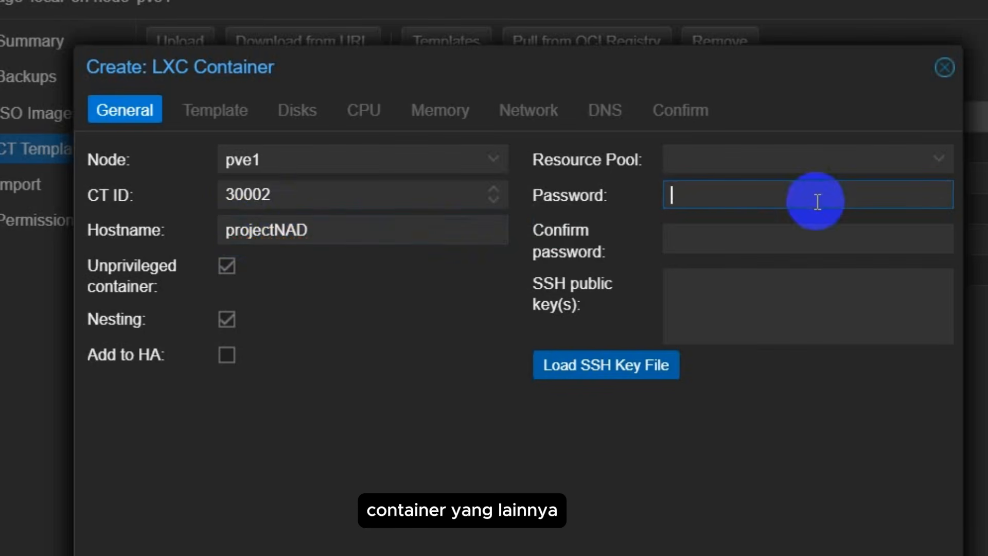
text(*********)
click(749, 237)
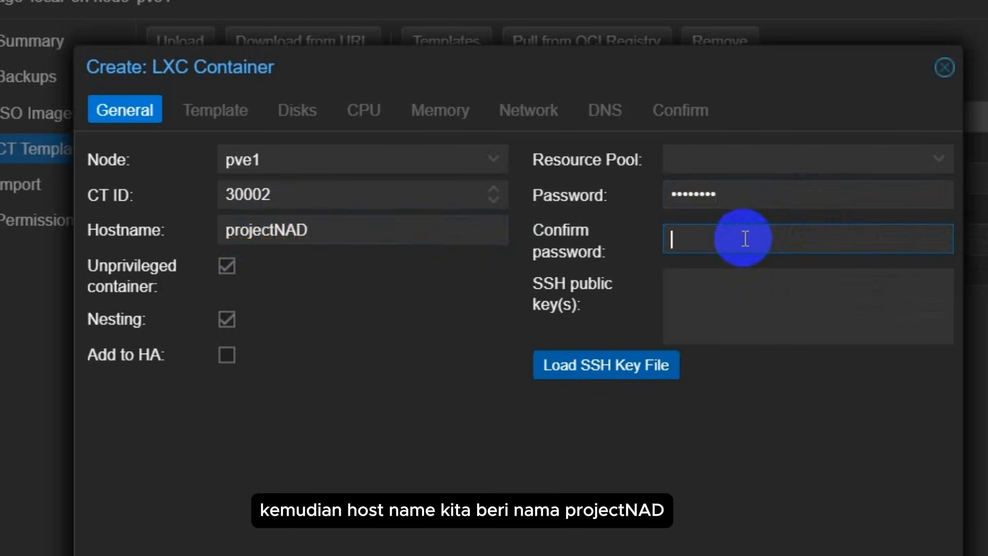
Step: Confirm the root password and choose the turnkey Nextcloud template
text(********)
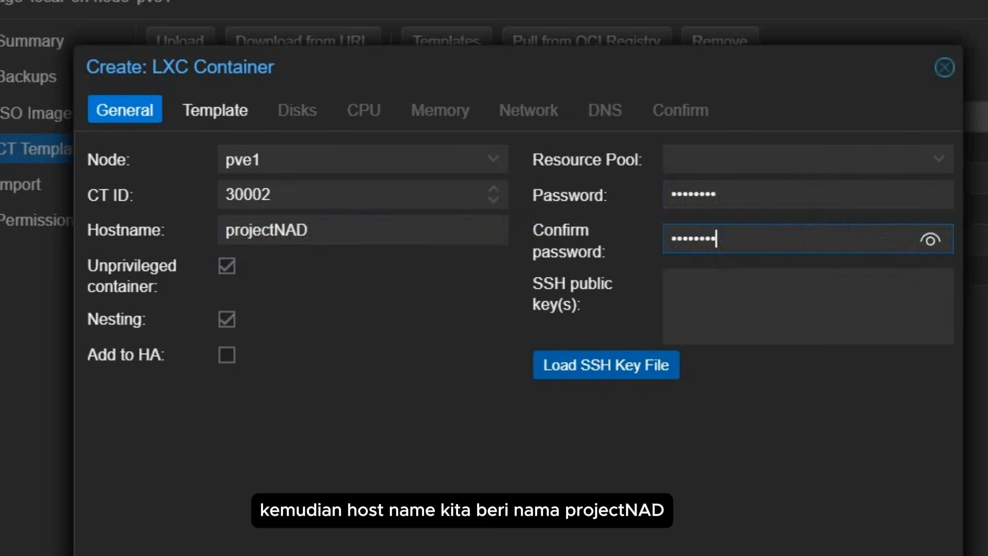
click(924, 555)
click(492, 196)
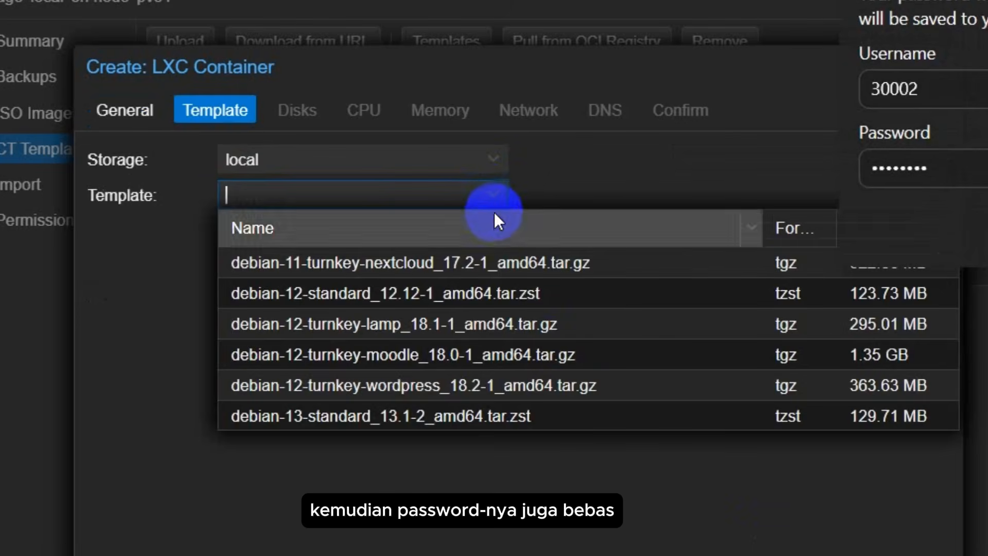
click(500, 263)
Step: Keep default disk settings, give the container 2 cores and 2000 MB memory
click(924, 555)
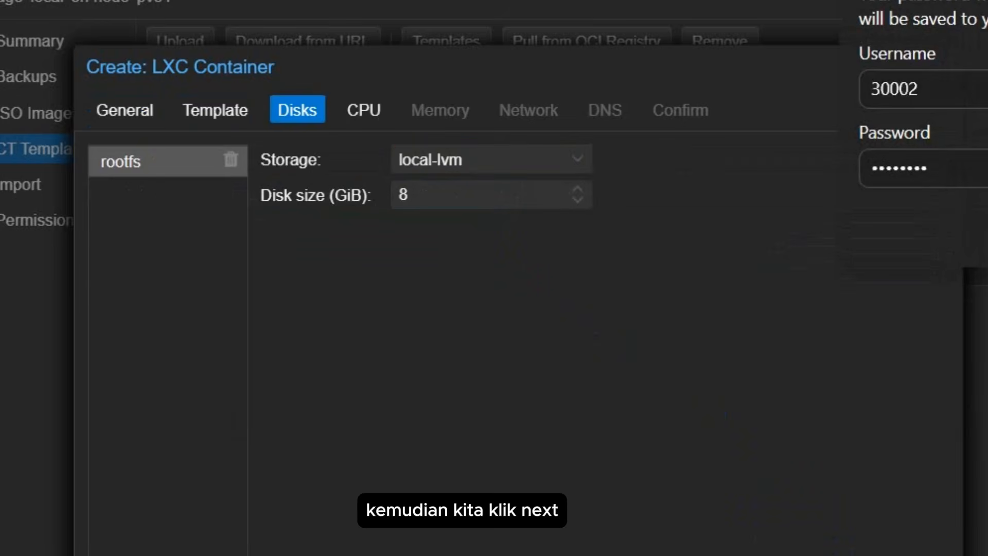
click(924, 555)
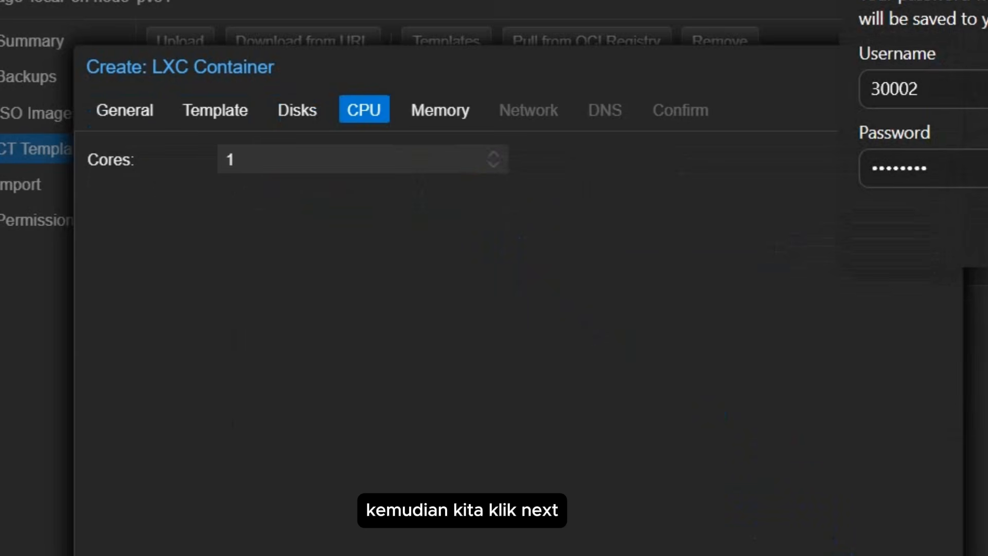
click(495, 154)
click(794, 555)
click(307, 158)
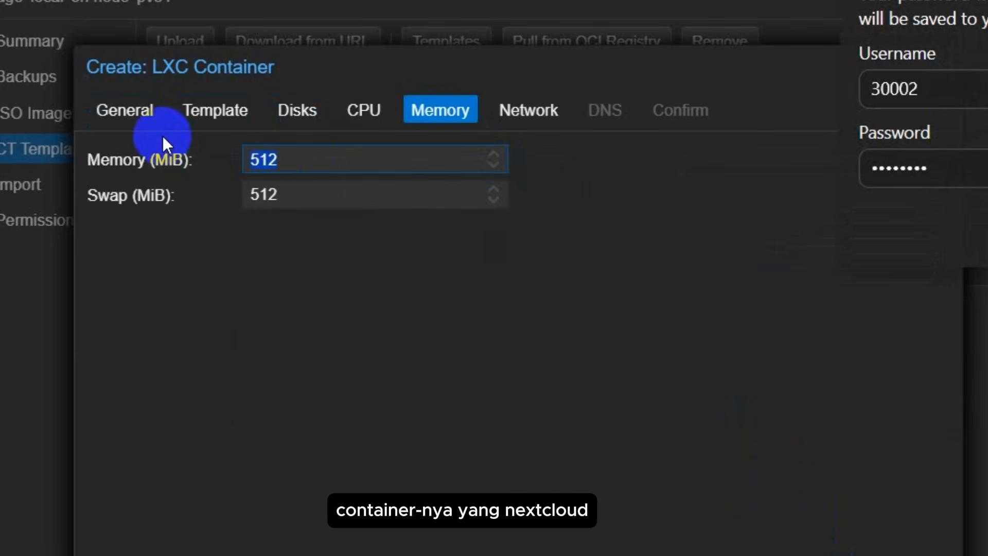
key(BackSpace)
key(BackSpace)
key(BackSpace)
text(2000)
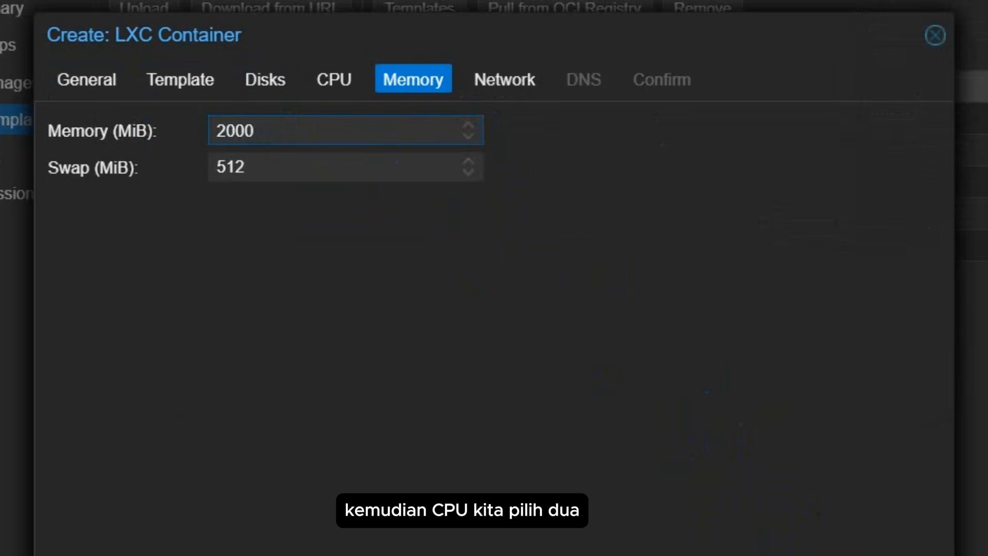
click(924, 555)
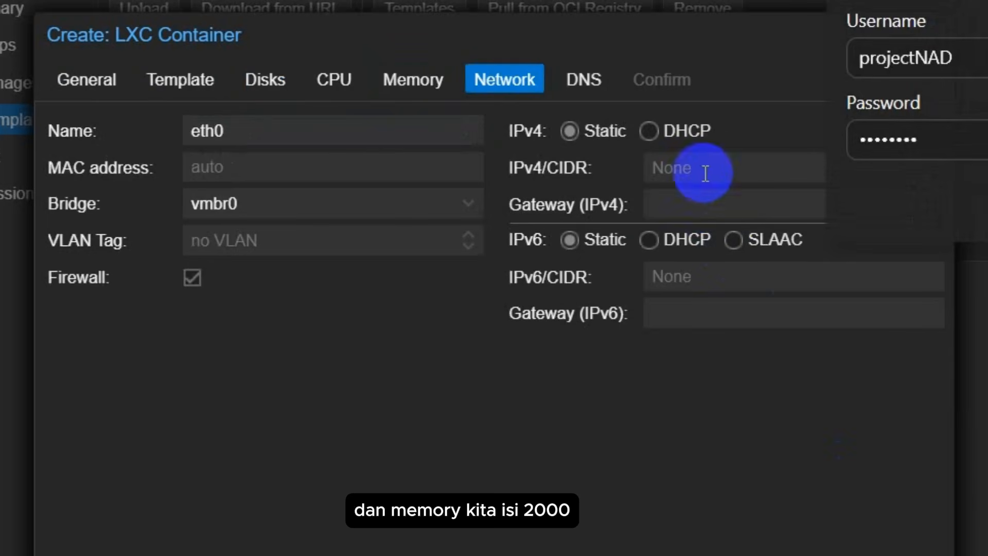
Step: Set static IPv4 12.12.12.32/24 with gateway 12.12.12.1 and screenshot the network settings
click(770, 166)
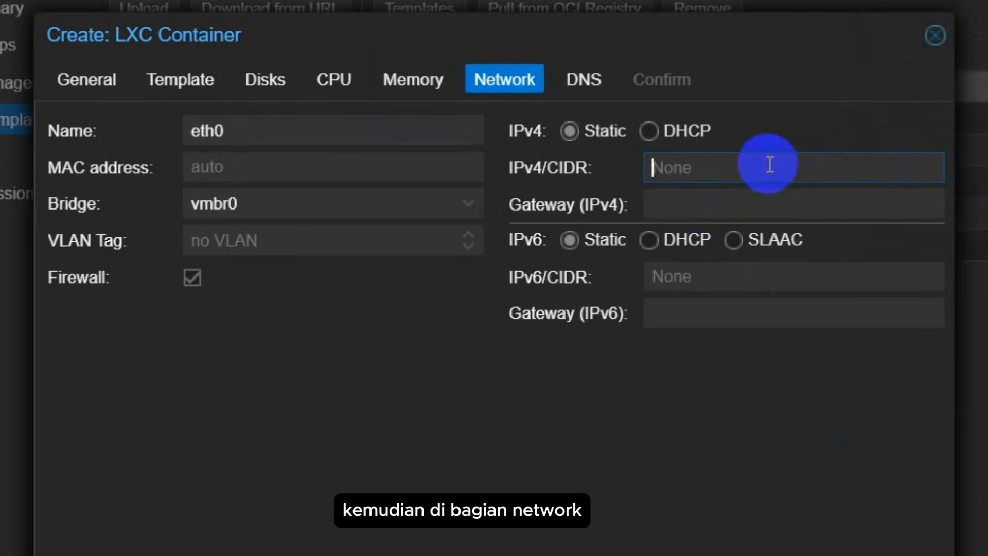
text(12.12.1)
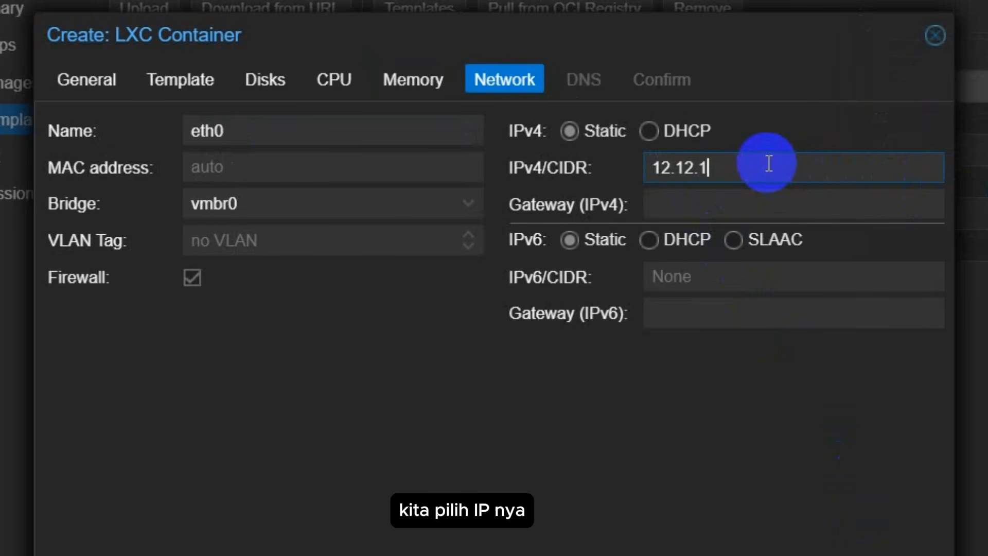
text(2.)
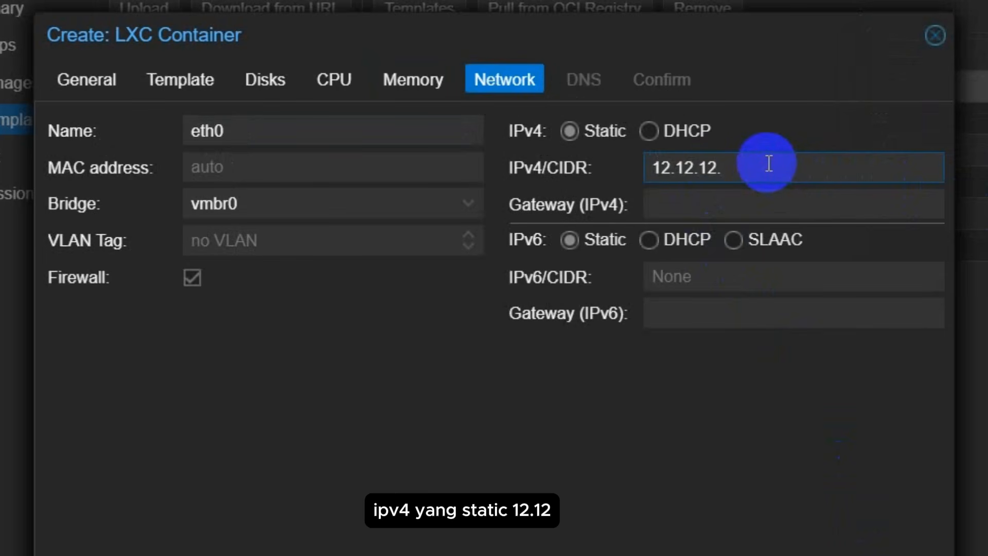
text(32/24)
click(762, 207)
text(12.12.12)
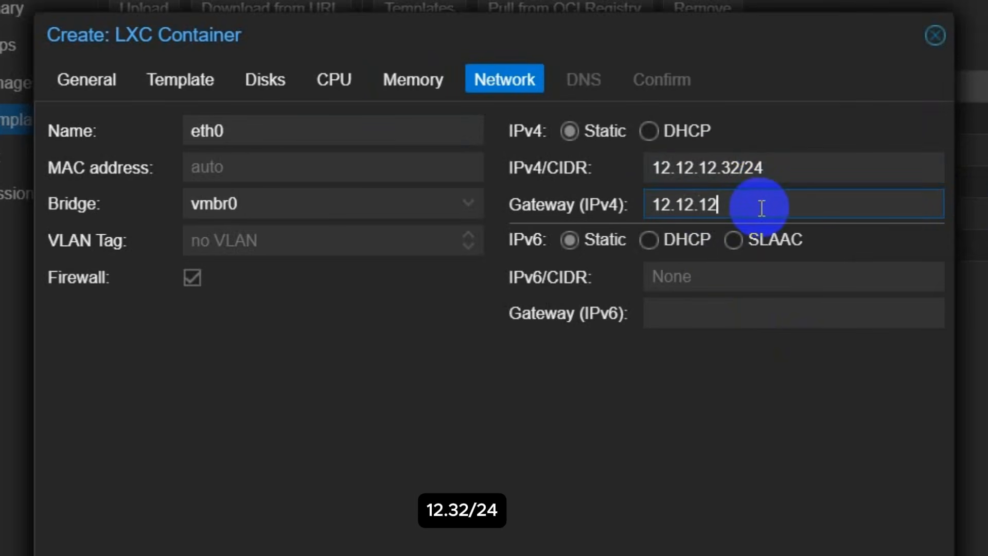
text(.1)
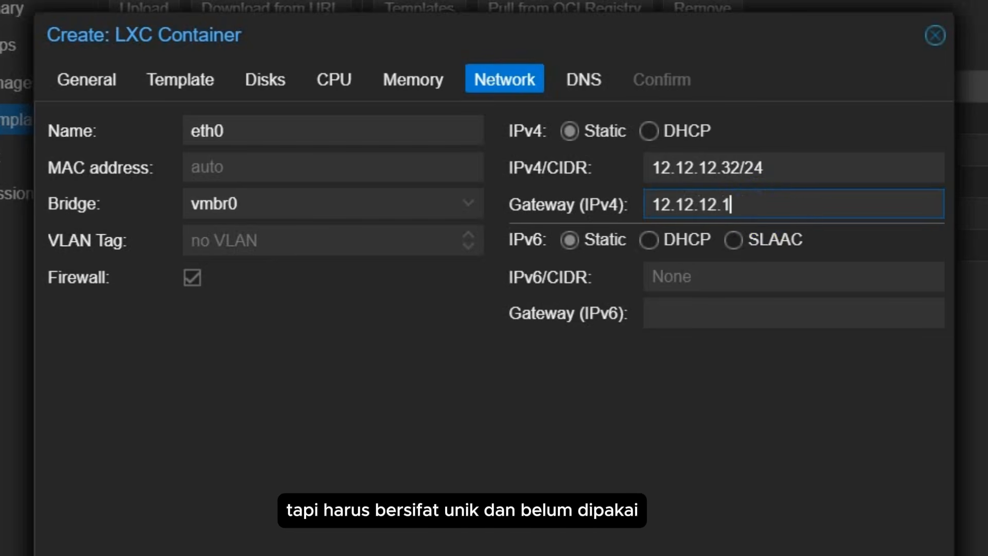
key(super+shift+s)
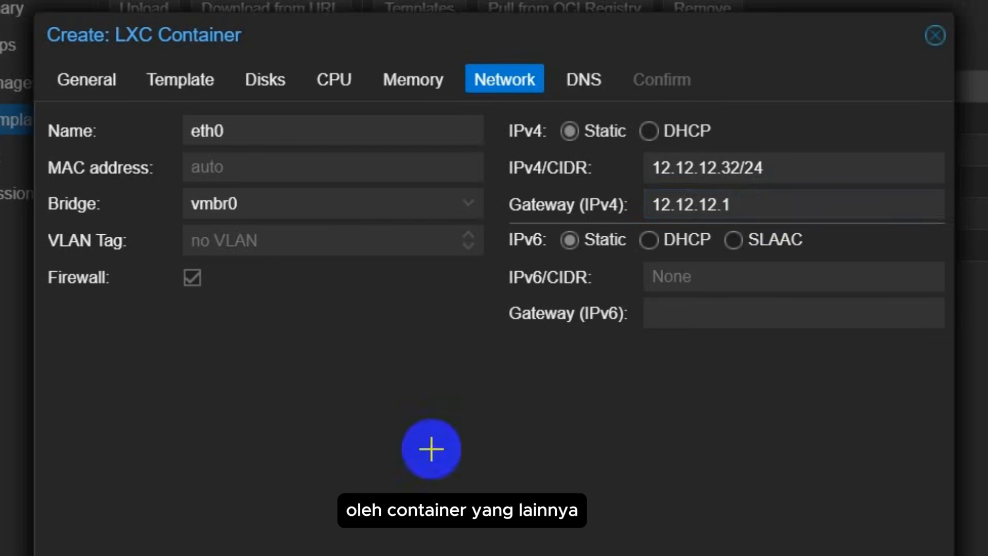
drag(12, 0, 971, 540)
click(919, 555)
Step: Finish the wizard to create container 30002 and close the task log
click(919, 555)
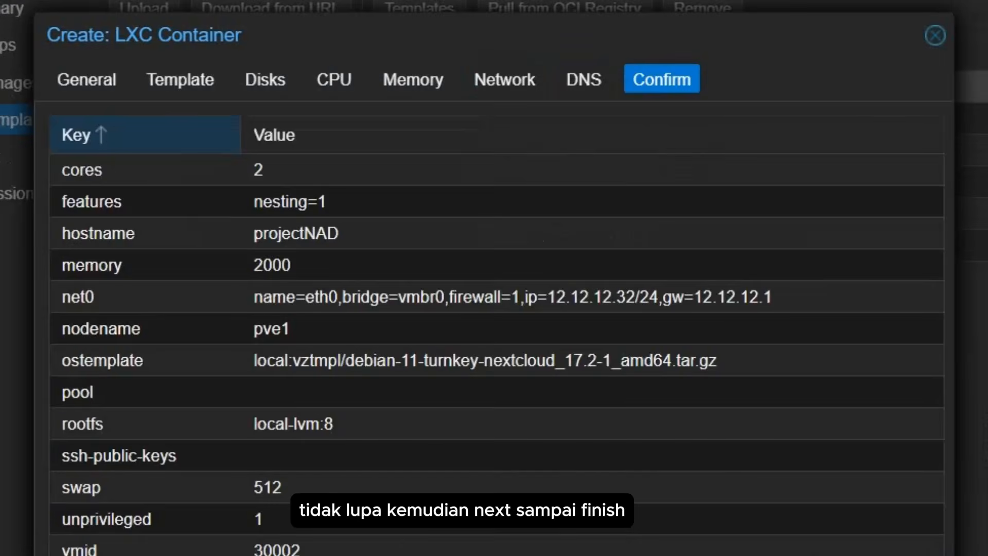
click(919, 555)
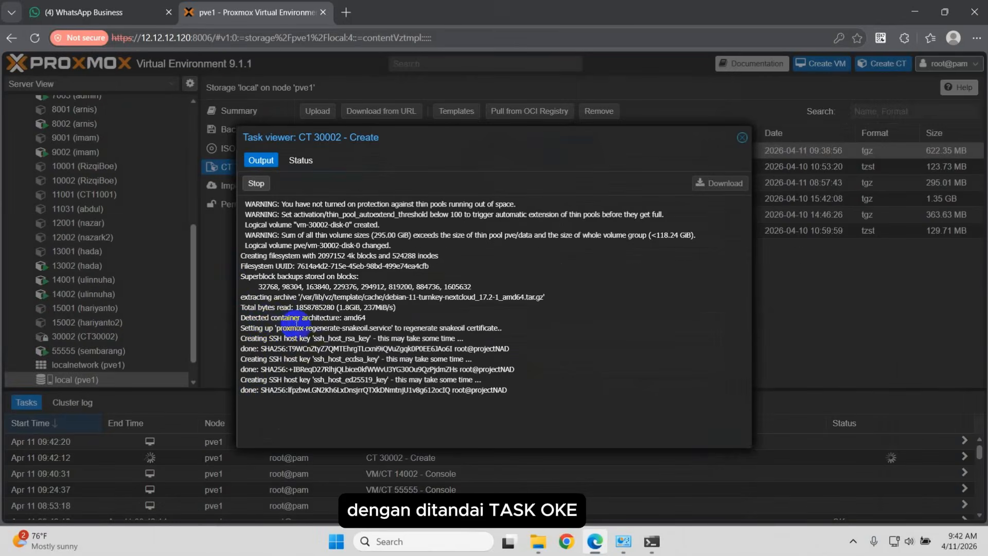
click(743, 138)
Step: Select projectNAD (30002) in the resource tree and start it
scroll(129, 320, down, 1)
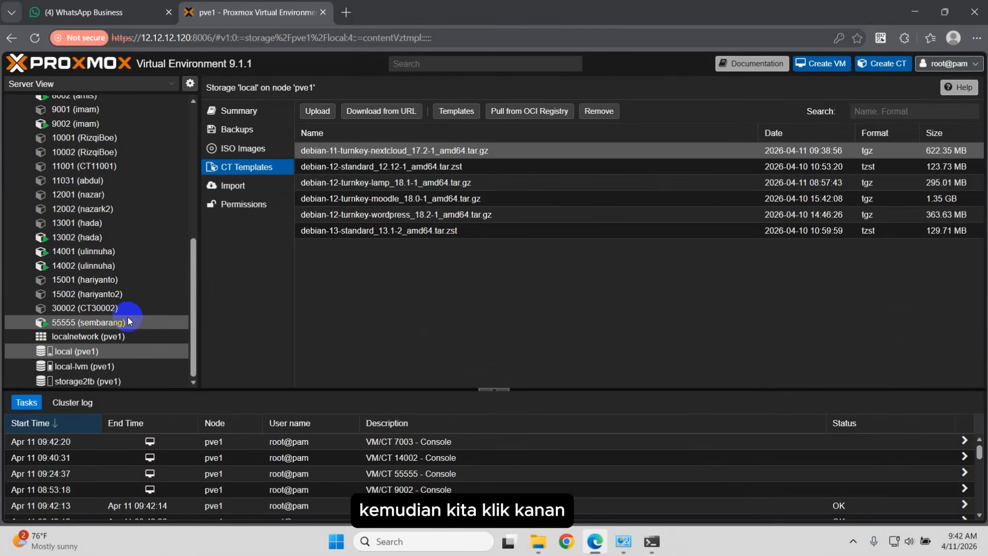
click(157, 309)
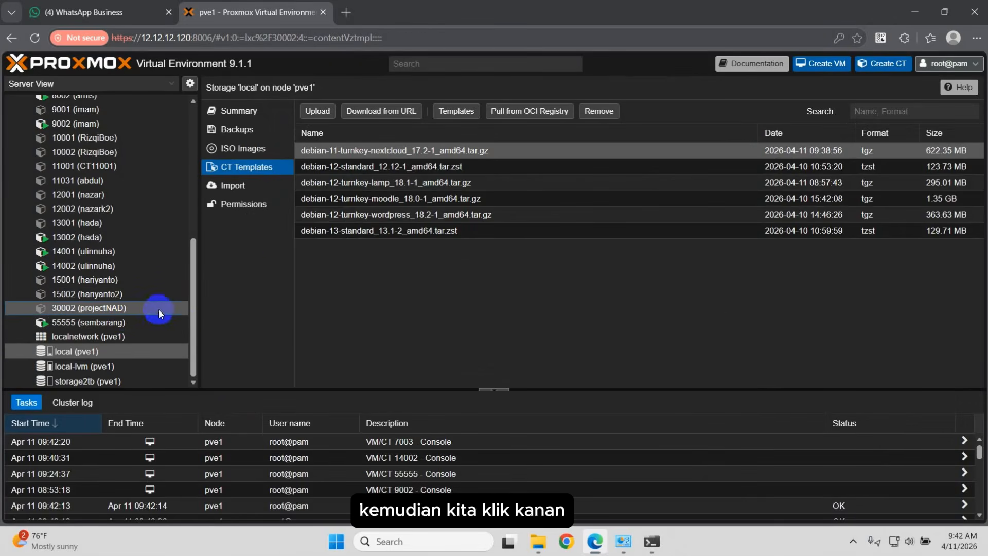
right_click(160, 308)
click(188, 274)
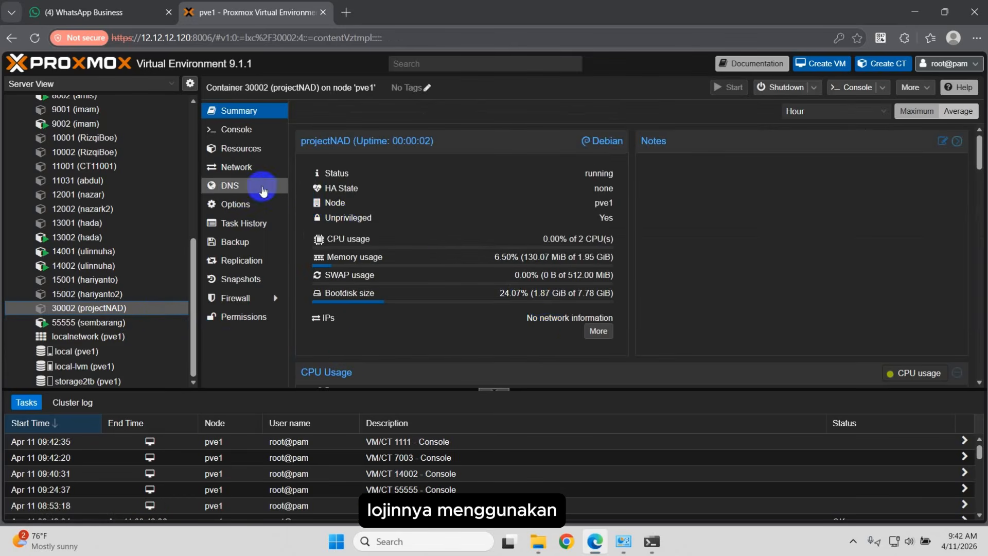
Step: Log in to the container console as root and set and confirm the Nextcloud admin password
click(237, 129)
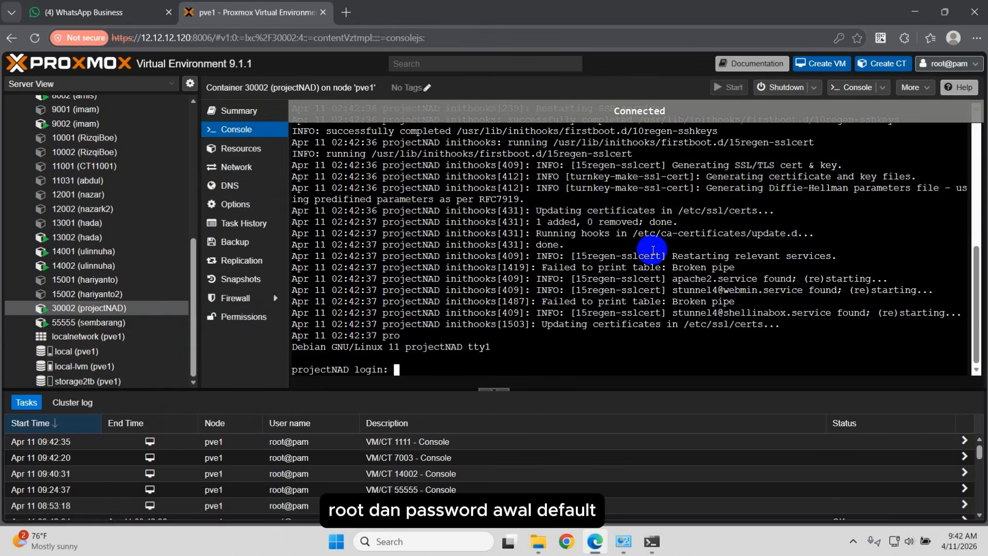
text(root)
key(Return)
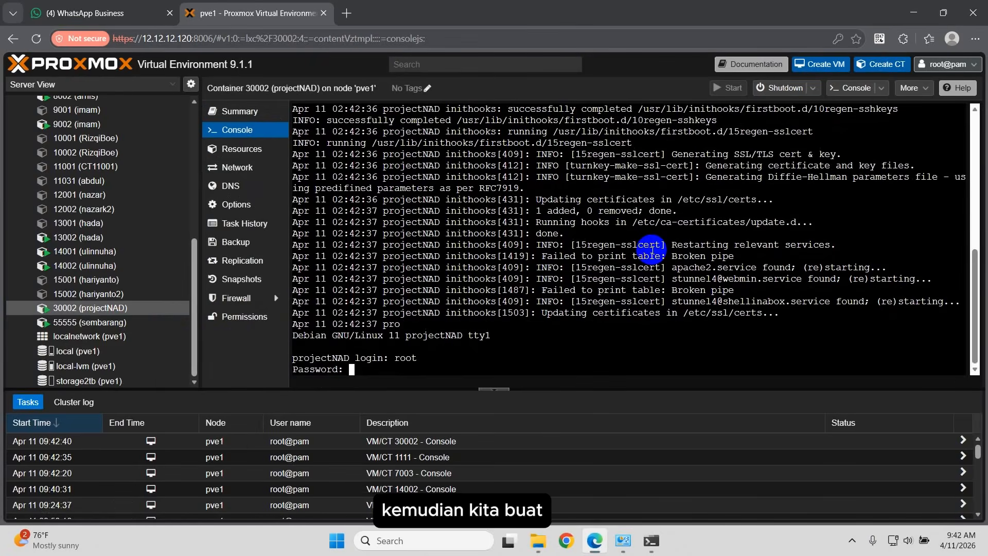
text(**)
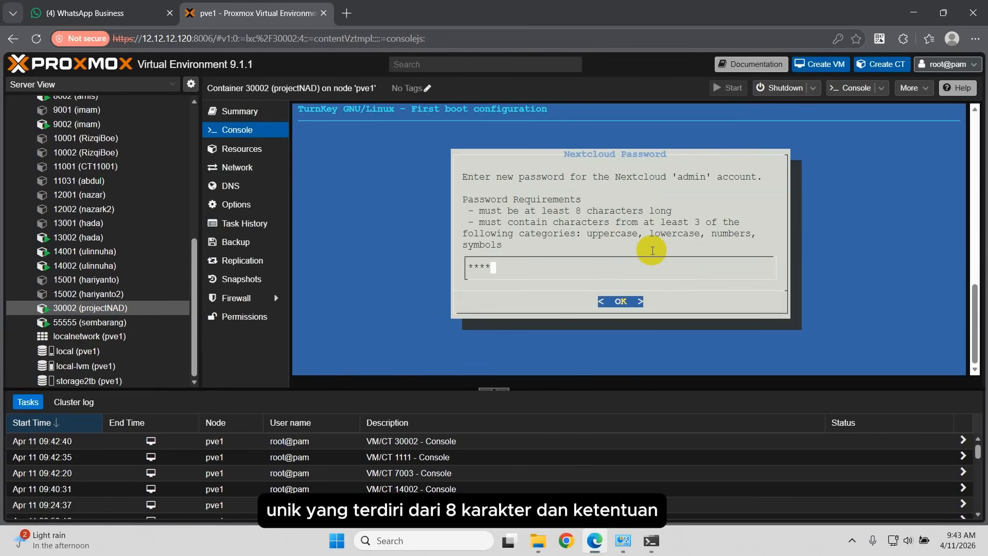
text(******)
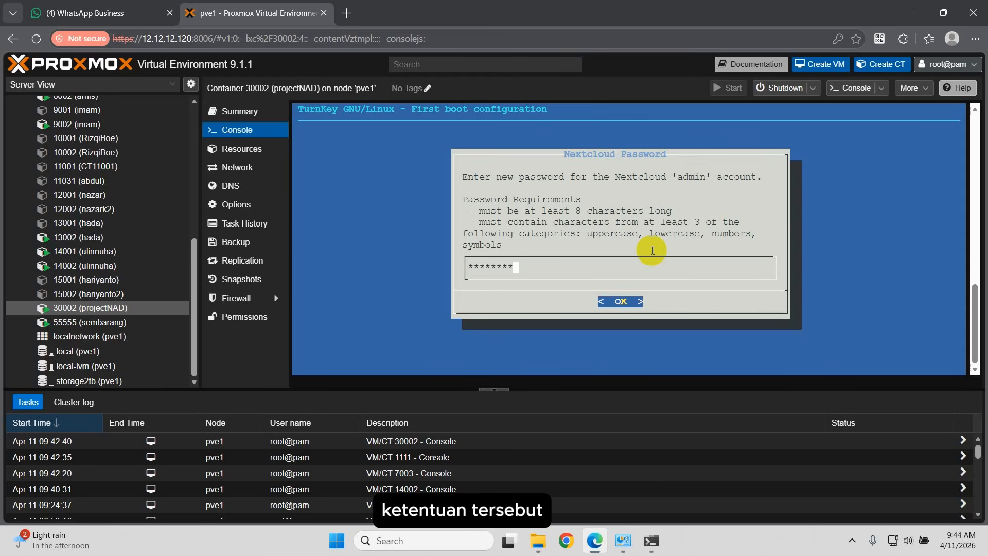
text(*)
key(Return)
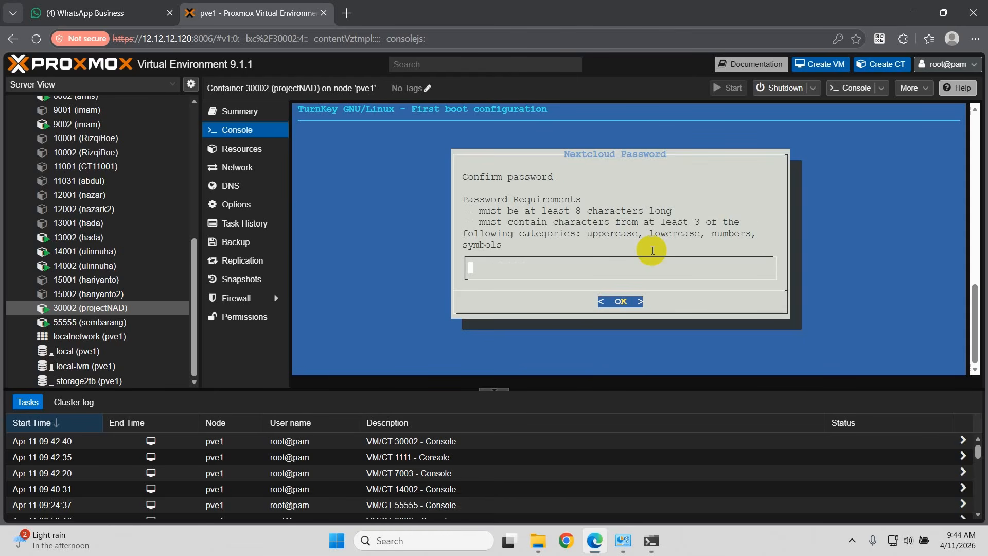
text(*********)
key(Return)
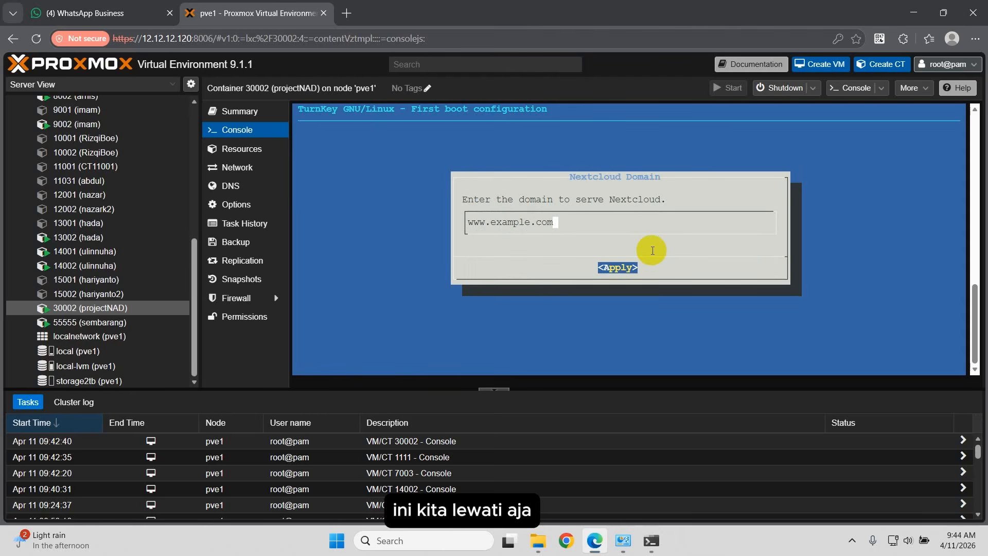
Step: Accept the default domain, skip Hub services, and enable security alerts with an e-mail address
key(Return)
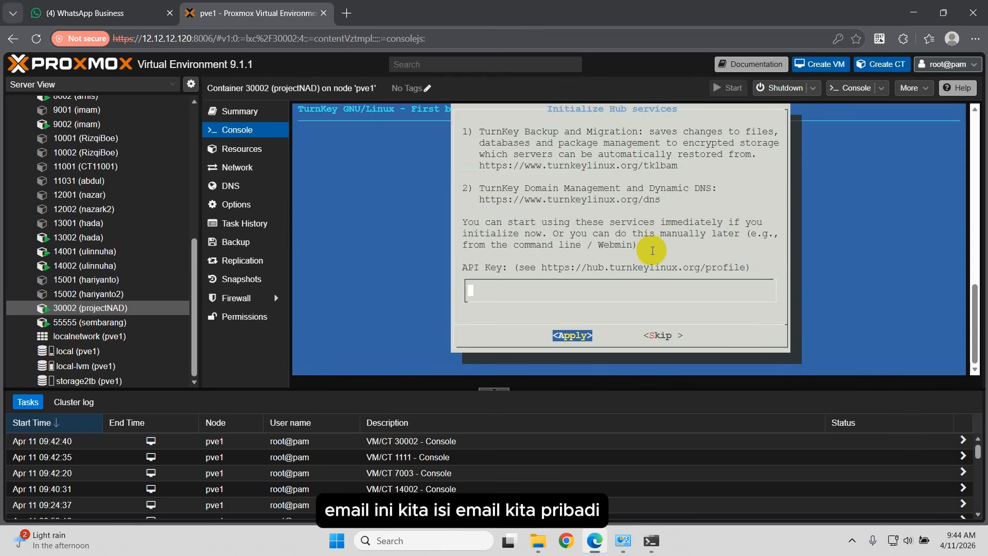
key(Tab)
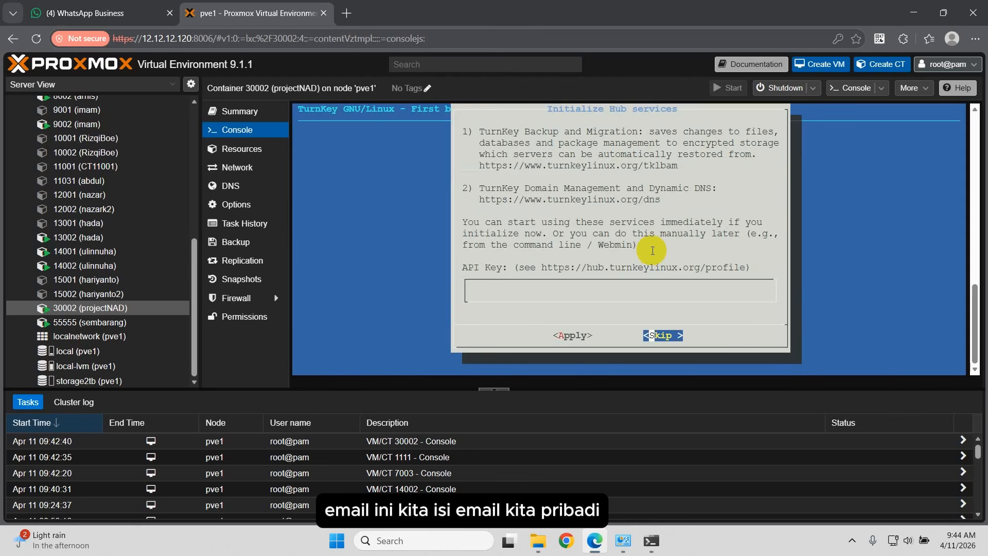
key(Return)
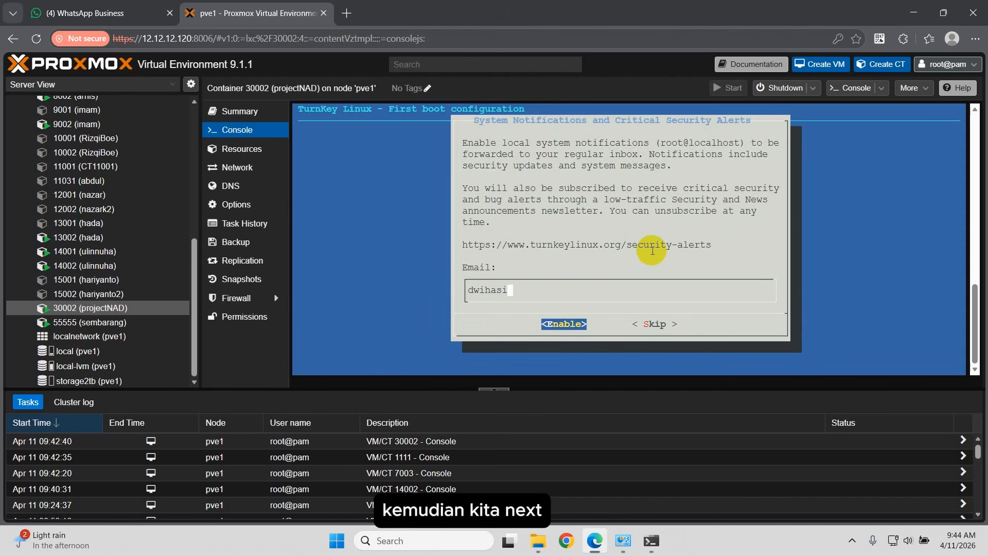
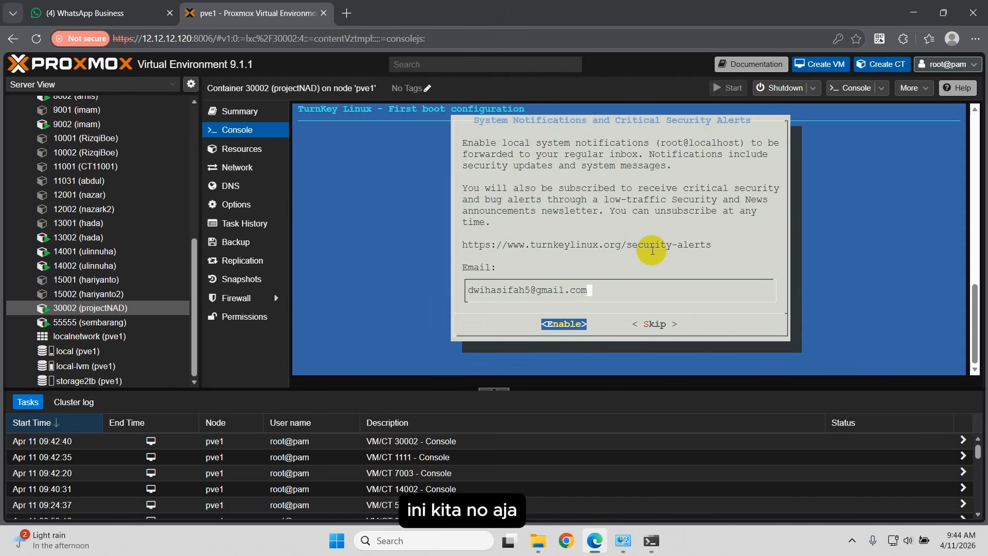
key(Return)
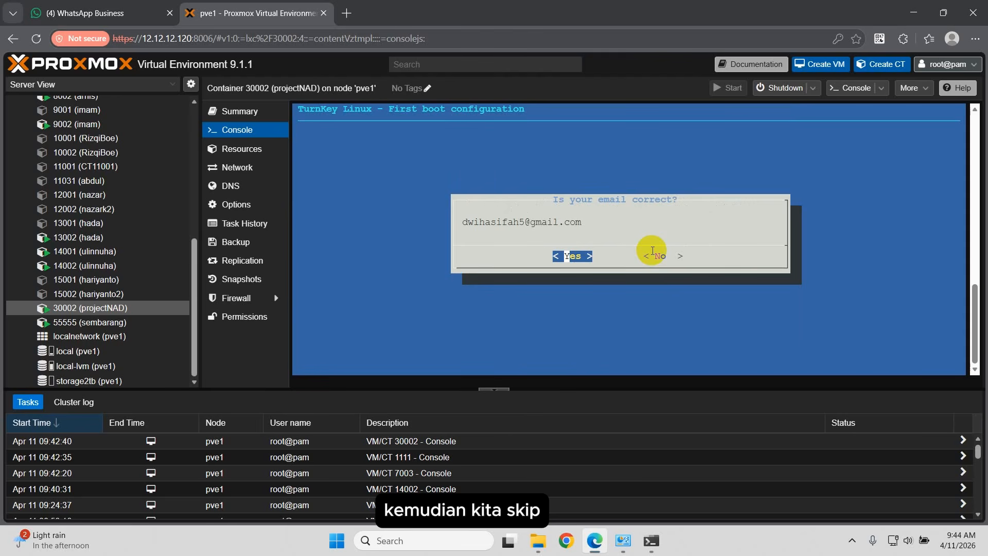
key(Return)
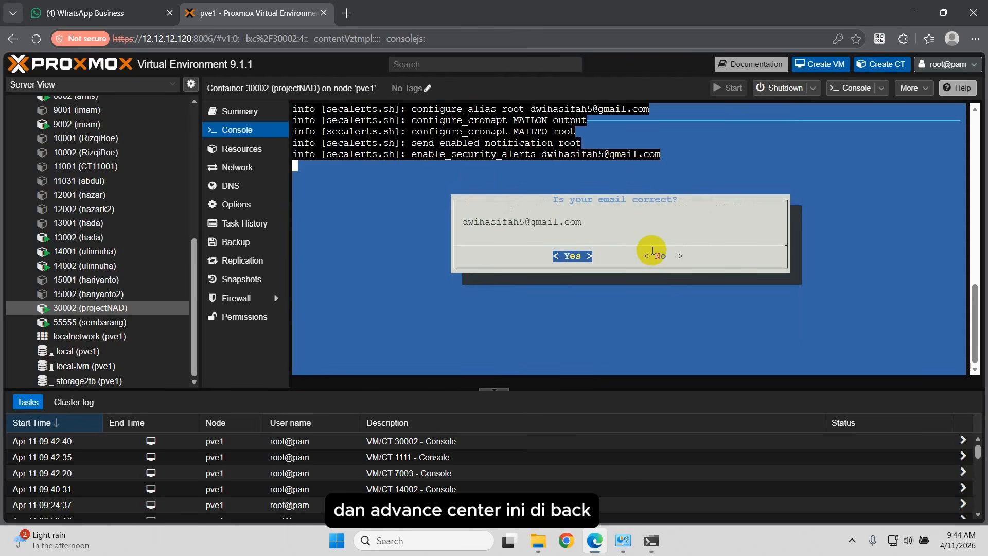
key(Tab)
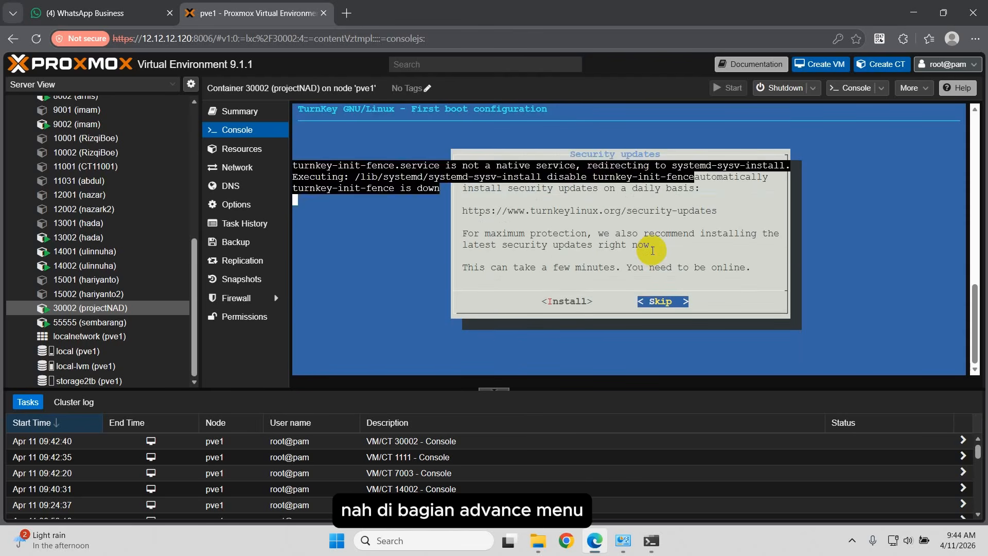
key(Return)
key(Return)
key(Tab)
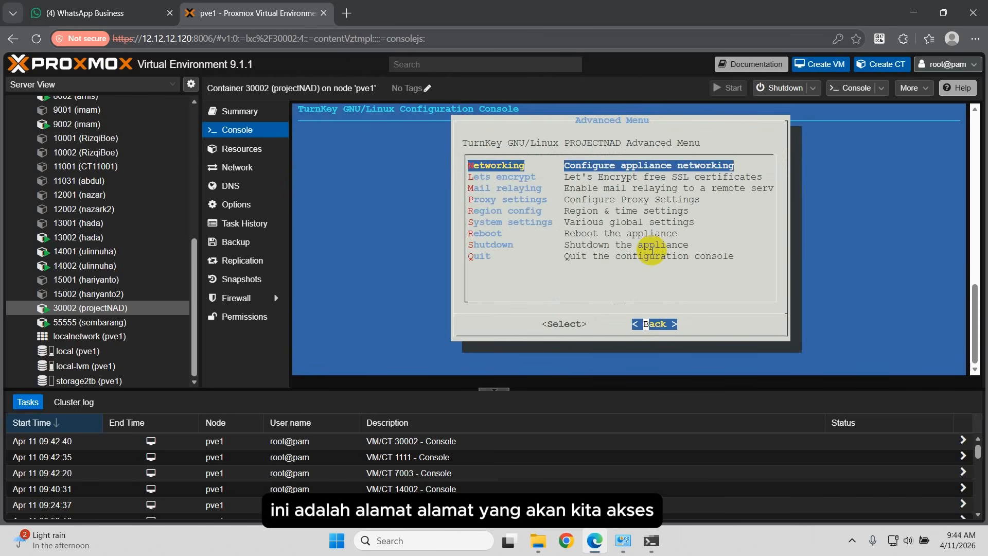
key(Return)
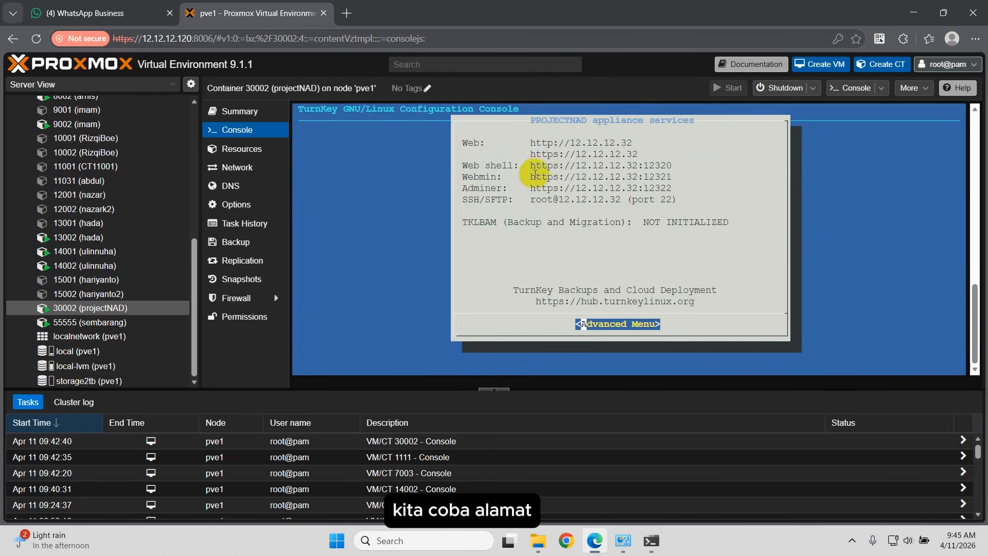
drag(532, 141, 629, 139)
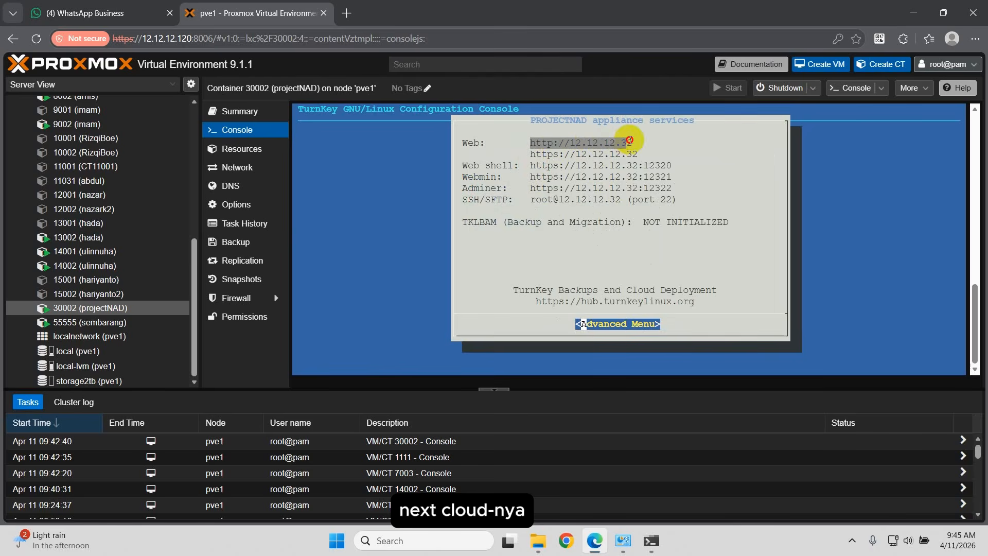
right_click(633, 139)
click(664, 202)
key(ctrl+t)
text(http://12.12.12.32)
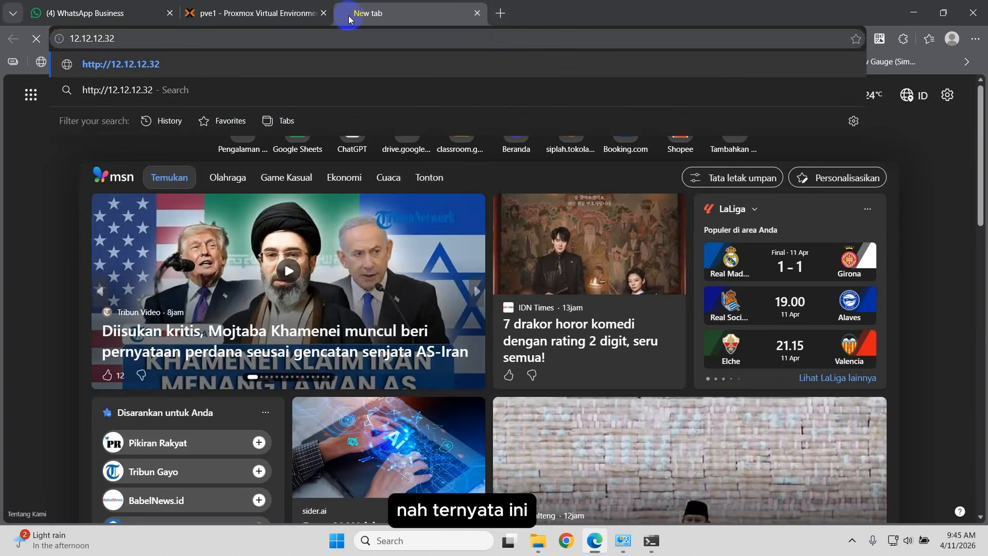
key(Return)
click(340, 318)
click(353, 418)
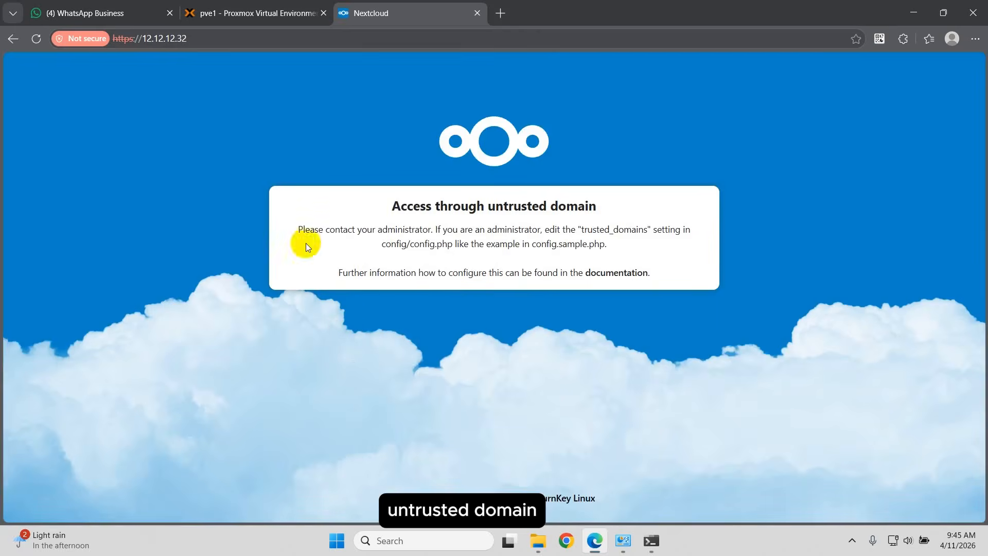
Step: Append /nextcloud to the address and select config.php in the untrusted-domain message
click(209, 36)
click(209, 36)
text(/nextcloud)
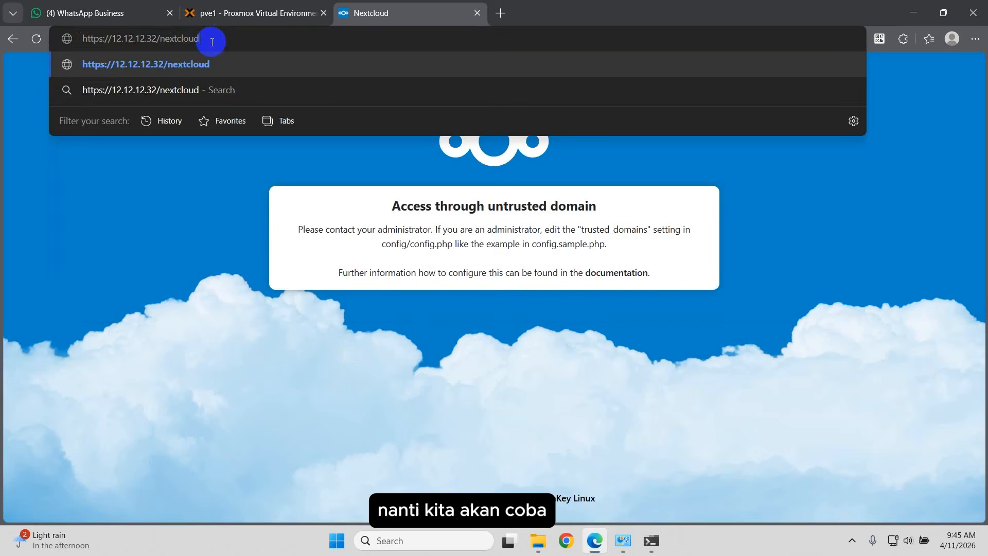
key(Return)
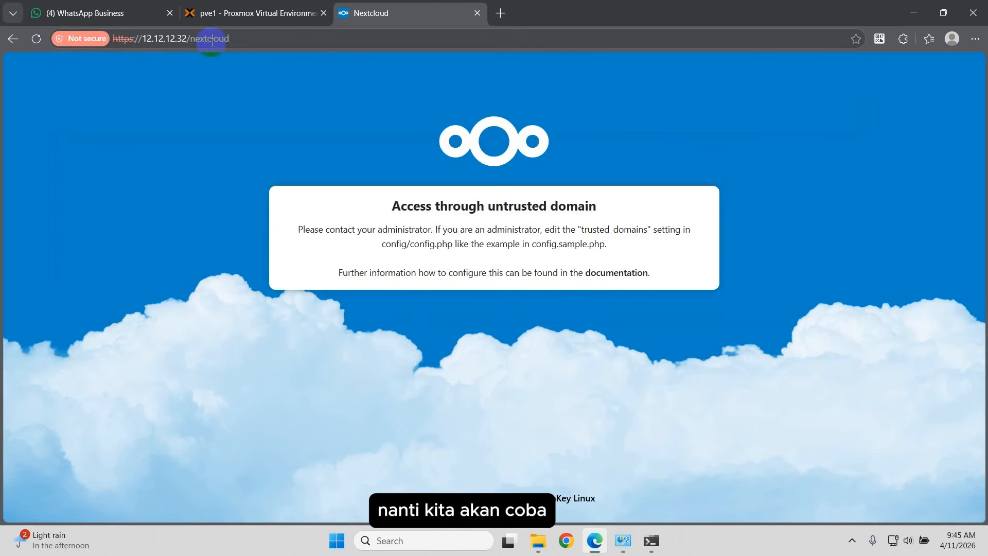
double_click(417, 250)
click(254, 12)
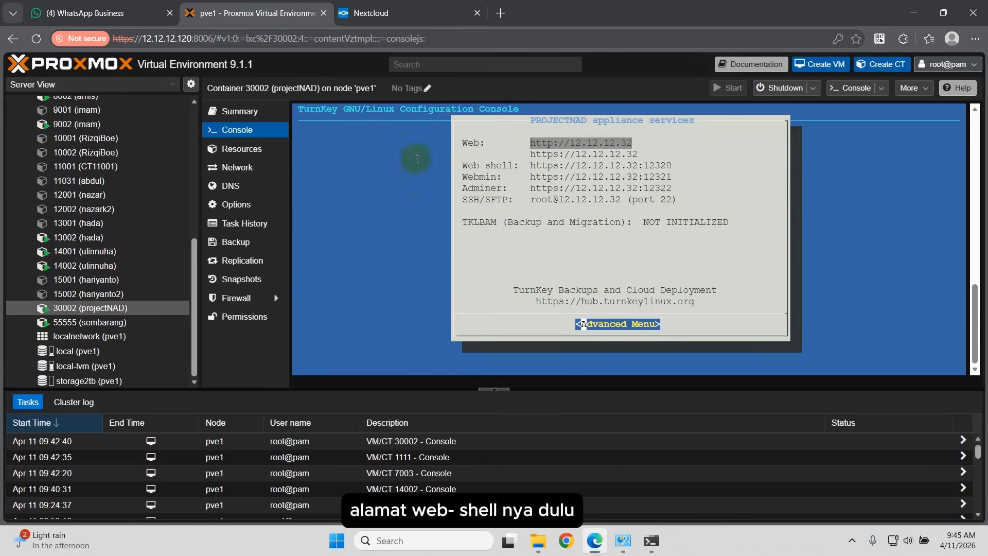
drag(530, 166, 670, 163)
right_click(669, 162)
click(701, 227)
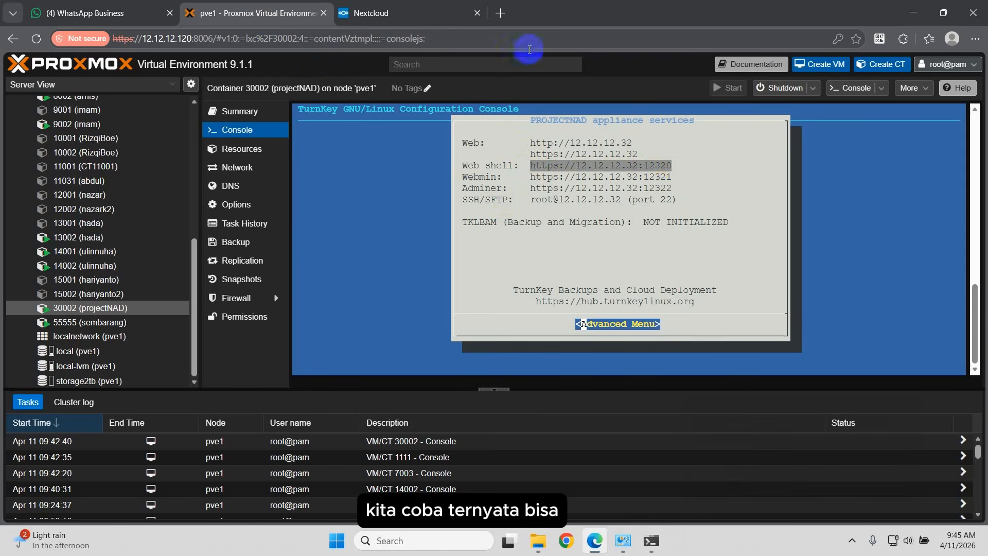
click(500, 13)
text(https://12.12.12.32:12320)
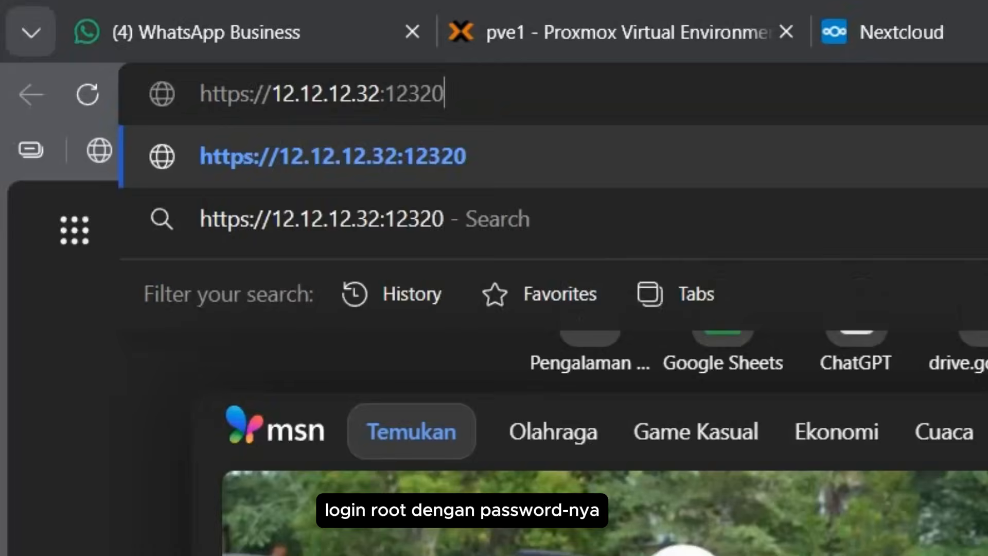
key(Return)
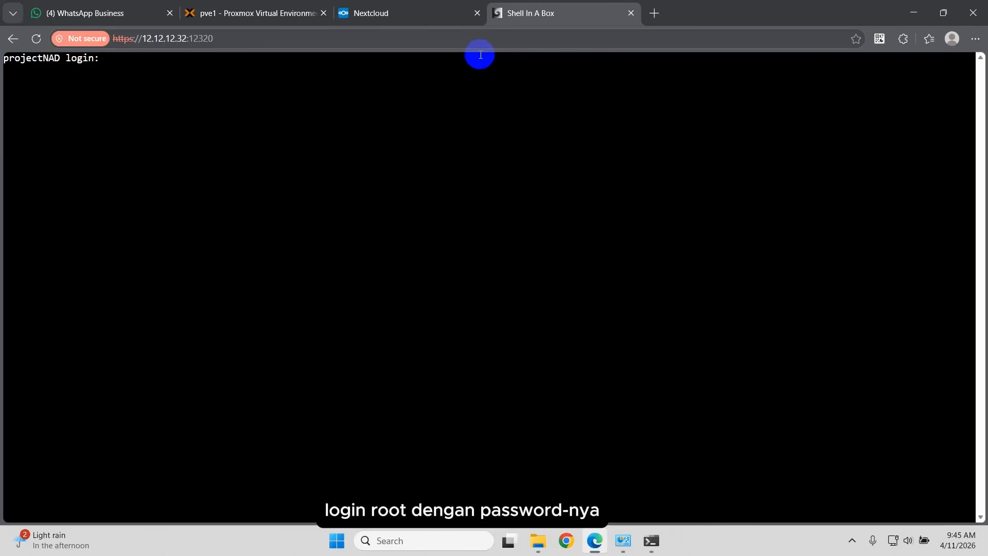
text(root)
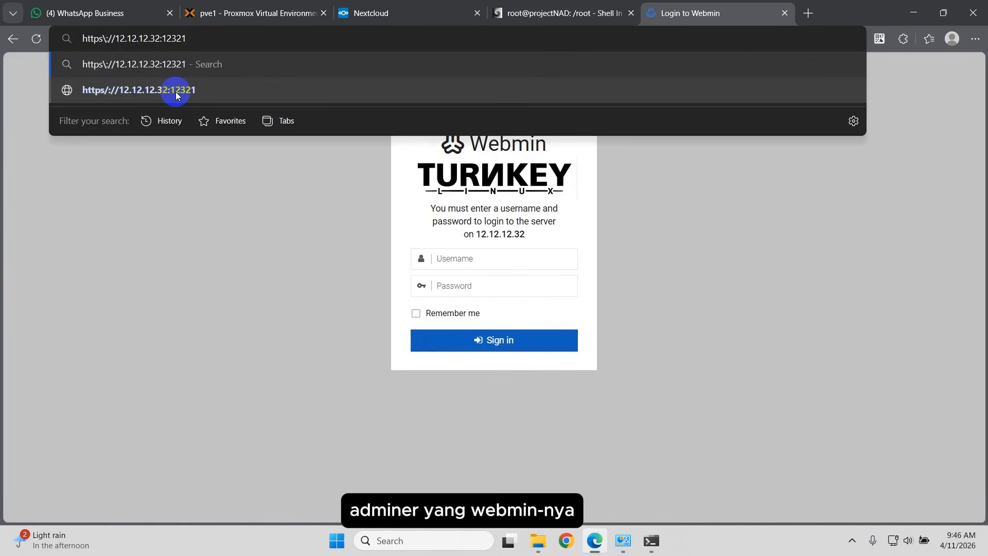
Step: Sign in to Webmin as root, reload after the connection reset, and decline saving the password
key(BackSpace)
click(643, 294)
click(530, 264)
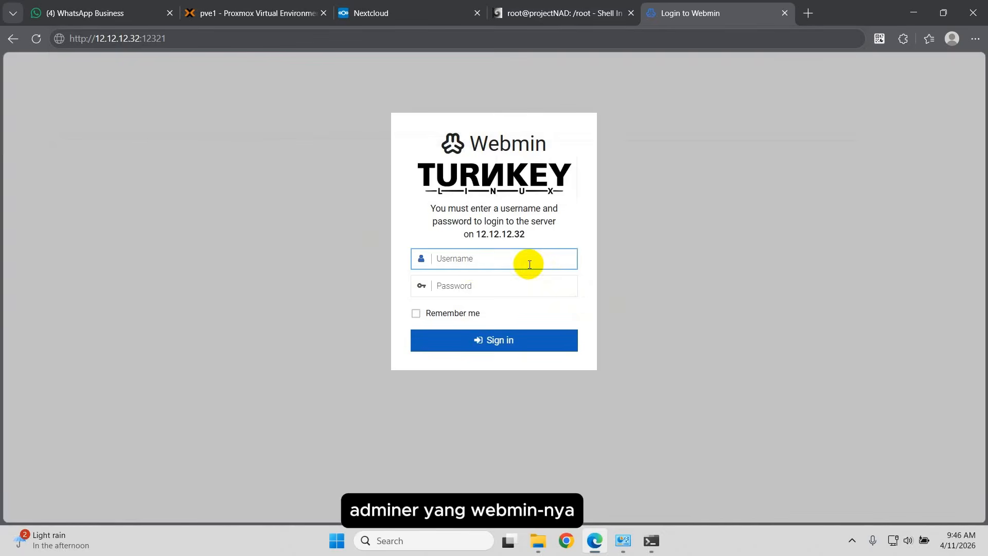
text(root)
click(526, 287)
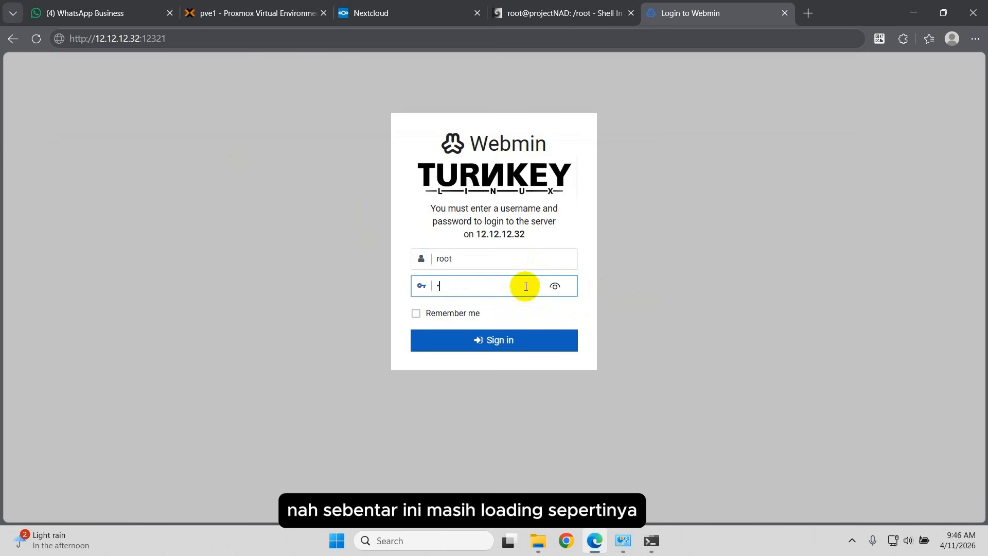
click(526, 338)
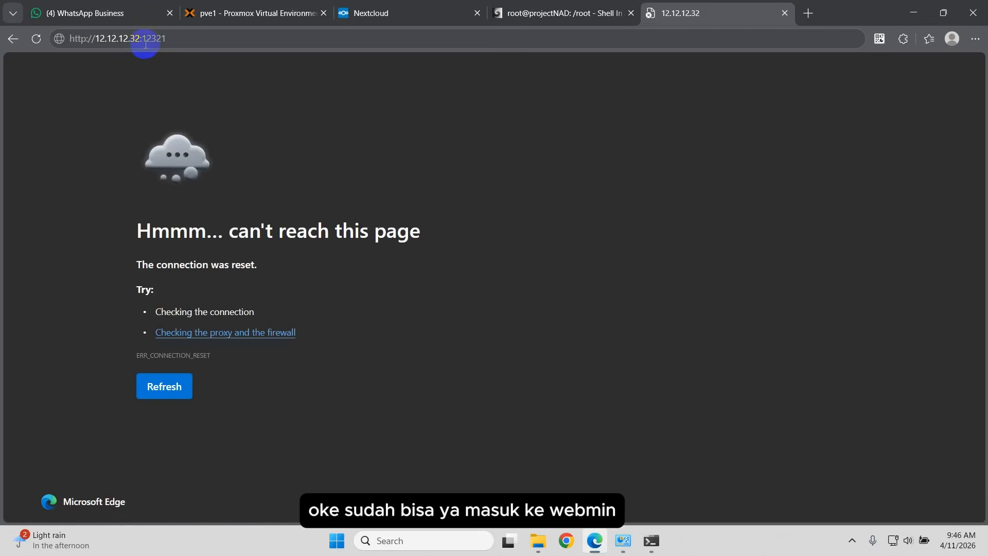
key(Return)
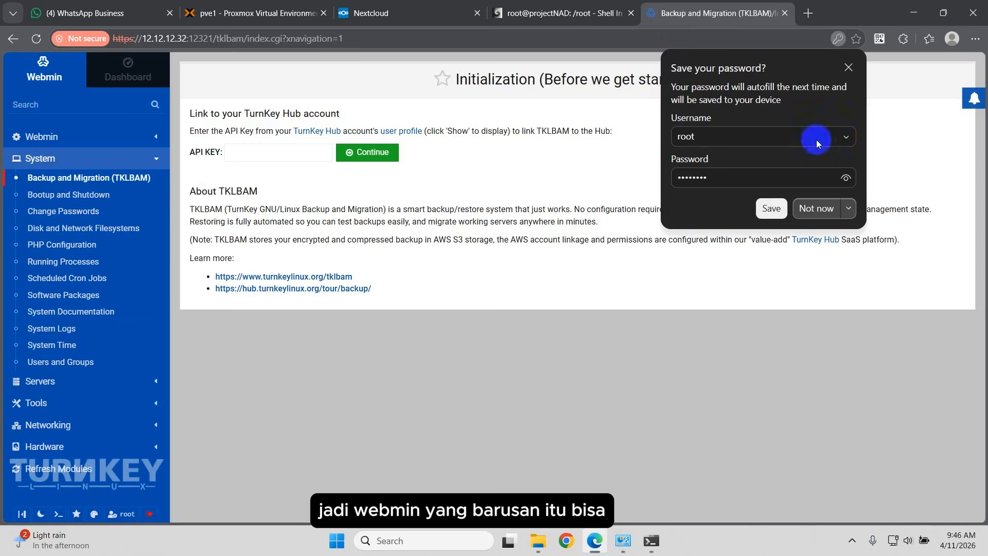
click(772, 208)
click(808, 13)
key(ctrl+v)
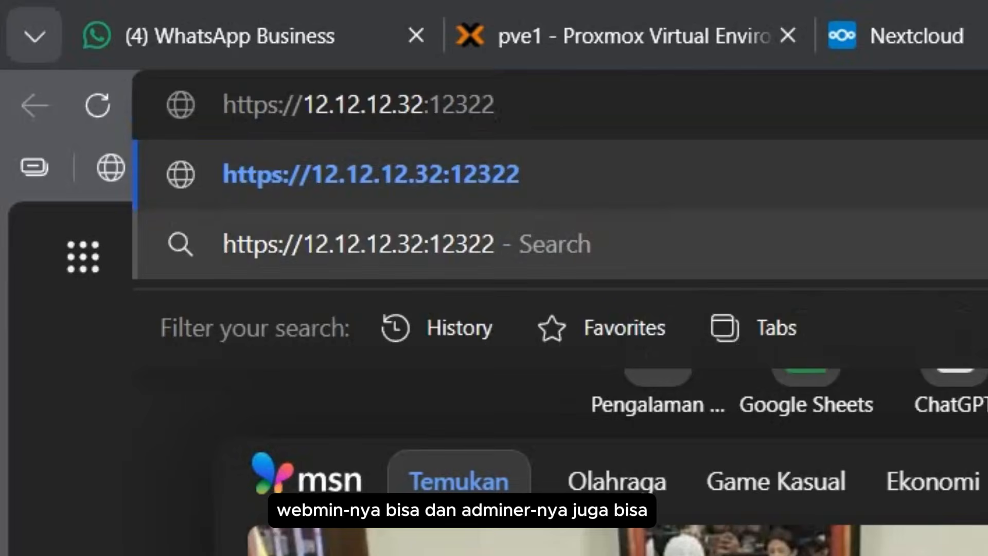
key(Return)
click(297, 192)
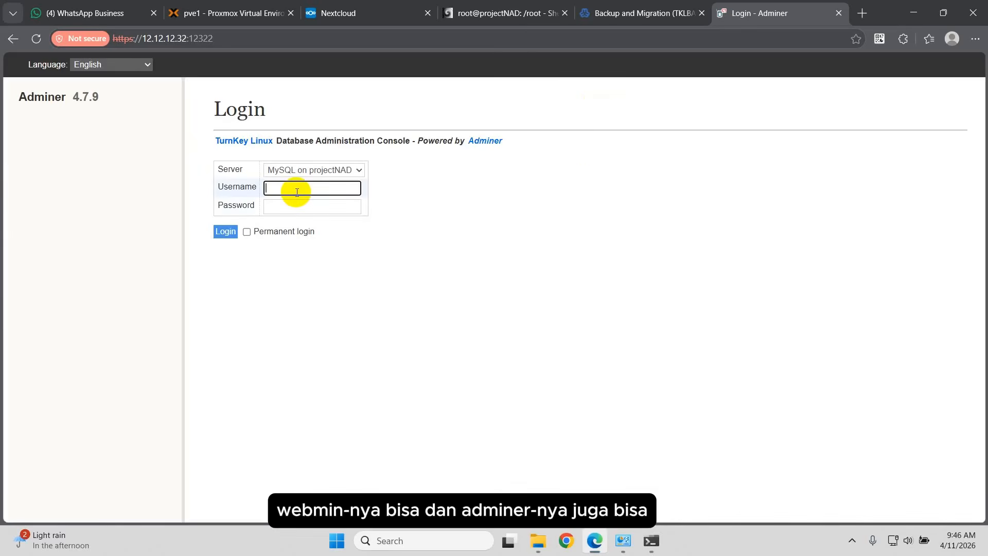
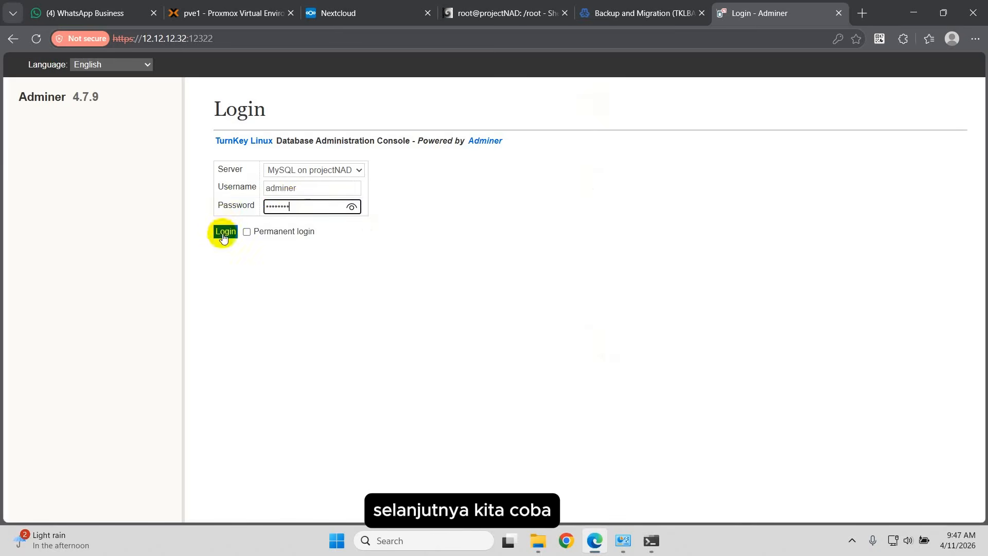
click(226, 231)
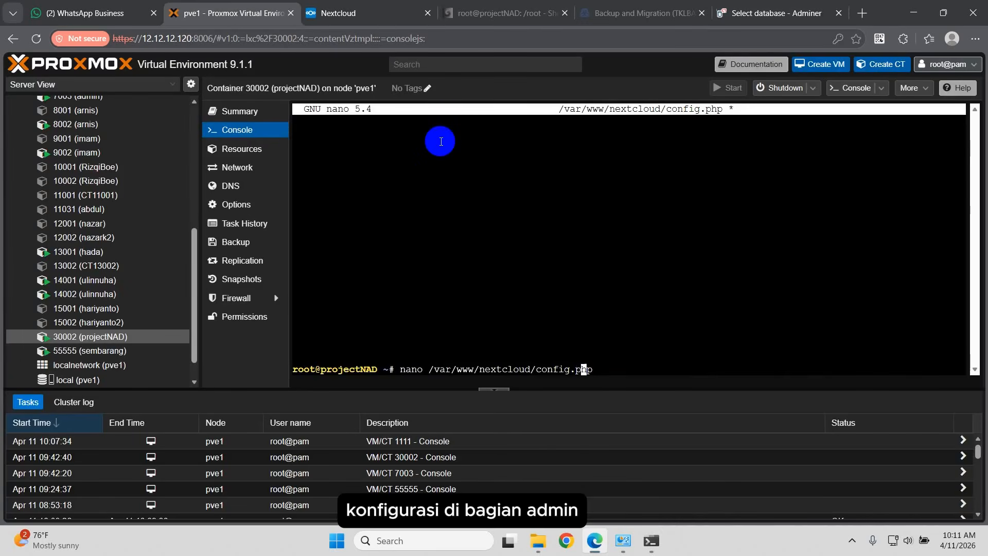
Step: Open config.php in nano and add 12.12.12.32 and nextcloud.local to the trusted_domains list
text(/)
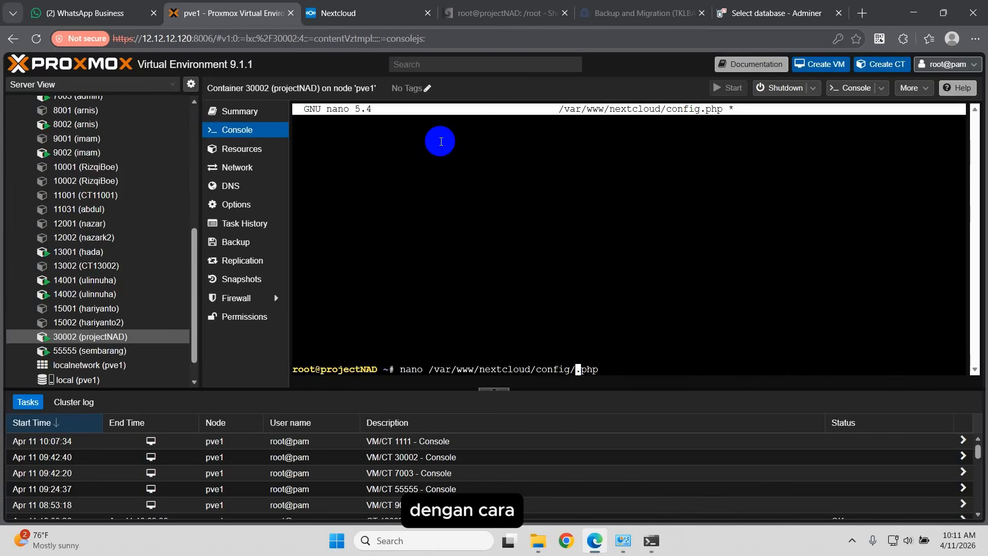
text(config)
key(Return)
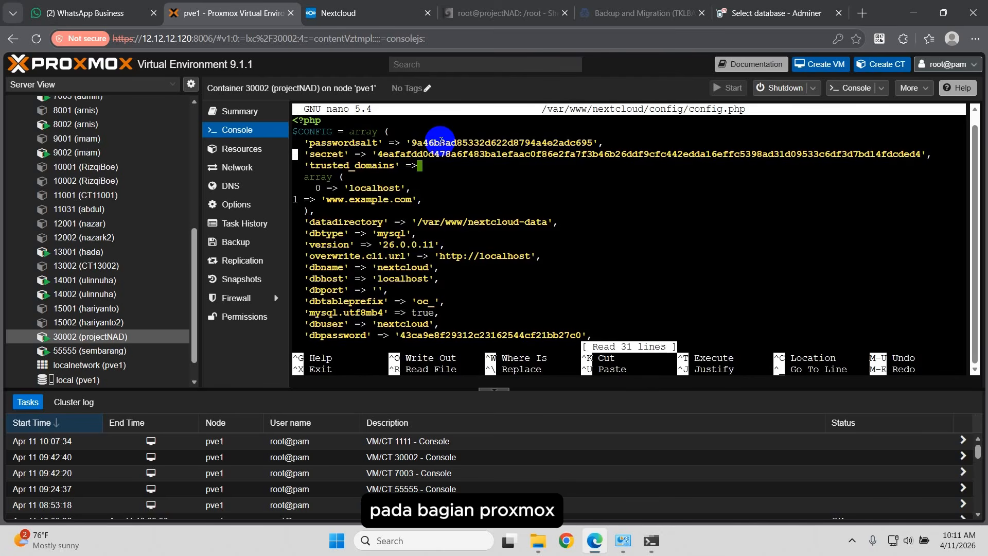
key(Down)
key(Down)
key(Down)
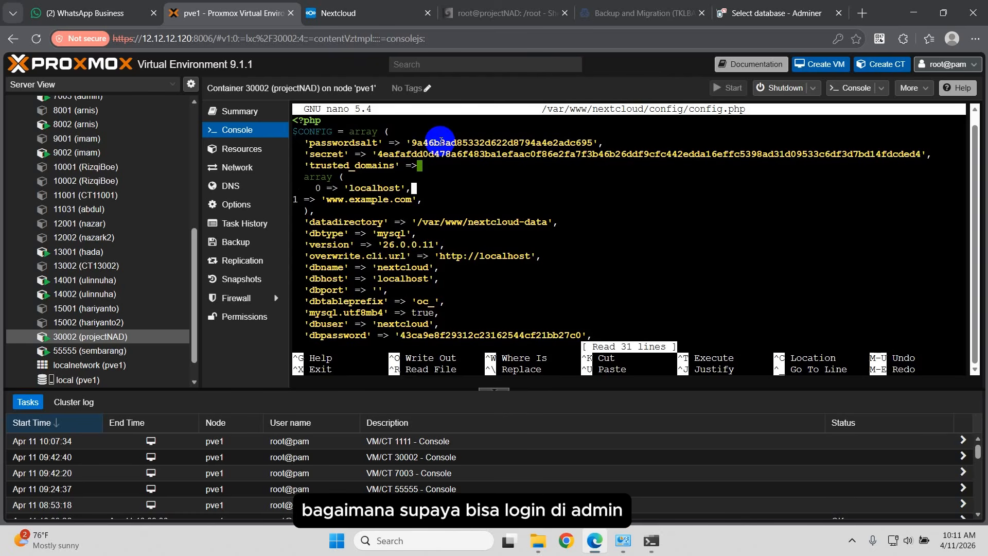
key(Return)
text(1 )
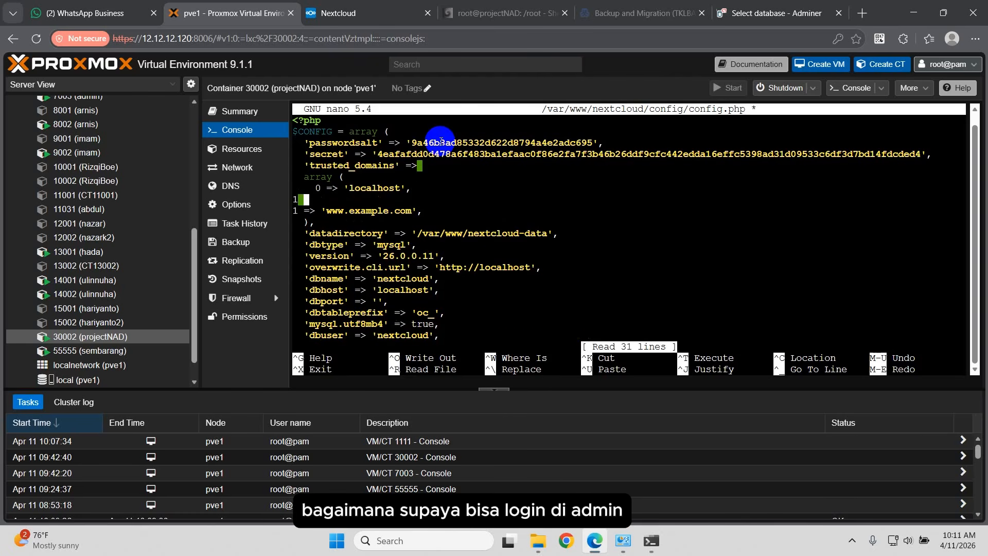
text(=)
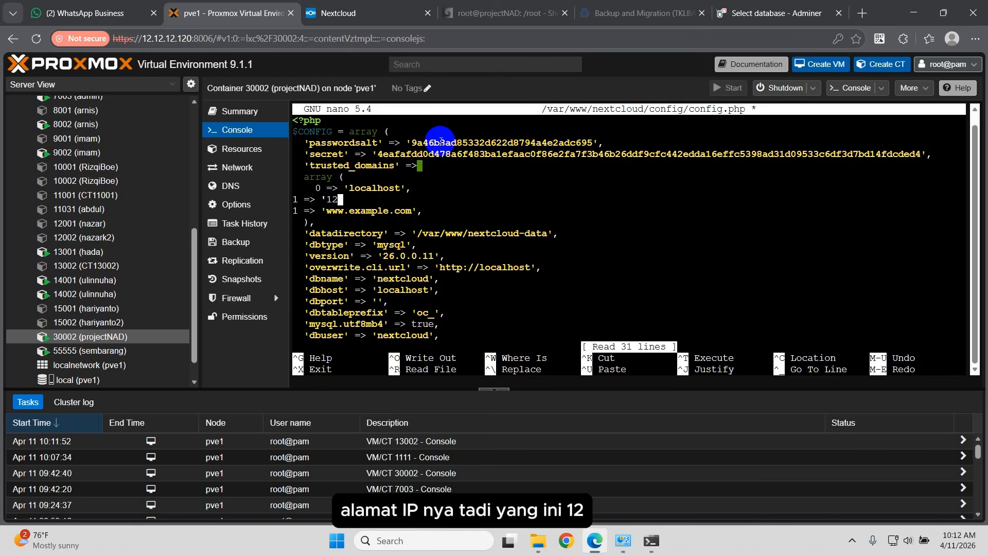
click(359, 12)
click(209, 15)
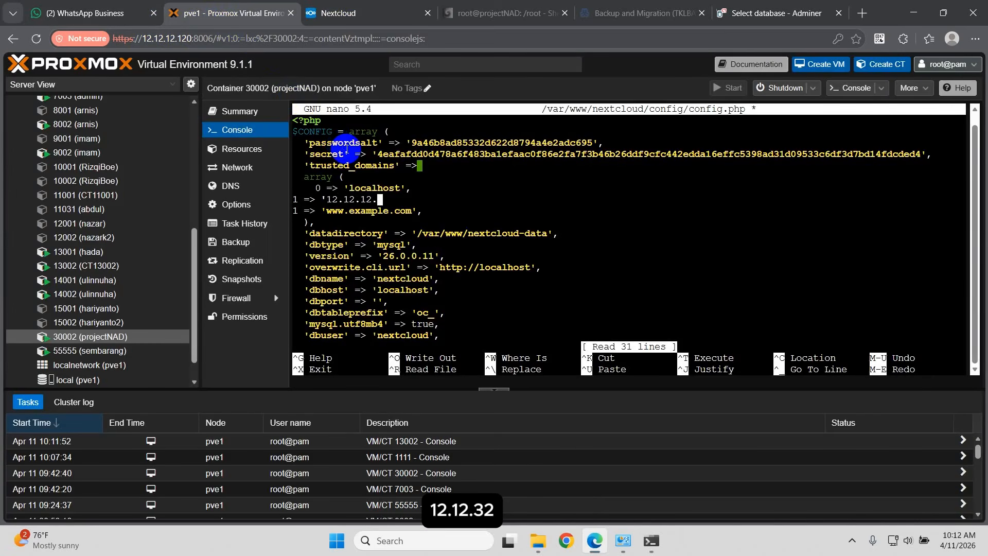
text(32)
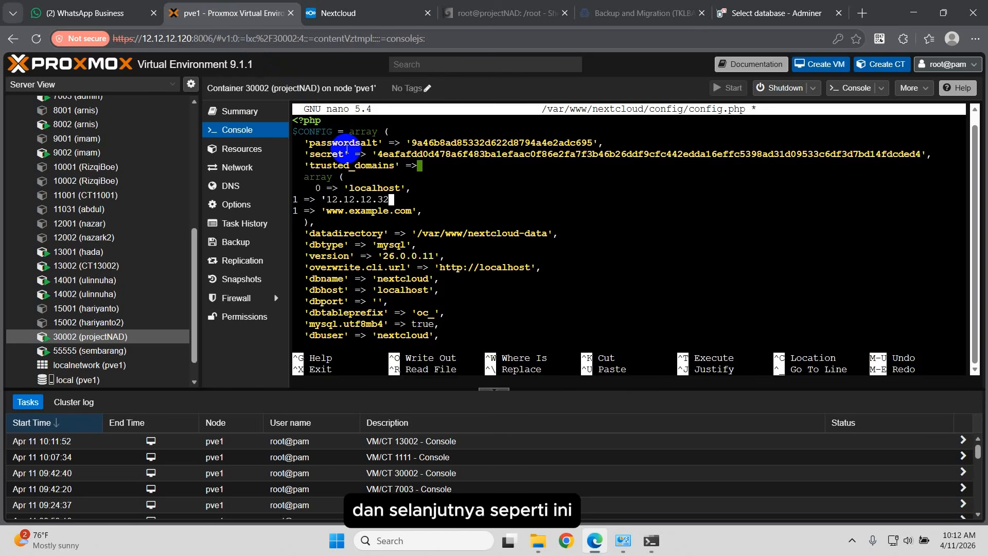
text(',)
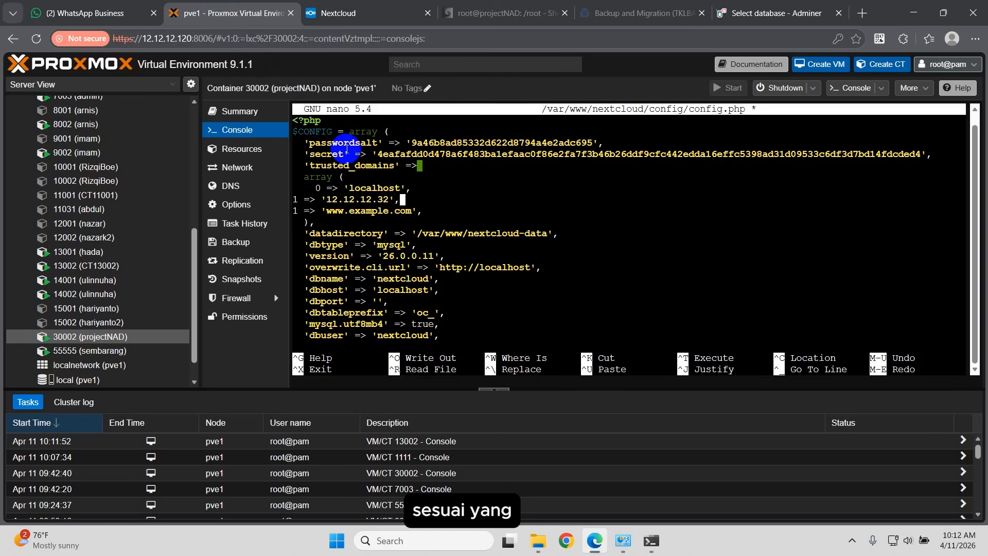
key(Return)
text(2 => 'nextcloud)
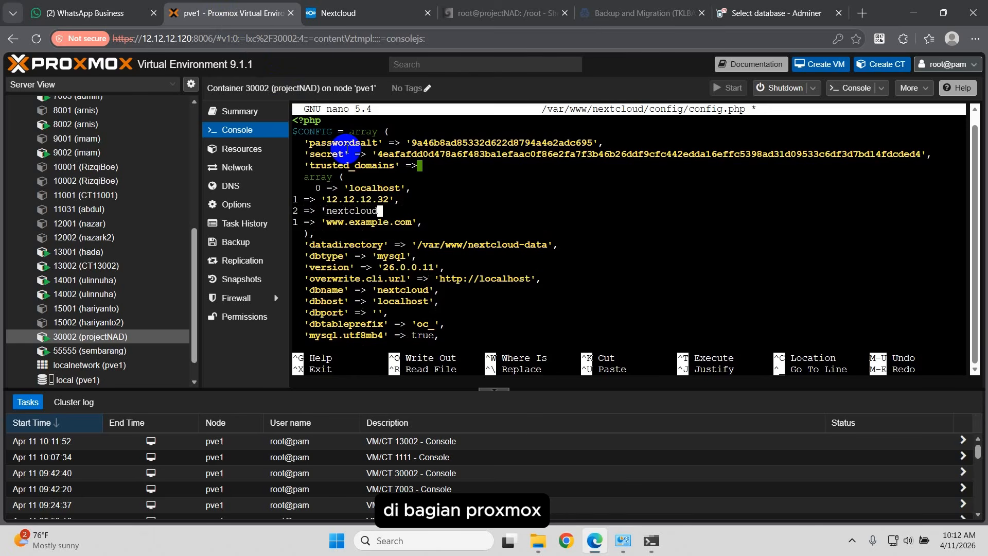
text(.local',)
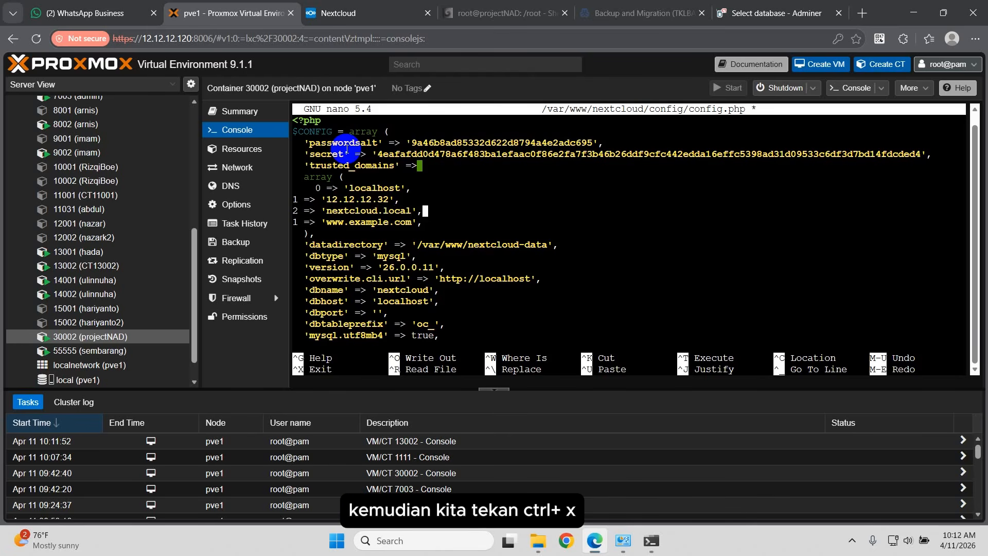
key(Right)
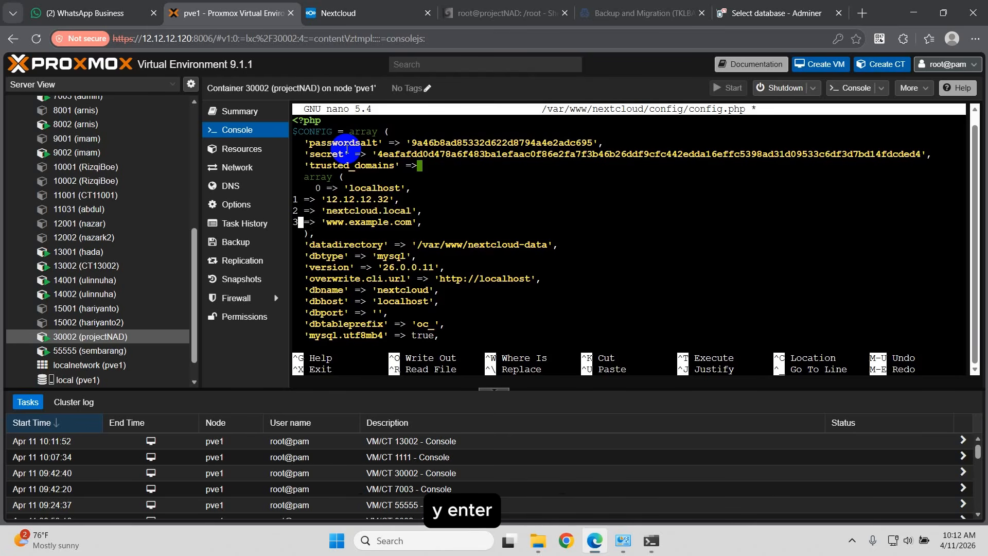
Step: Save config.php and restart apache2 with systemctl
key(ctrl+x)
key(y)
key(Return)
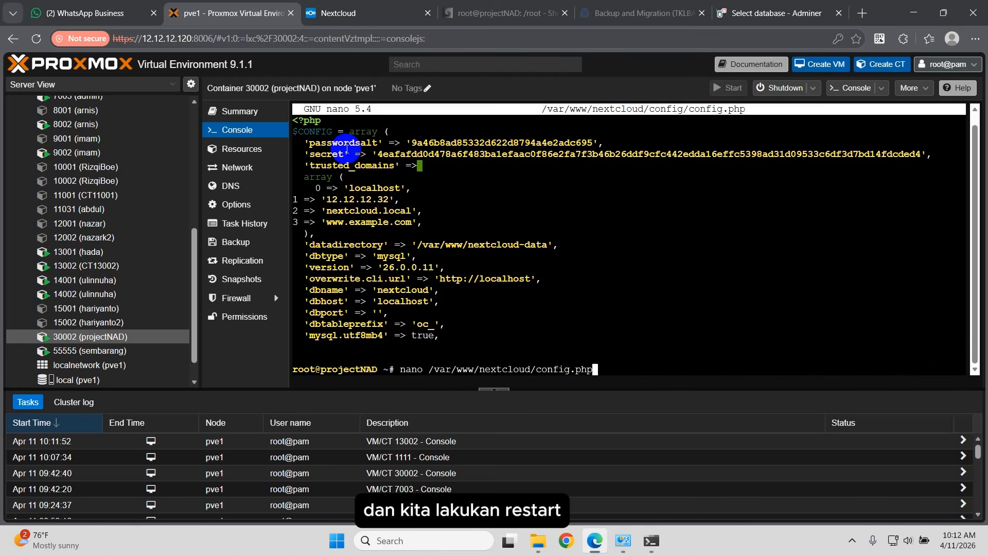
key(Up)
key(Up)
key(BackSpace)
key(BackSpace)
key(BackSpace)
key(BackSpace)
key(BackSpace)
key(BackSpace)
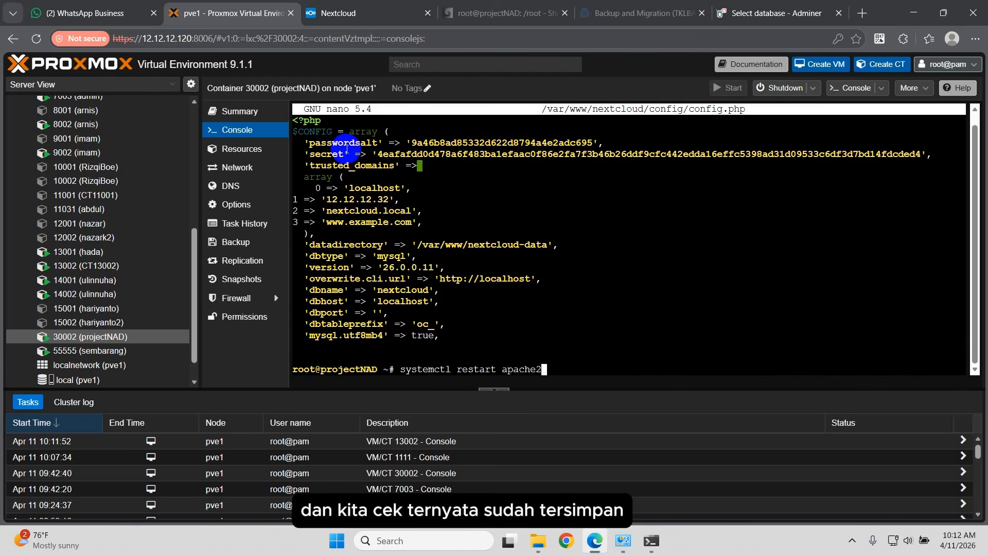
key(Return)
key(Return)
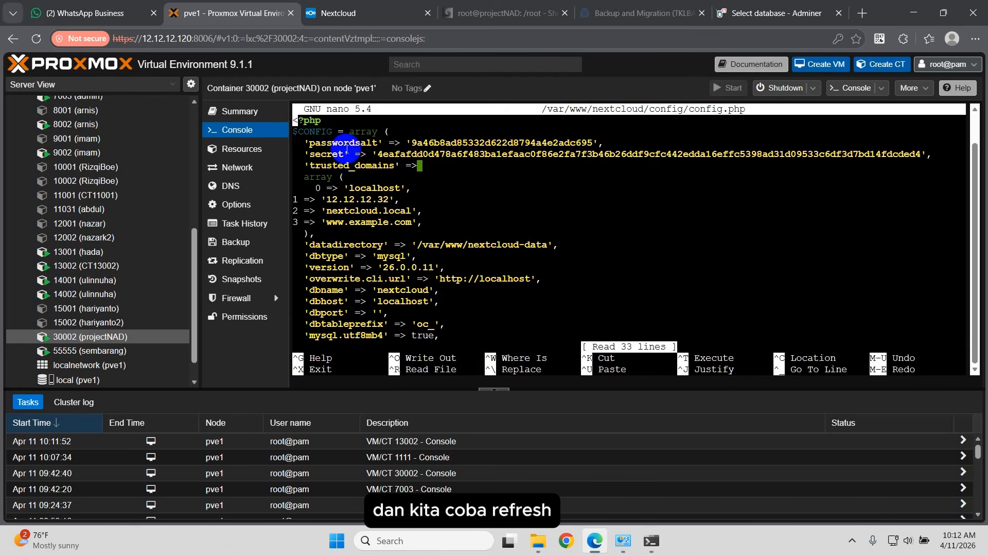
key(ctrl+x)
click(324, 14)
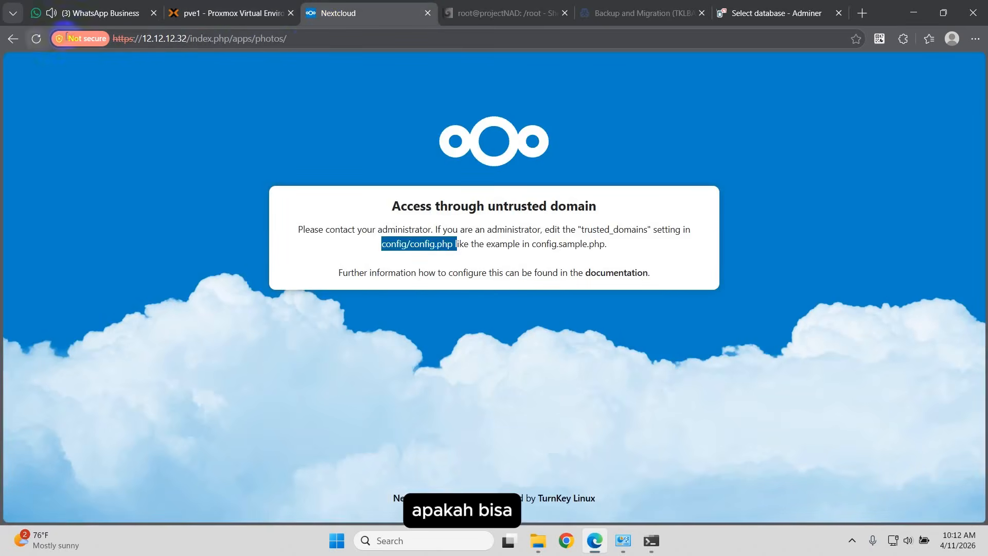
Step: Load the /nextcloud address and get past the error page back into Nextcloud
click(309, 38)
click(308, 38)
key(BackSpace)
key(BackSpace)
key(BackSpace)
key(BackSpace)
key(BackSpace)
key(BackSpace)
key(BackSpace)
key(BackSpace)
key(BackSpace)
key(BackSpace)
key(BackSpace)
key(BackSpace)
key(BackSpace)
key(BackSpace)
key(BackSpace)
key(BackSpace)
key(BackSpace)
key(BackSpace)
key(BackSpace)
key(BackSpace)
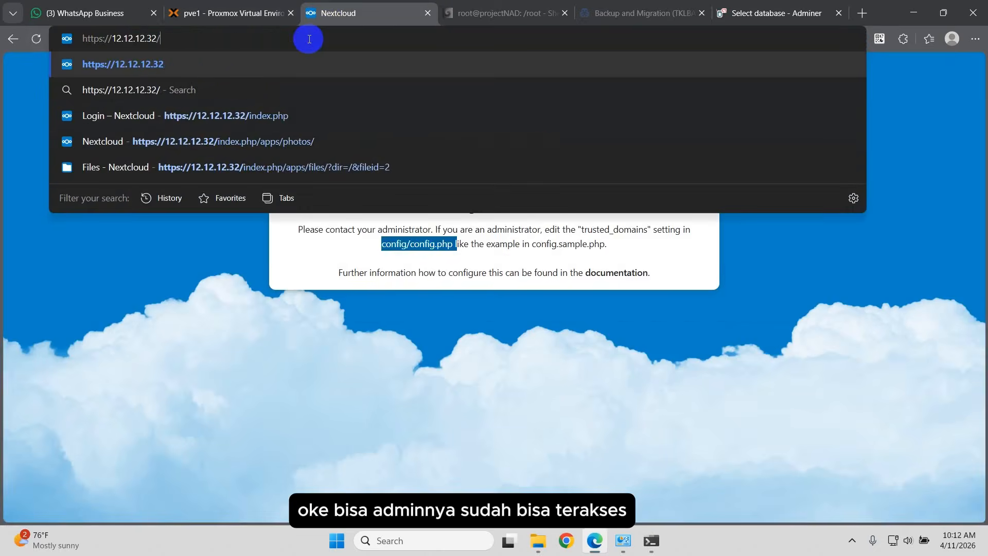
text(nextcloud)
key(Return)
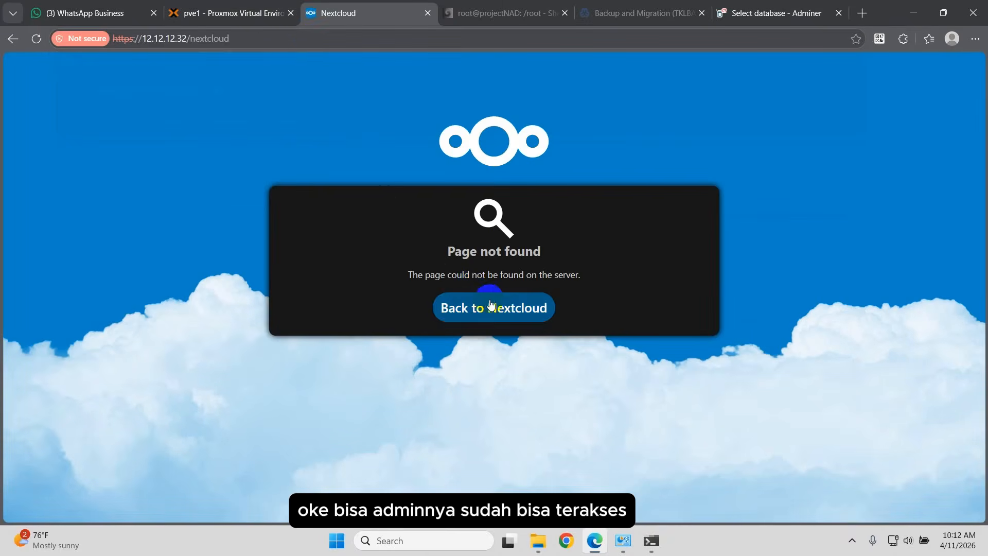
click(496, 306)
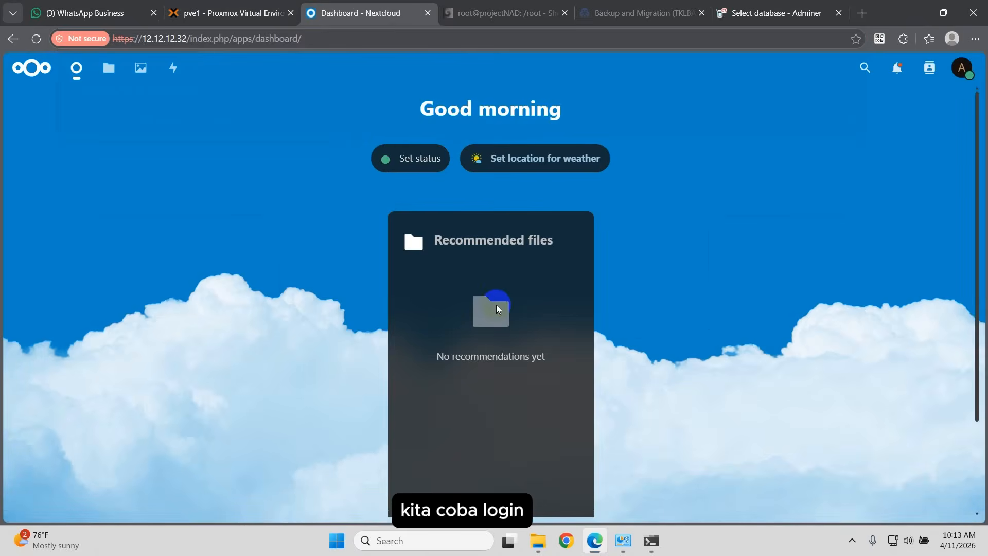
Step: View the admin's profile, then browse the Dashboard, Files, Photos and Activity pages
click(962, 68)
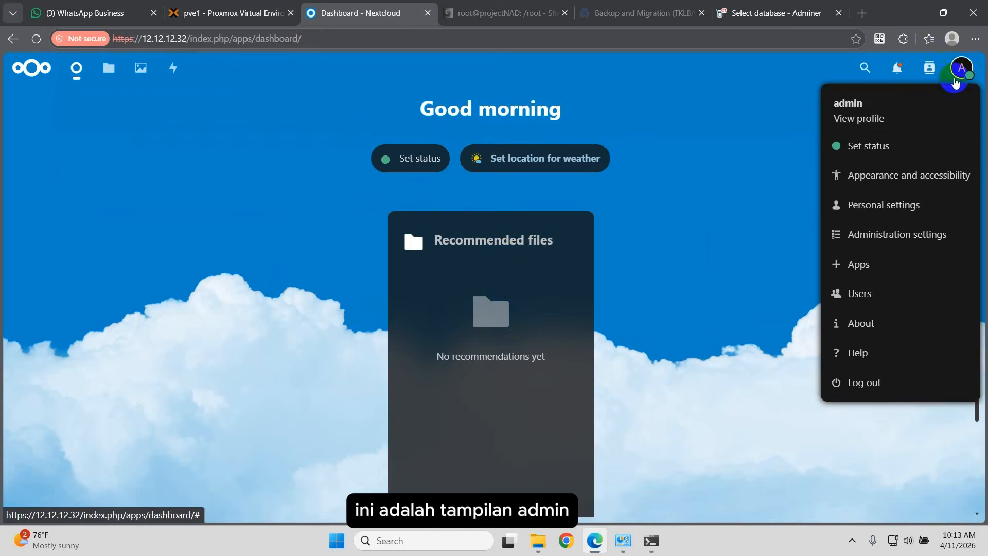
click(829, 128)
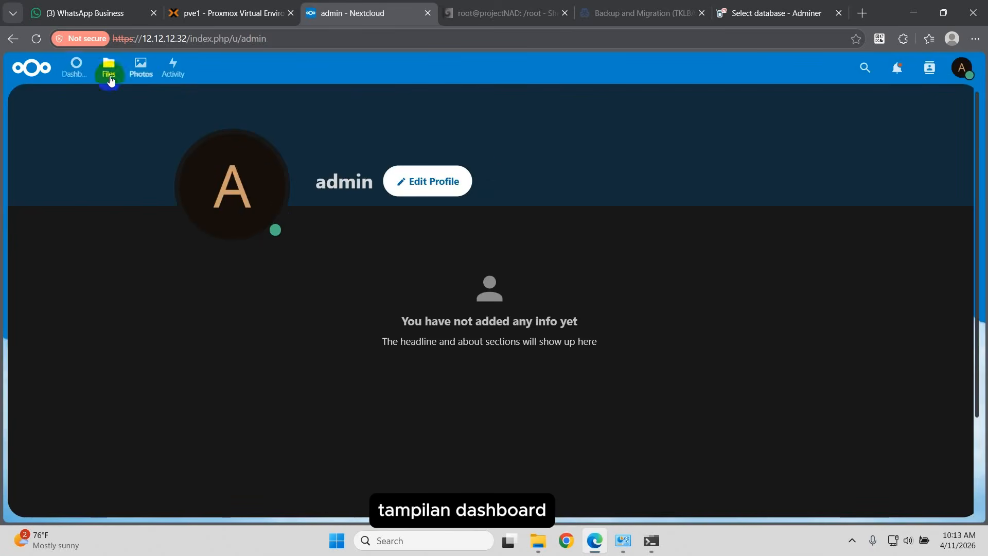
click(77, 68)
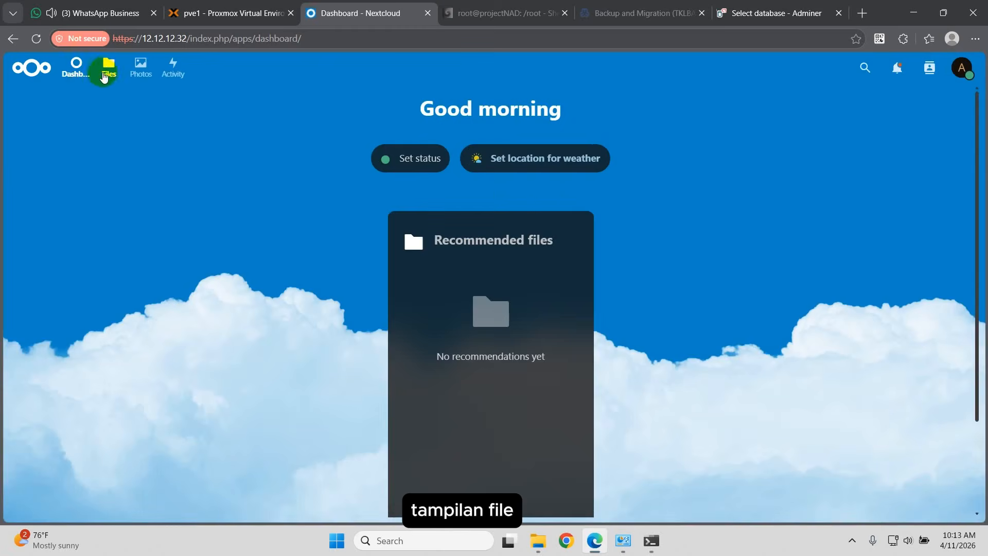
click(106, 67)
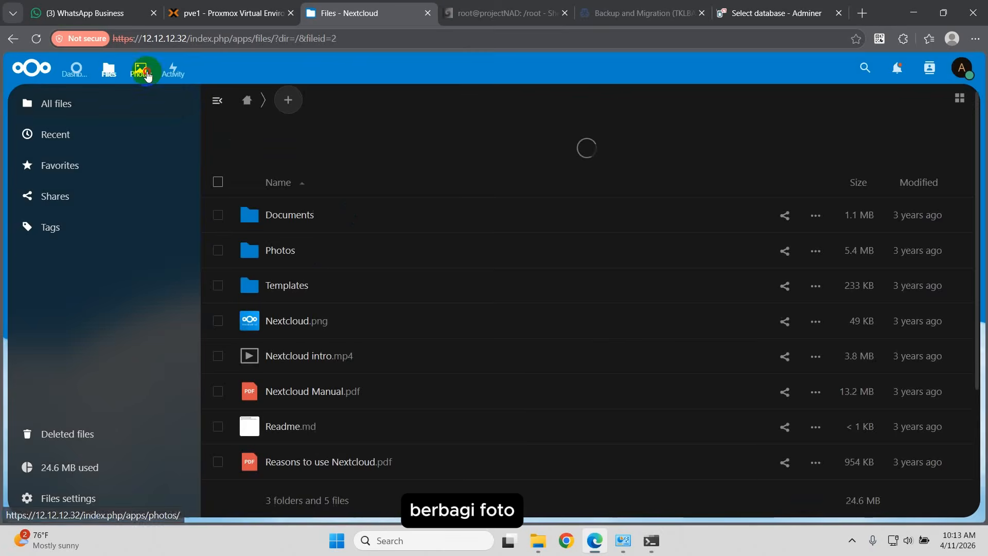
click(140, 67)
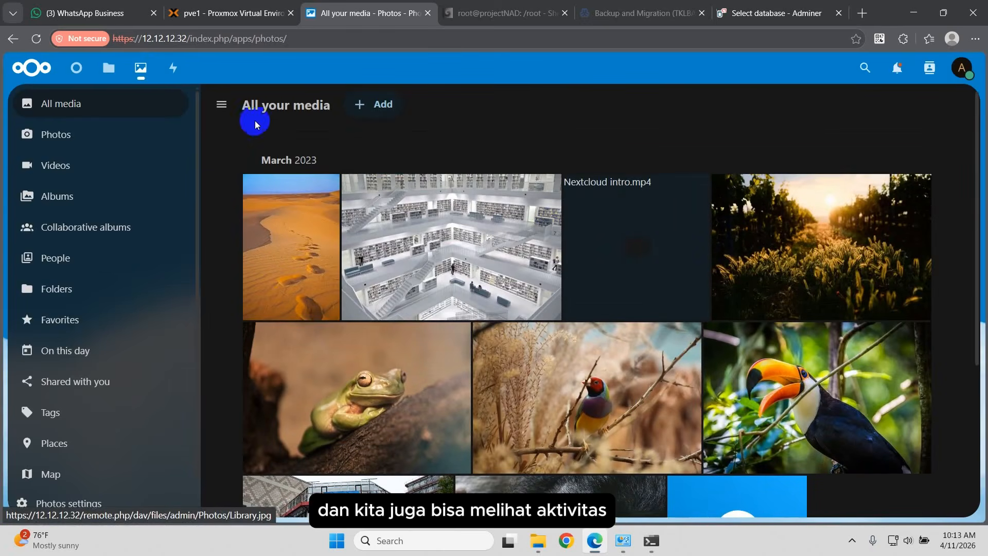
click(174, 68)
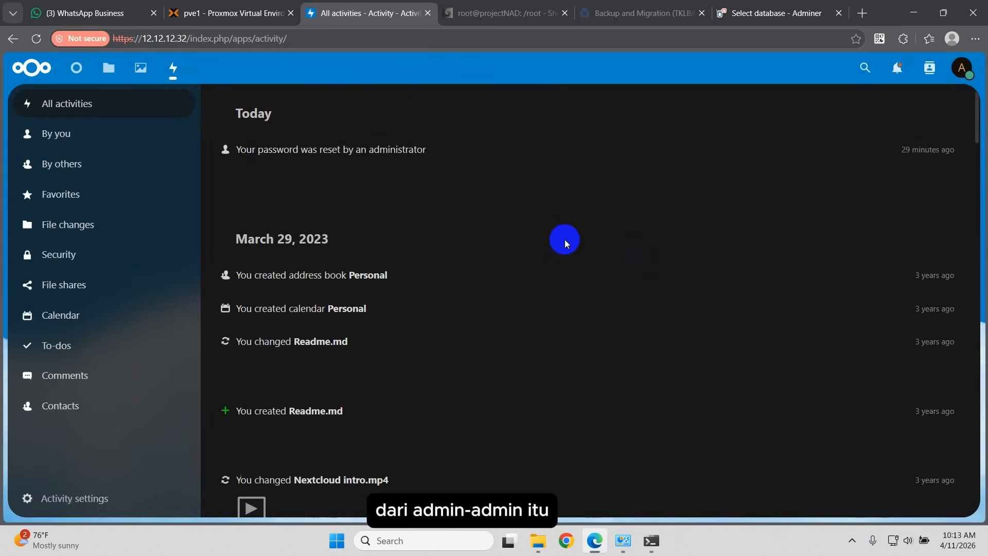
Step: Go through every Activity filter, from By you through Contacts, then expand the activity settings
click(119, 136)
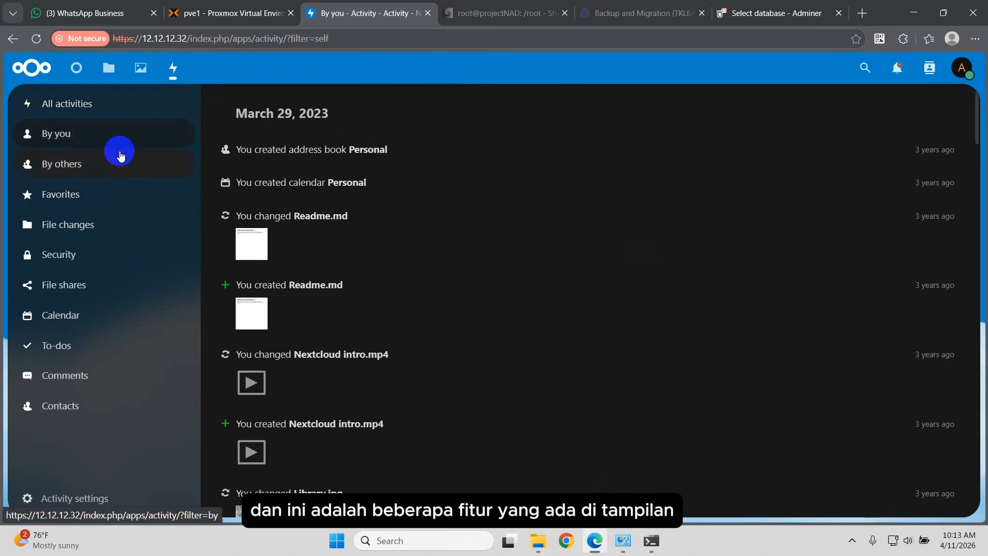
click(119, 162)
click(131, 195)
click(124, 225)
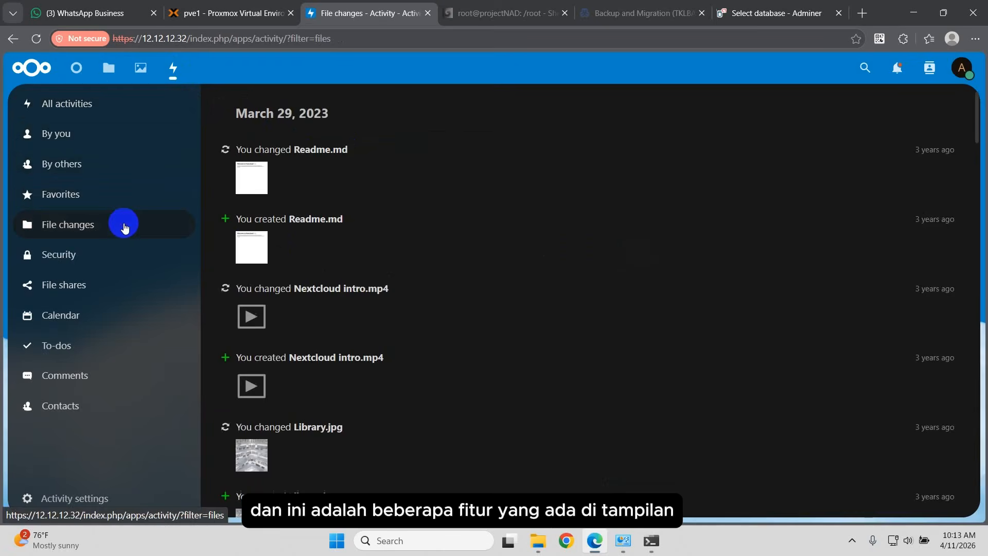
click(127, 255)
click(139, 285)
click(117, 313)
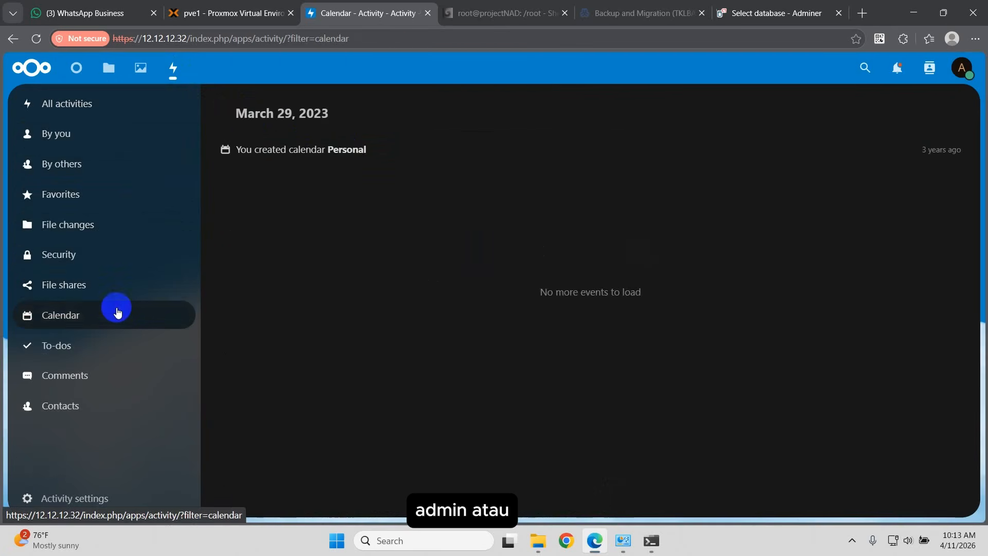
click(107, 342)
click(115, 377)
click(109, 406)
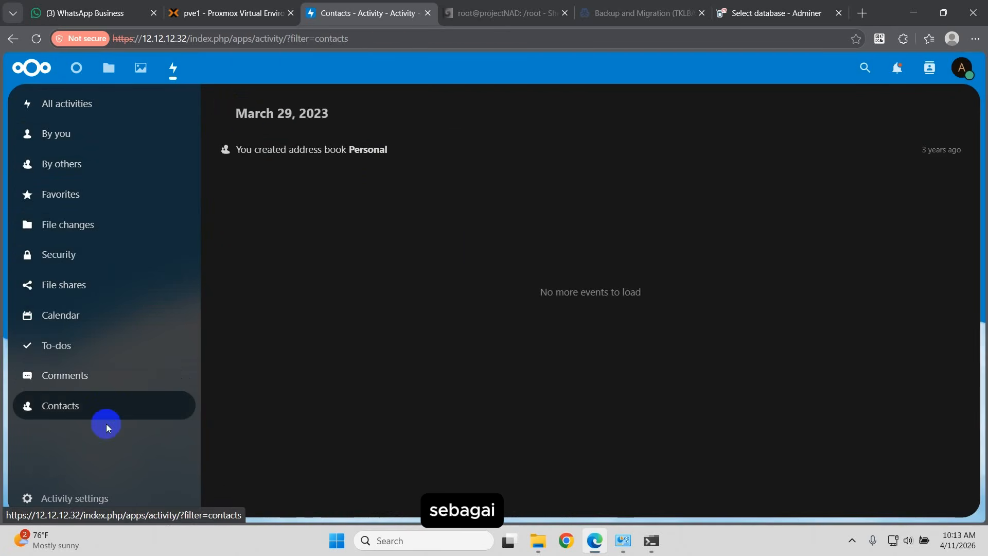
click(88, 498)
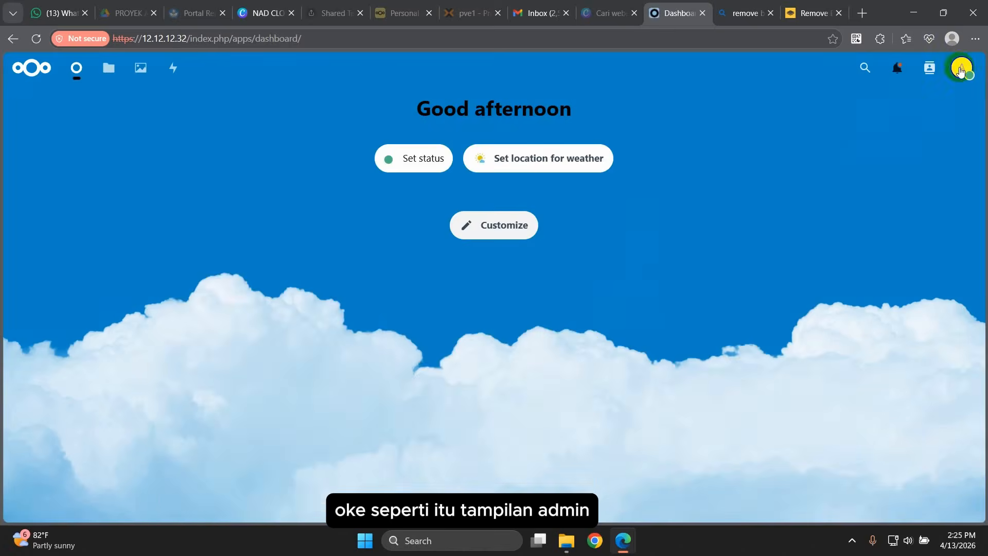
Step: In Administration settings Theming, set the name to NADCloud and edit the web link and slogan
click(961, 68)
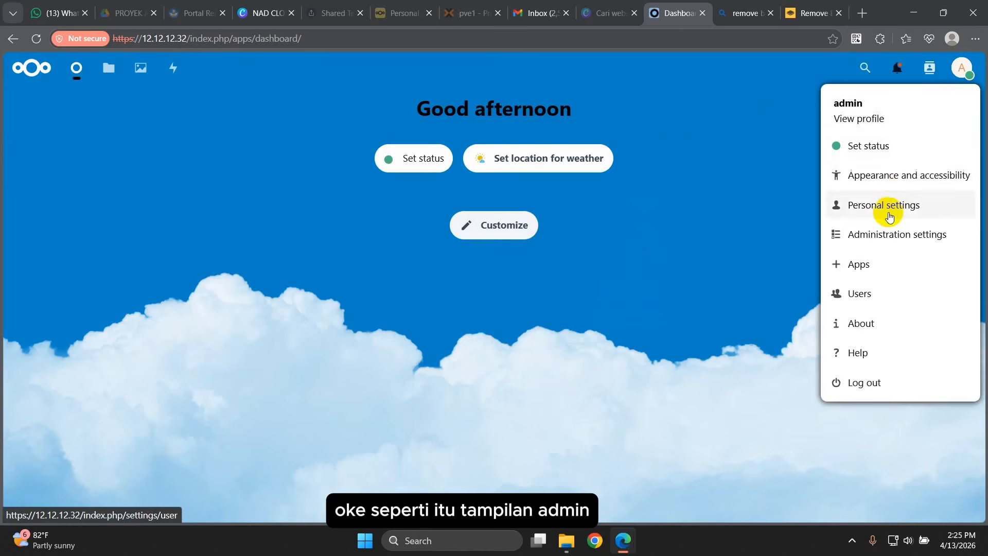
click(852, 234)
scroll(46, 330, down, 5)
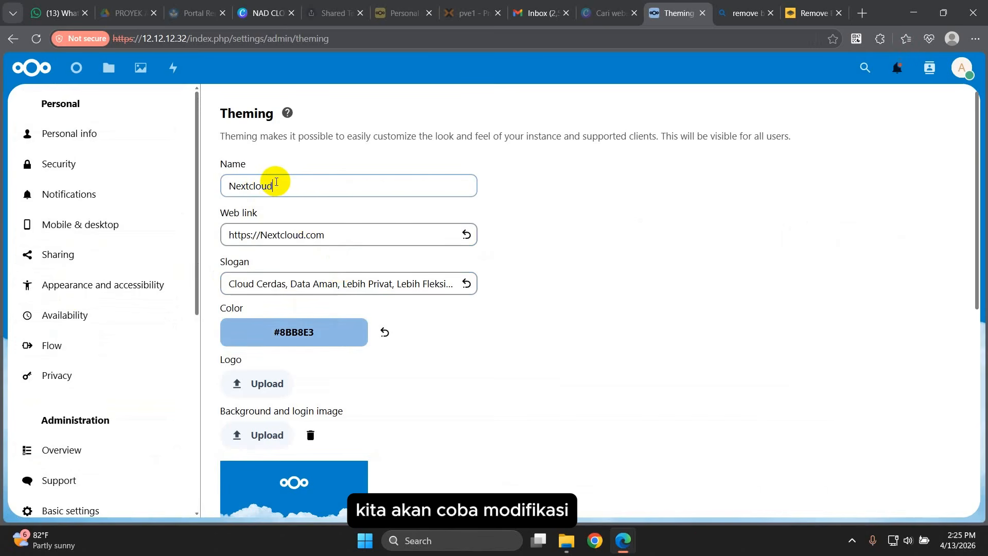
click(277, 182)
key(BackSpace)
key(BackSpace)
key(BackSpace)
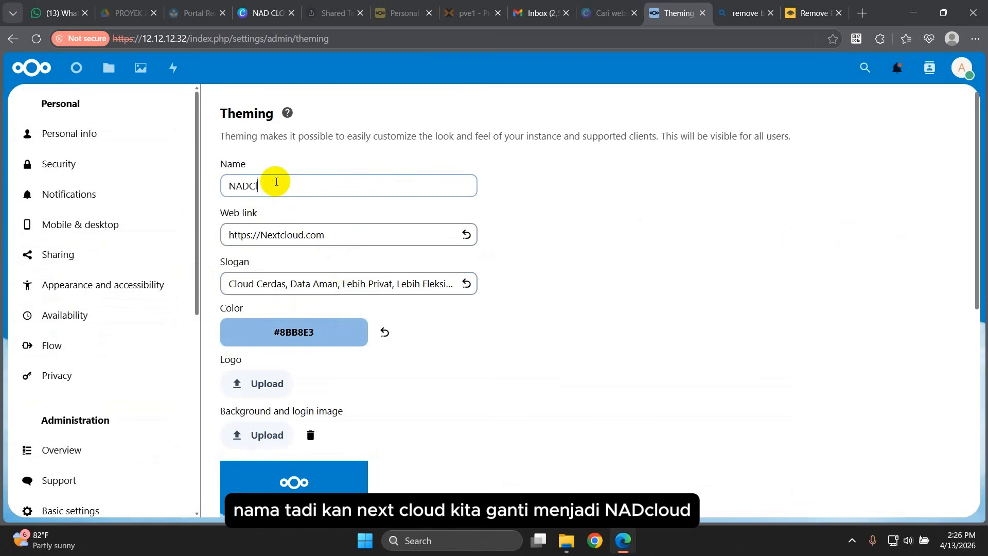
text(NADCloud)
click(305, 239)
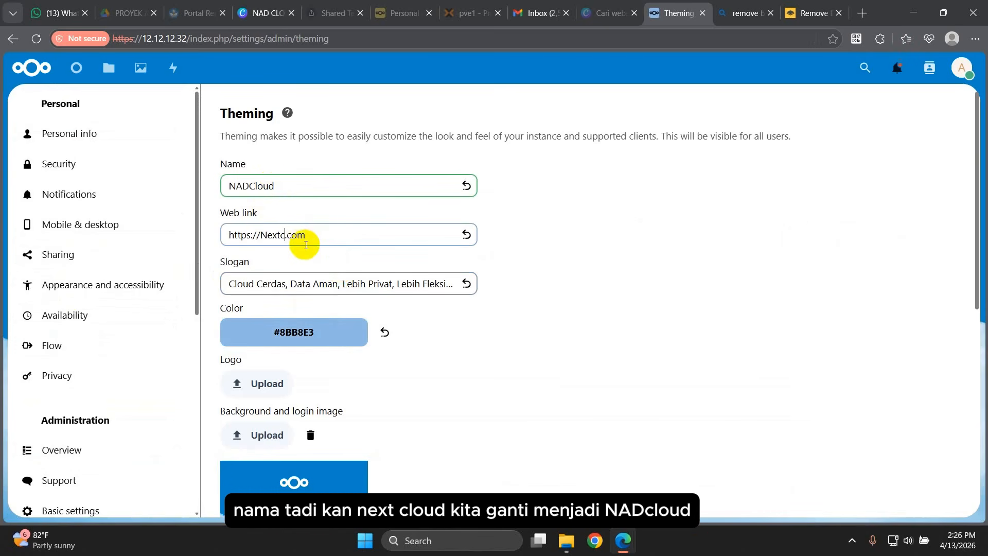
key(BackSpace)
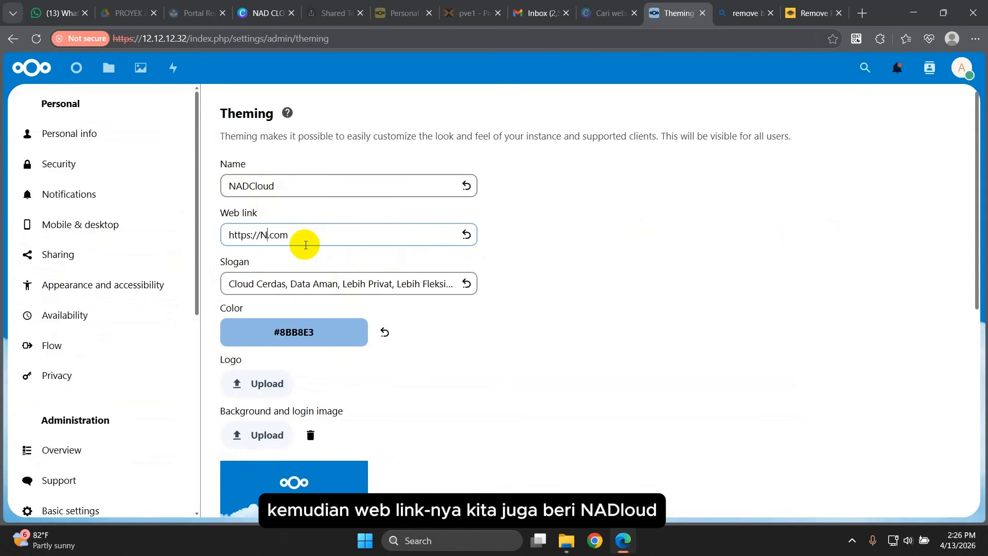
click(286, 286)
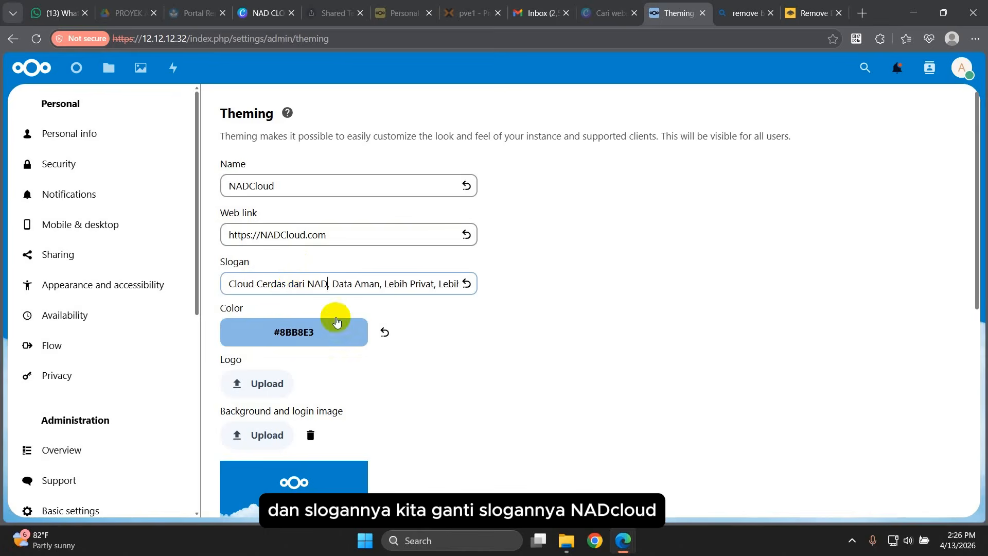
Step: Set the theme colour to the dark blue #0E3D69
click(335, 331)
click(252, 462)
drag(336, 144, 342, 150)
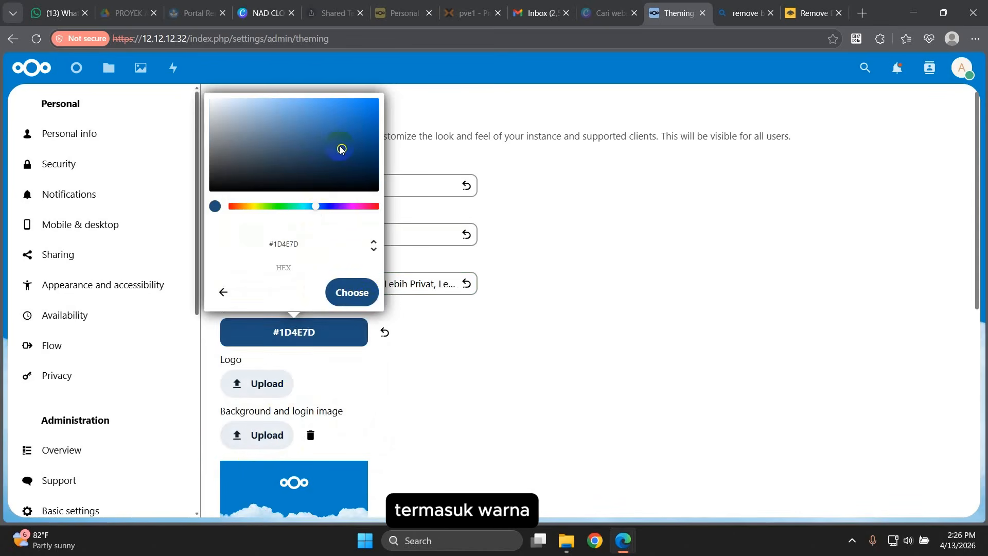
click(349, 291)
click(450, 384)
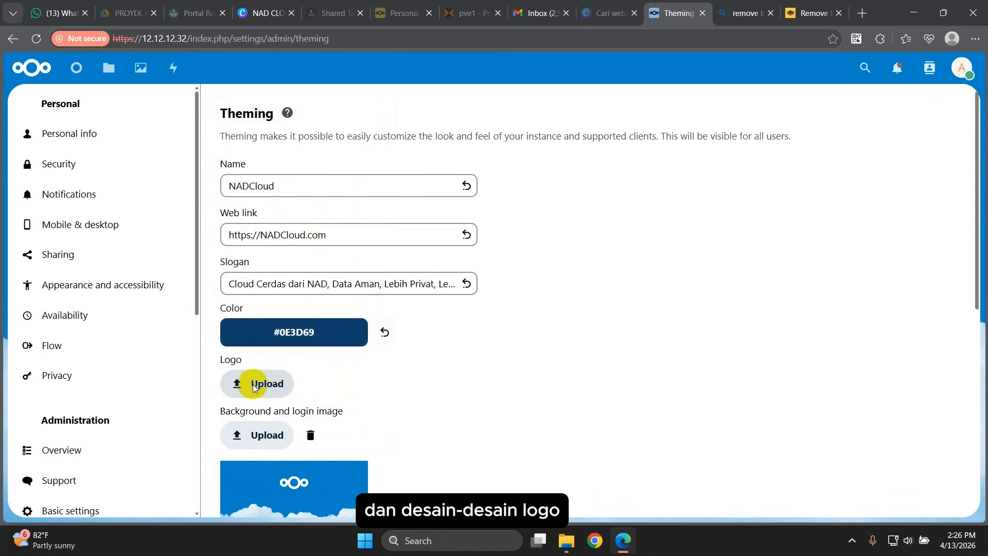
Step: Upload logoNAD-removebg-preview as the logo and the NAD CLOUD image as background, then view the Dashboard
click(257, 384)
click(282, 101)
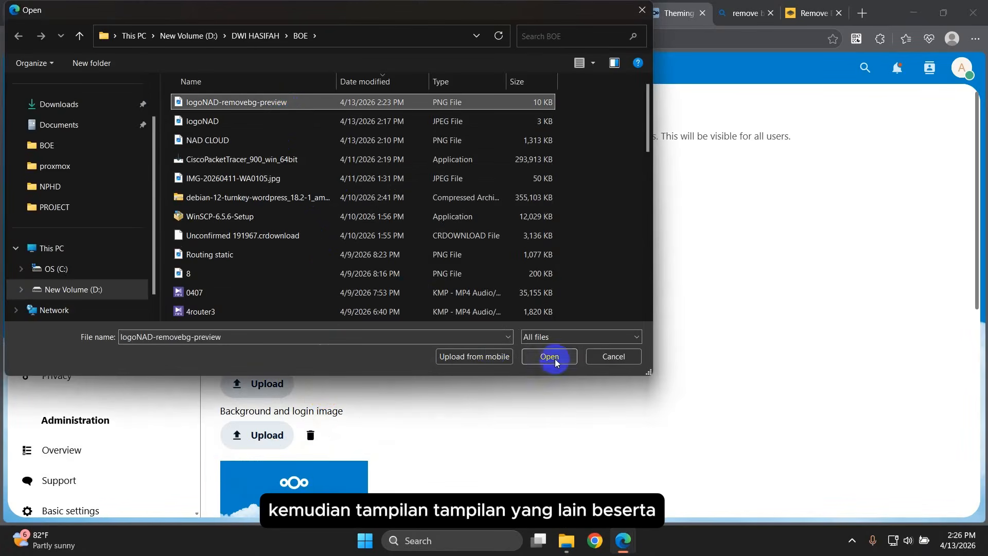
click(551, 356)
click(231, 430)
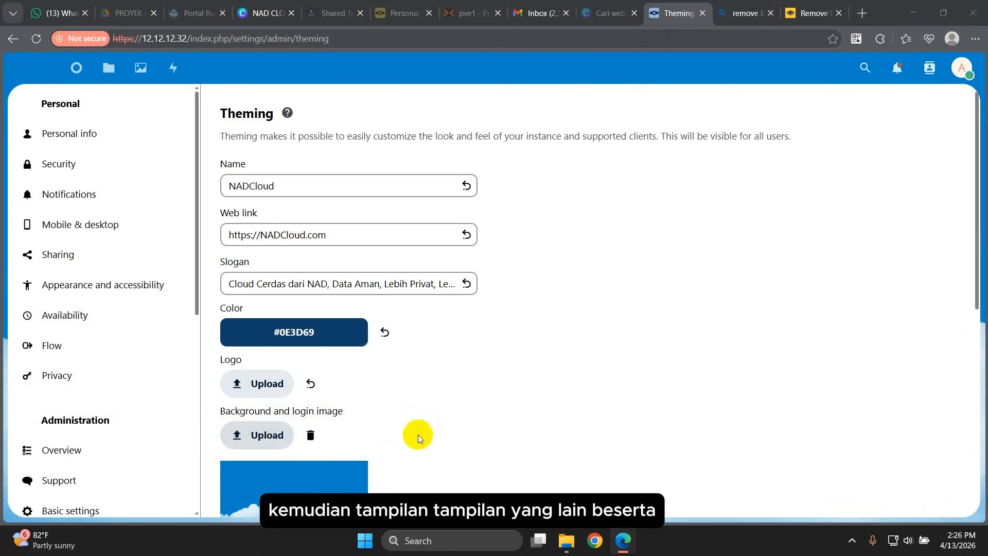
scroll(465, 424, down, 2)
click(245, 134)
click(572, 357)
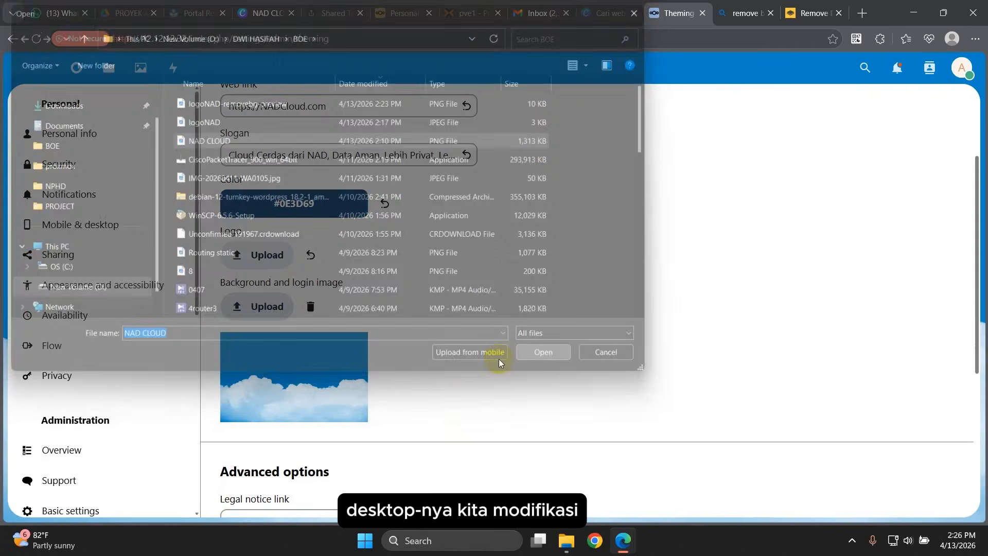
scroll(551, 250, up, 3)
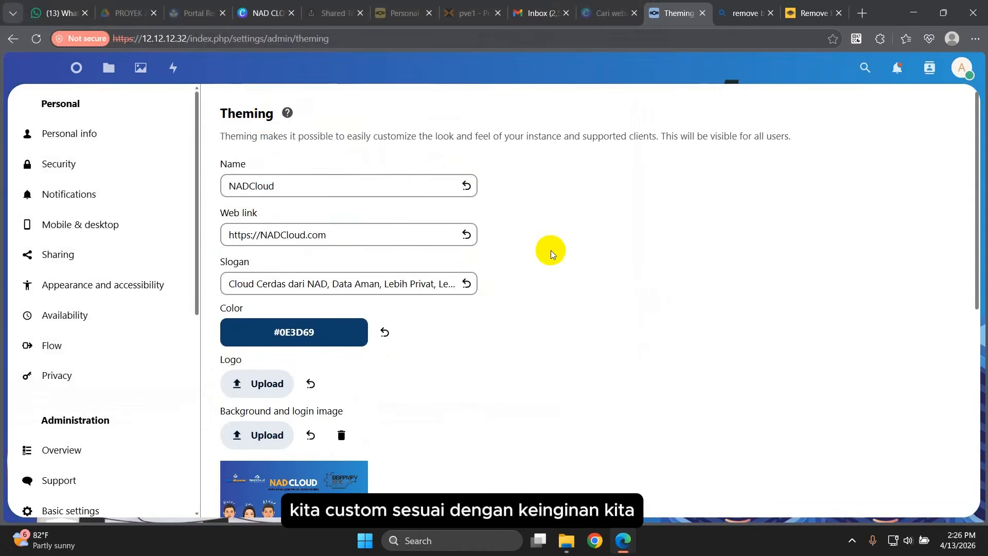
click(78, 66)
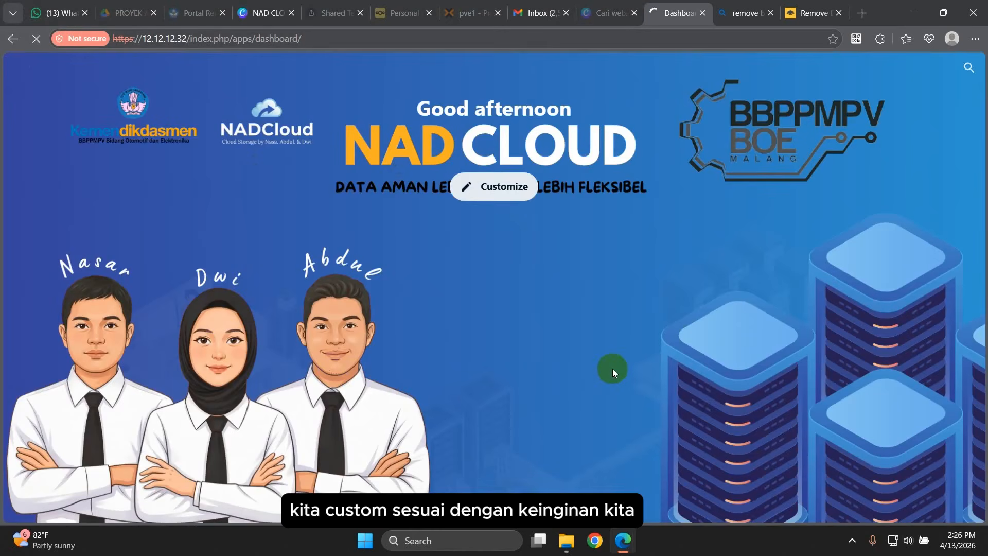
Step: Add the Recent activity, Recommended files and Recent statuses widgets to the dashboard
click(501, 232)
click(410, 244)
click(533, 245)
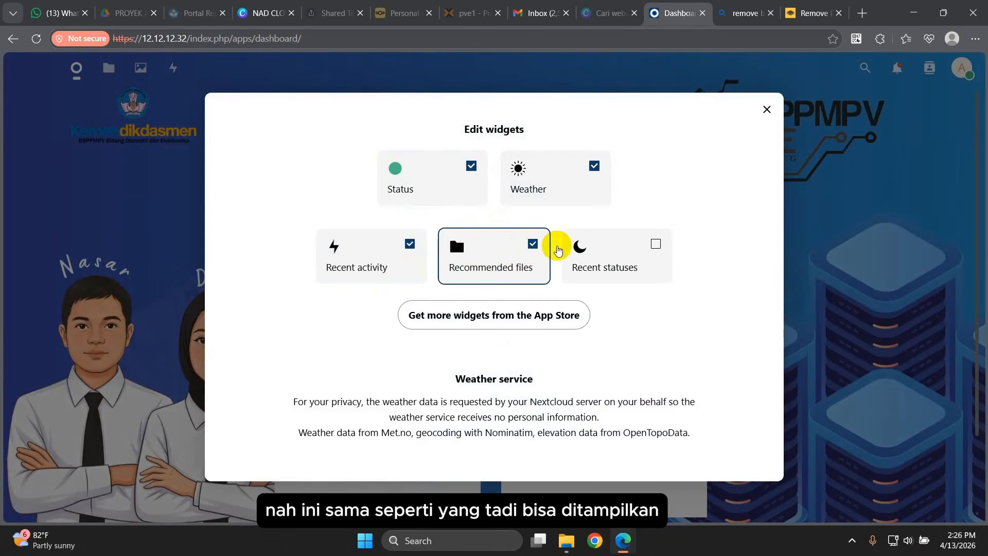
click(655, 244)
click(766, 110)
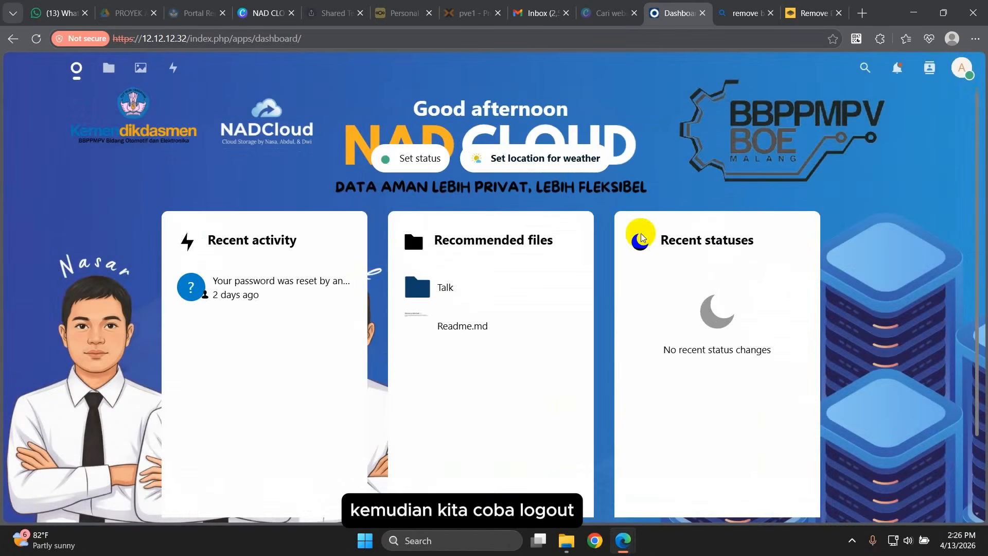
Step: Log out of the admin account and reopen the account menu
click(978, 73)
click(865, 379)
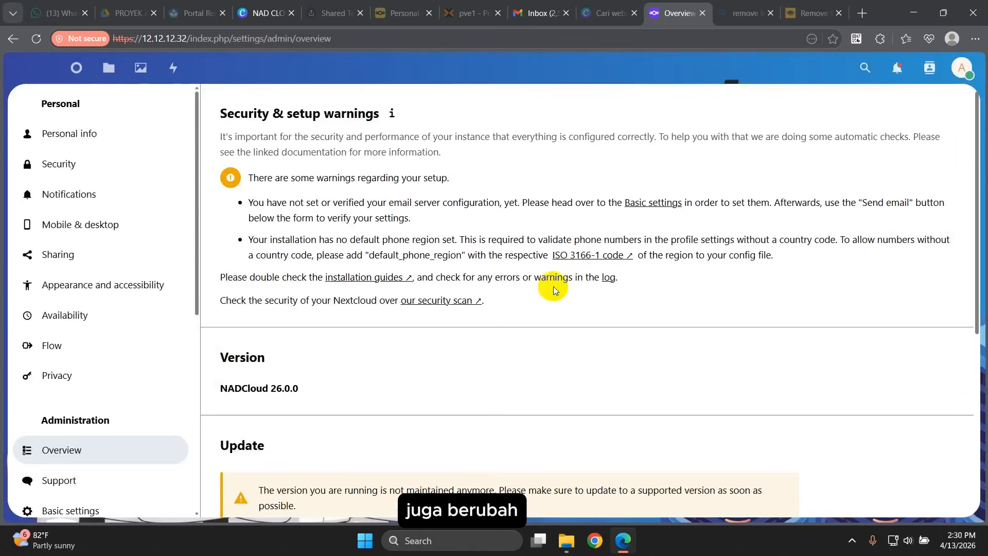
click(964, 70)
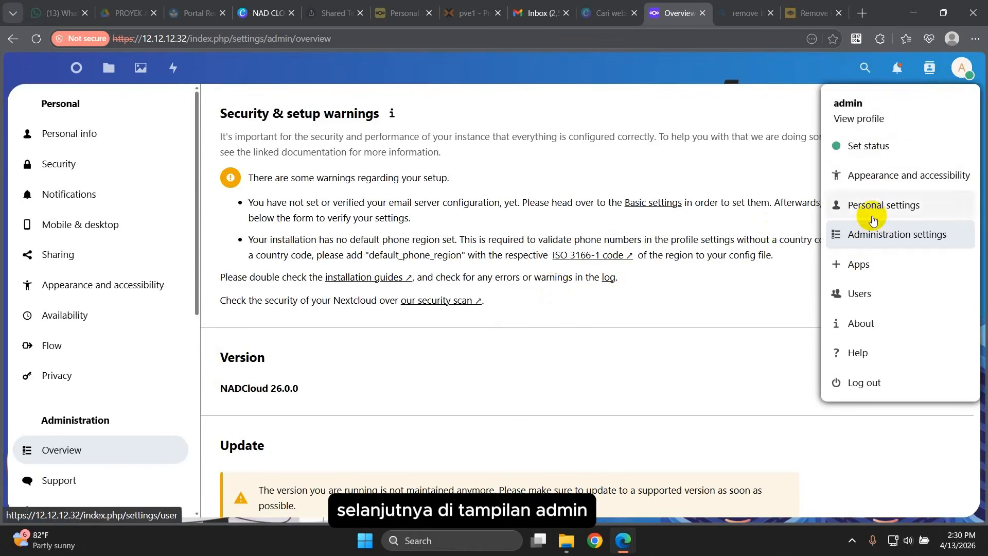
Step: Set the cropped team illustration screenshot as profile picture and rename the admin to adminNAD
click(860, 121)
click(400, 182)
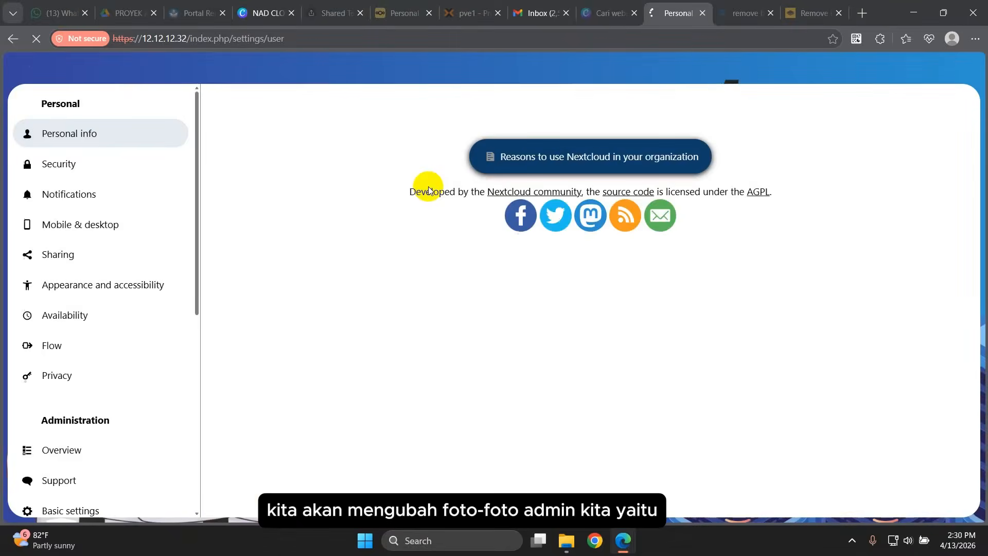
click(320, 270)
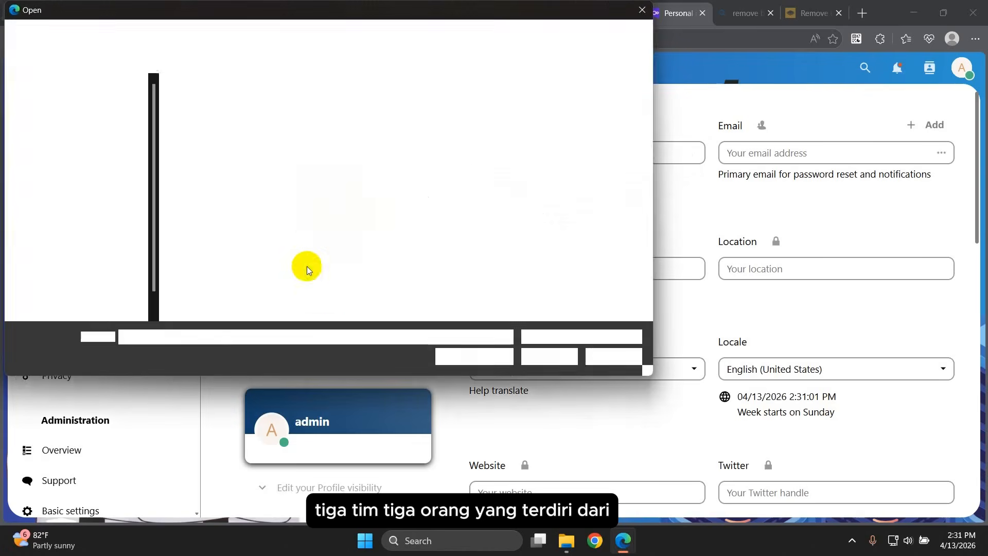
click(593, 60)
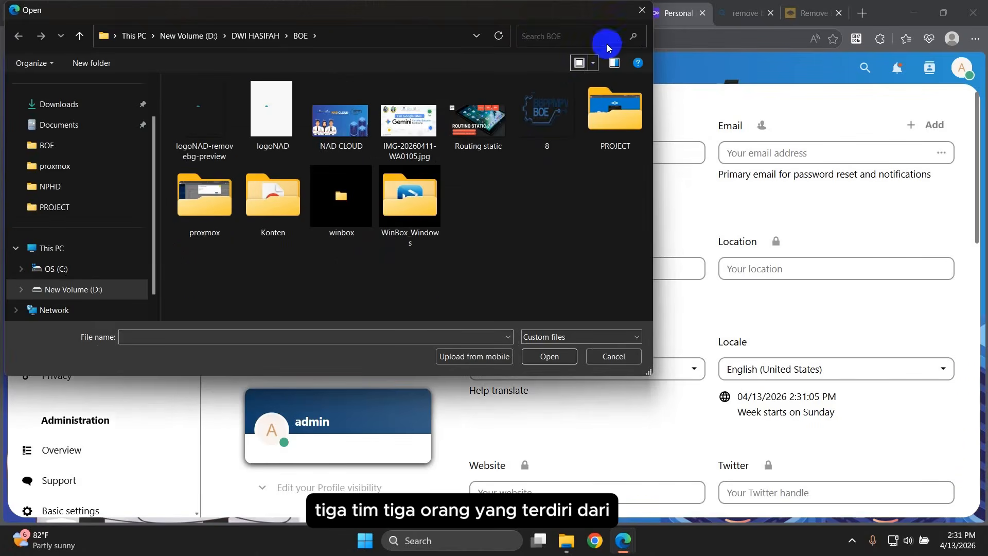
scroll(79, 161, up, 2)
click(79, 108)
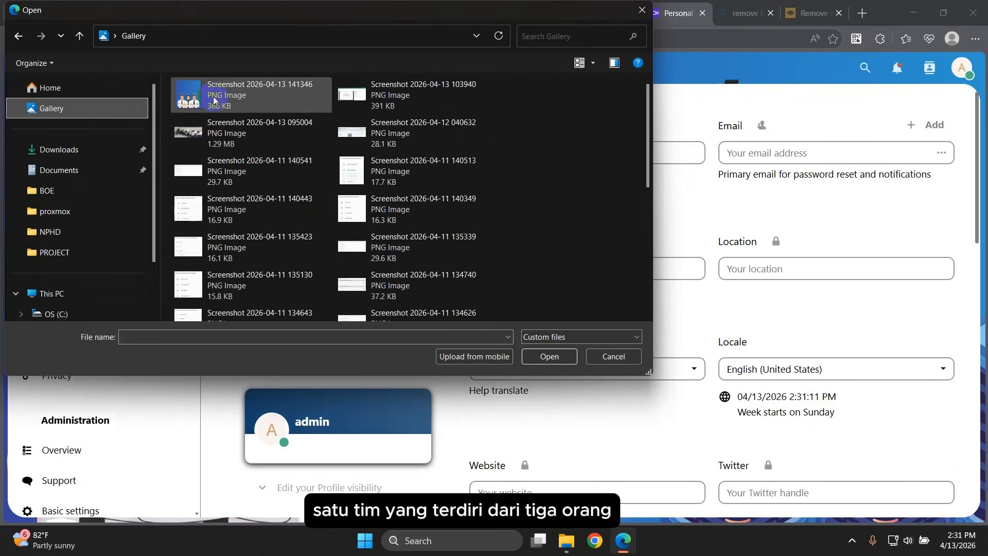
click(214, 100)
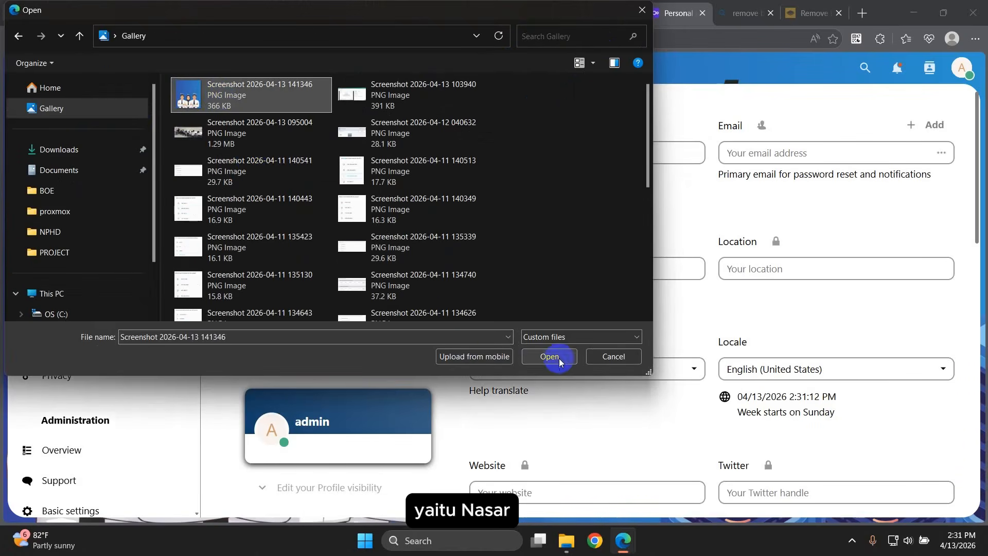
click(558, 359)
drag(347, 238, 347, 284)
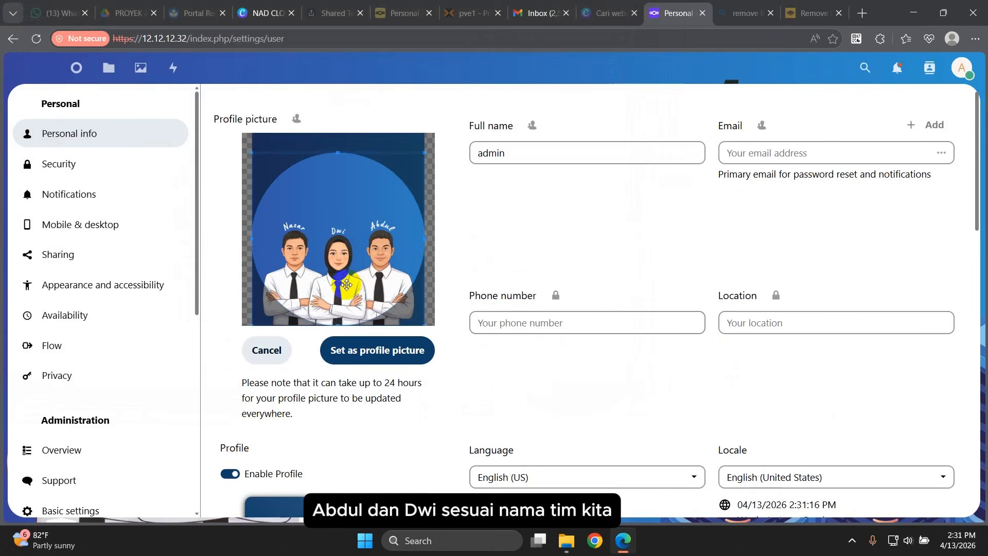
click(368, 356)
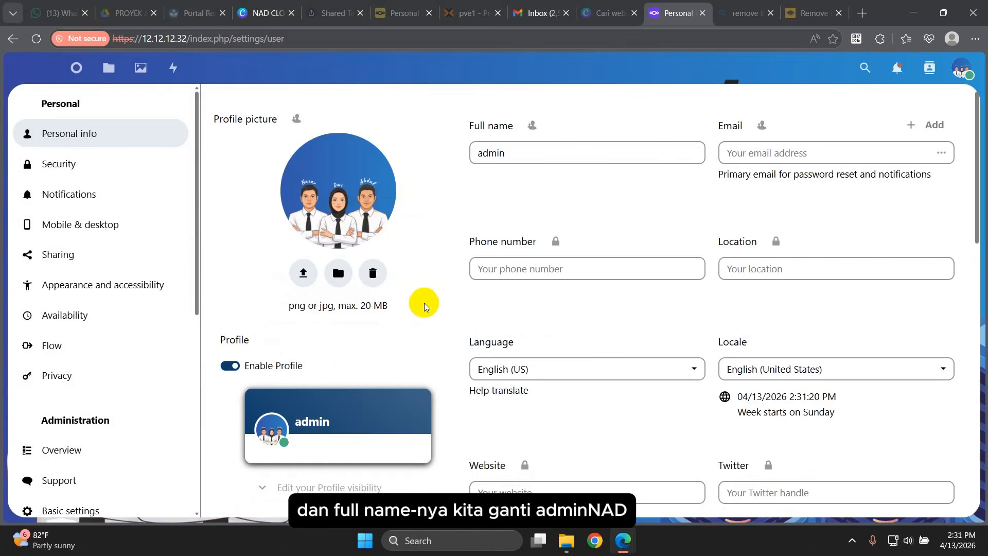
click(520, 154)
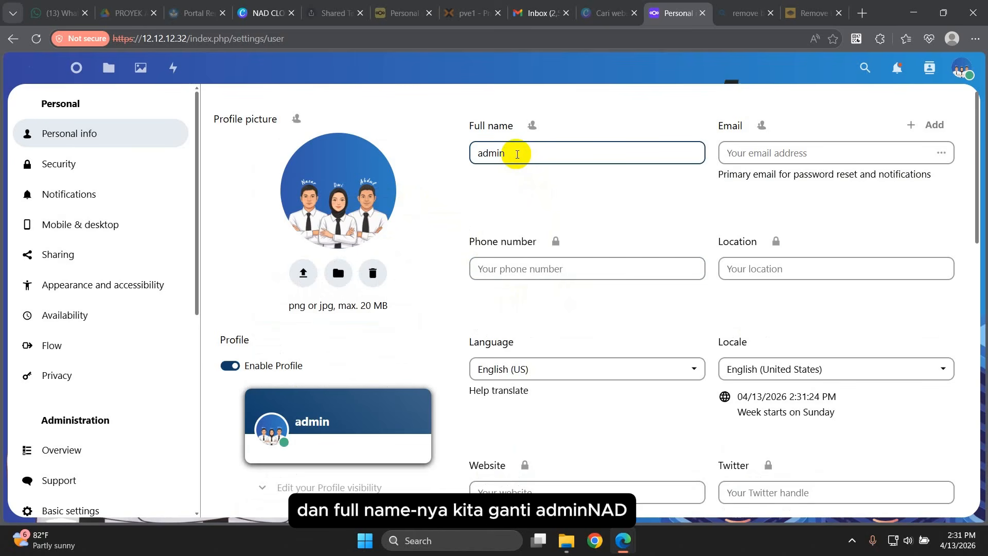
text(NAD)
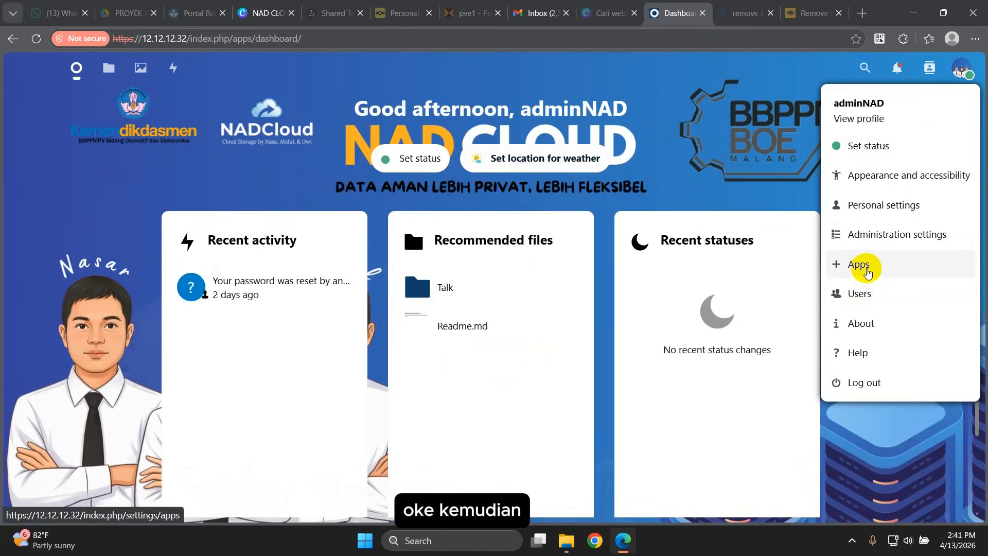
Step: Enable the Talk and Forms apps from the Your apps list
click(868, 272)
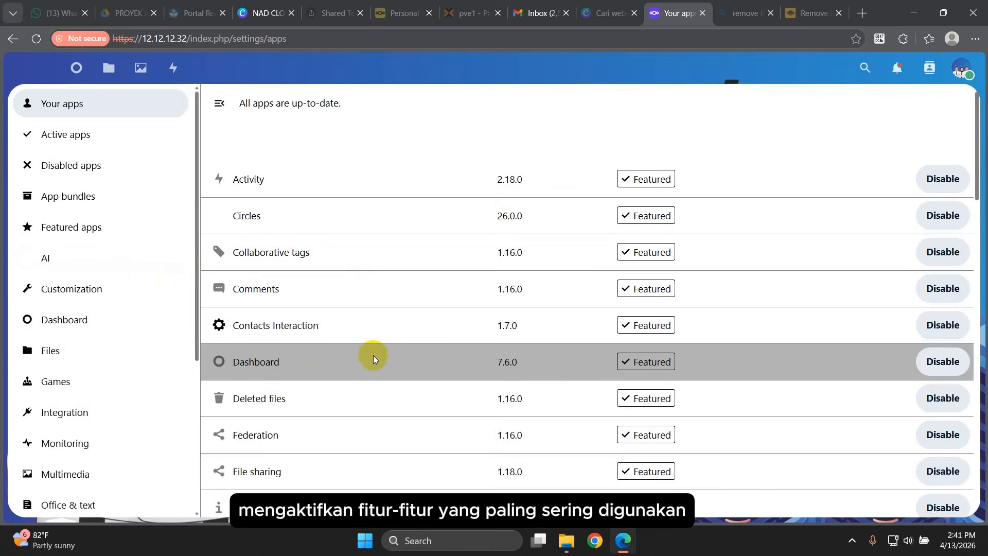
scroll(373, 359, down, 8)
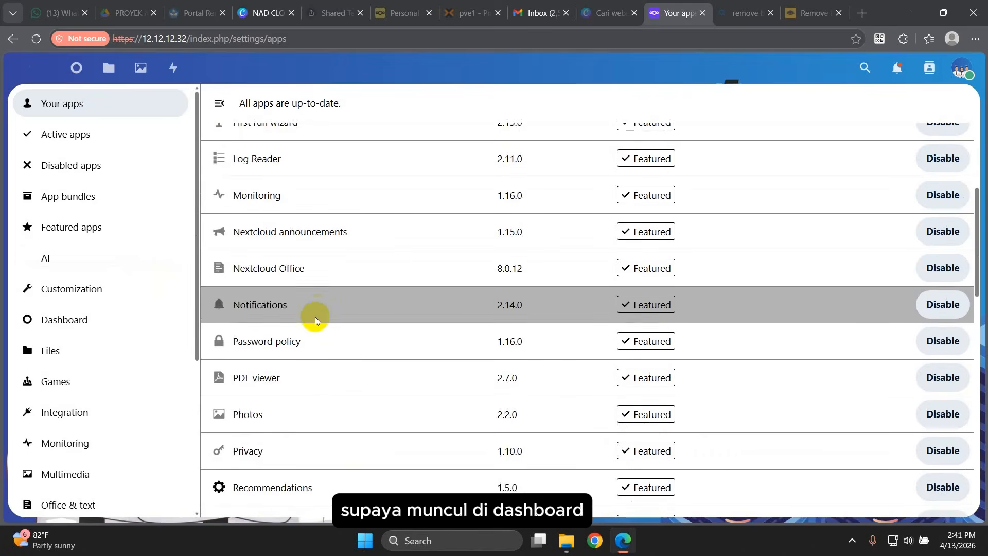
scroll(298, 337, down, 10)
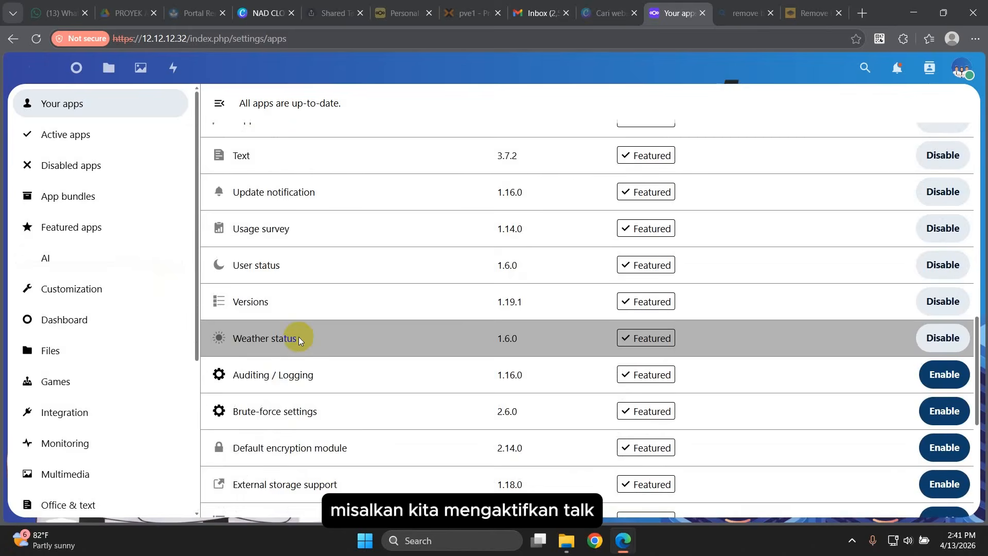
scroll(298, 337, down, 5)
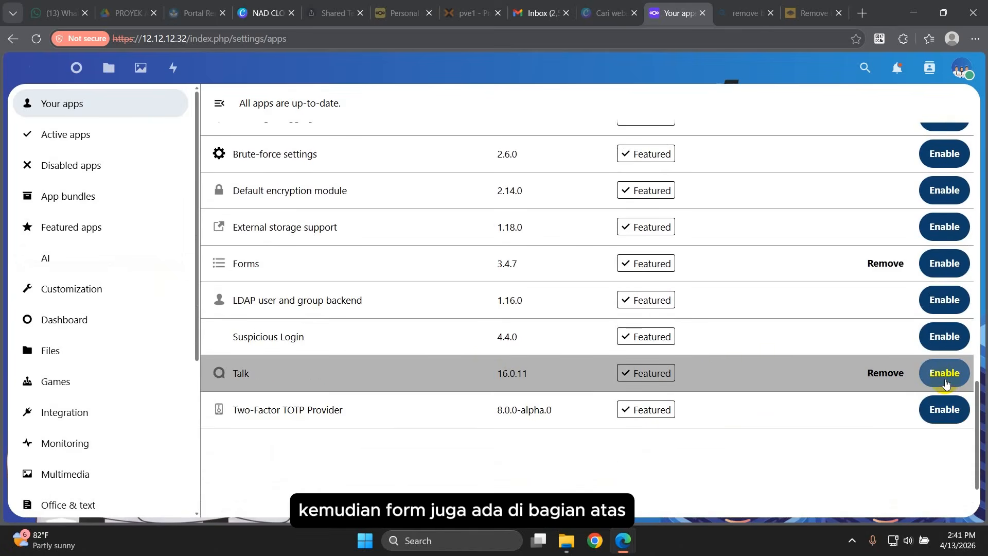
click(945, 382)
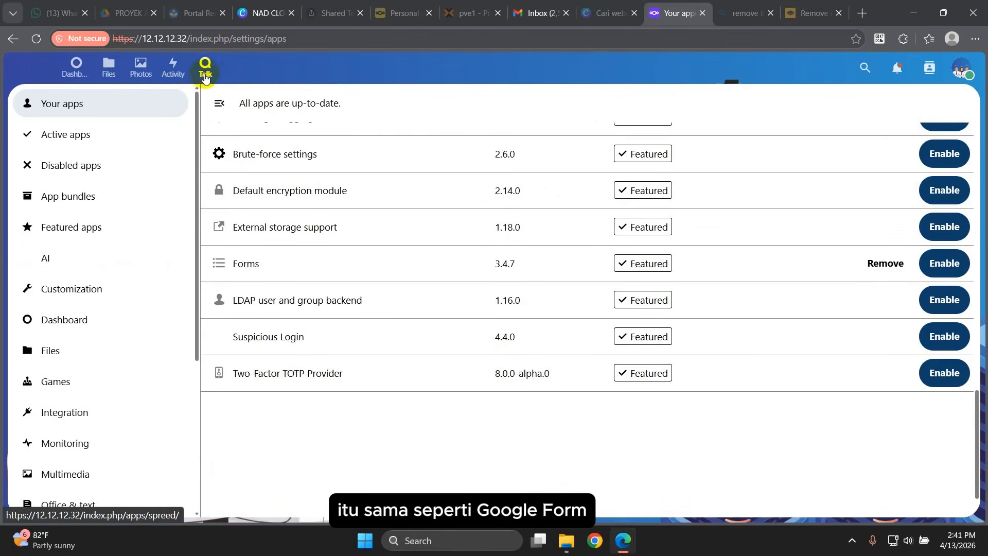
click(945, 263)
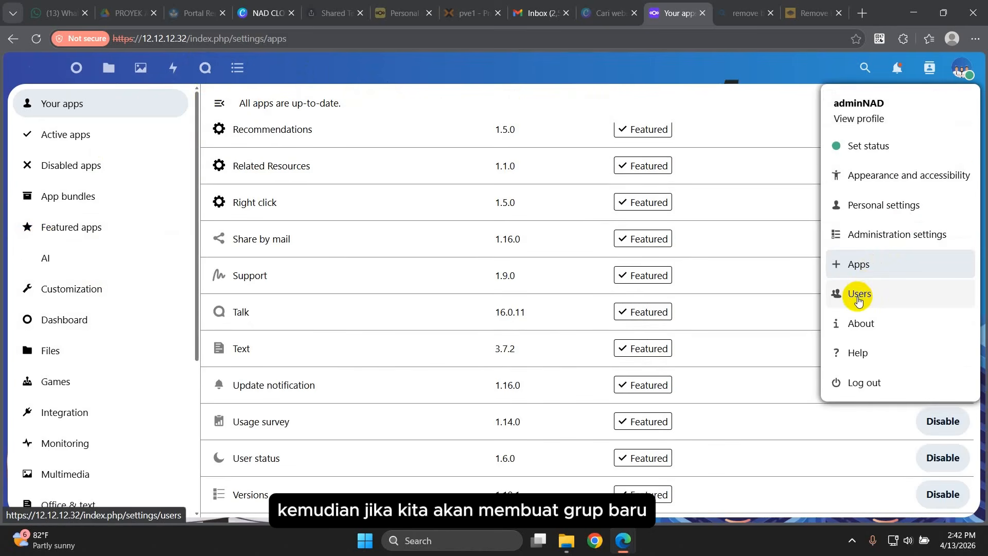
Step: Create a new user group named GURU
click(858, 300)
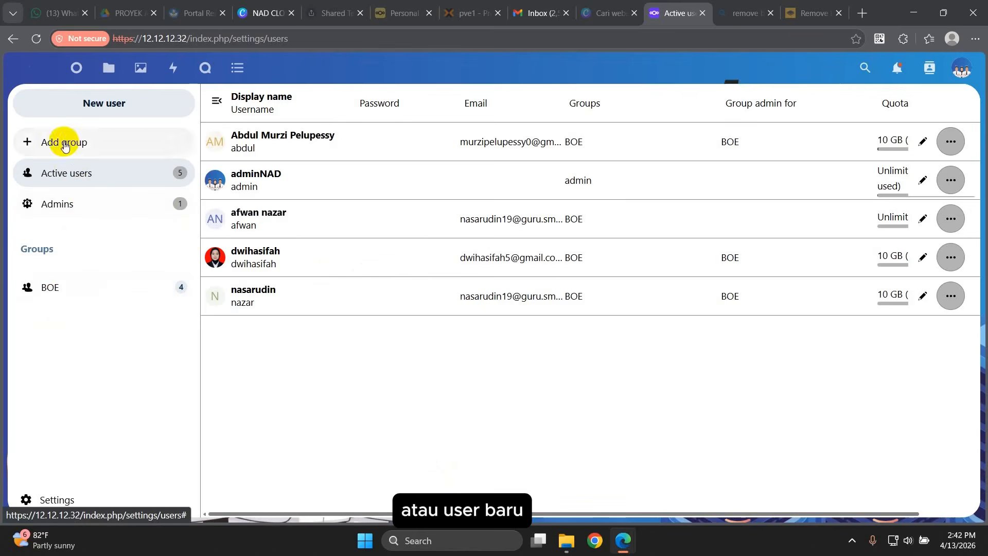
click(63, 142)
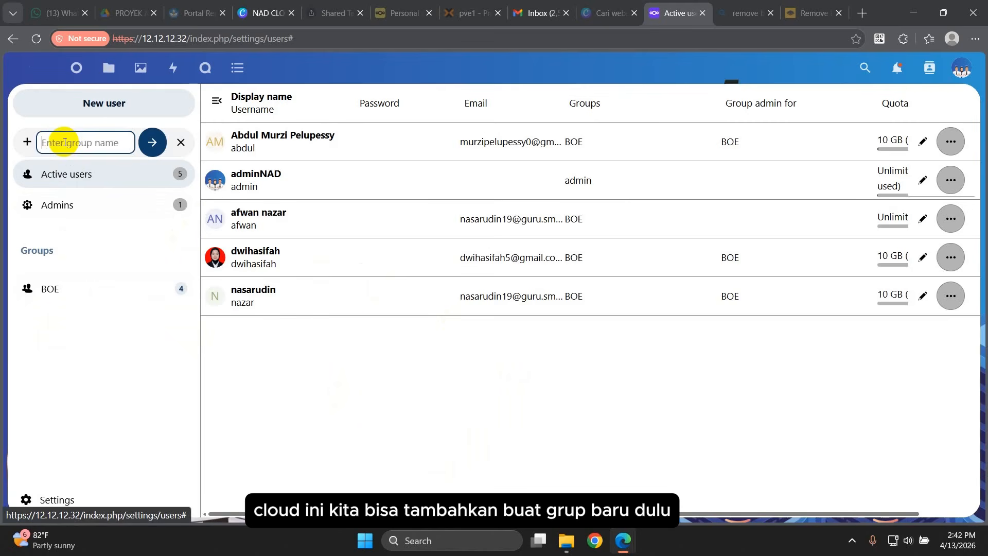
click(153, 142)
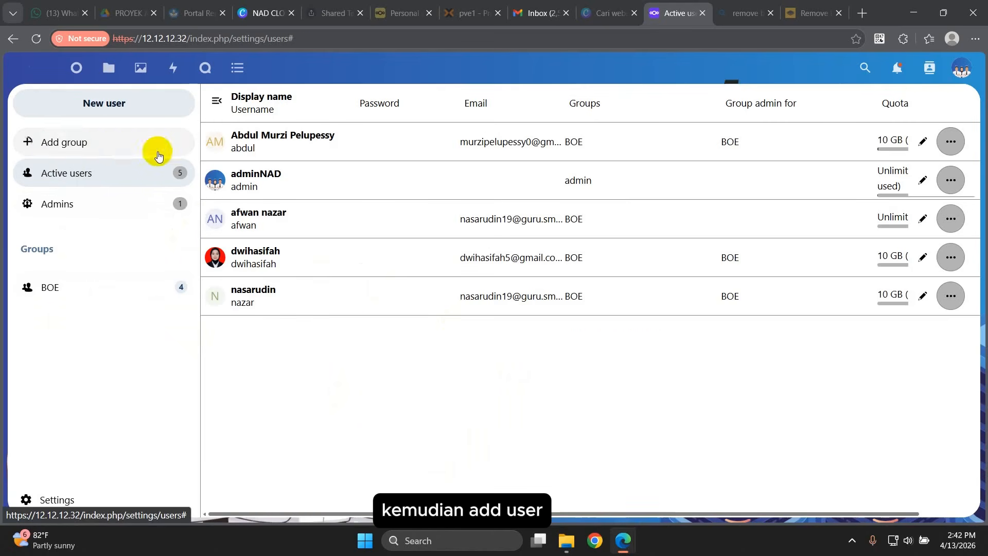
Step: Add the first user with username, display name, password, email and a 10 GB quota
click(97, 103)
text(nasar)
key(Tab)
text(N)
text(asaru)
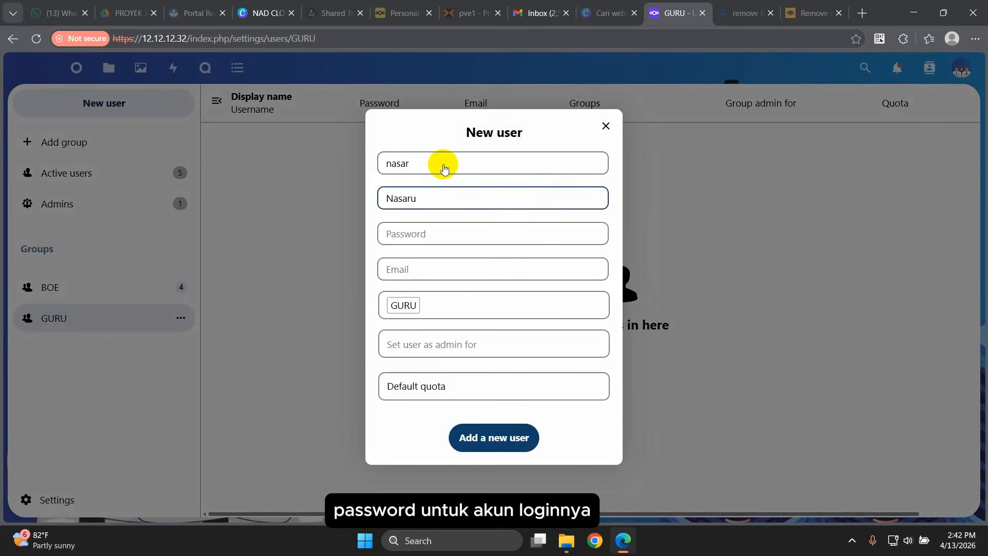
text(din)
key(Tab)
text(n•••)
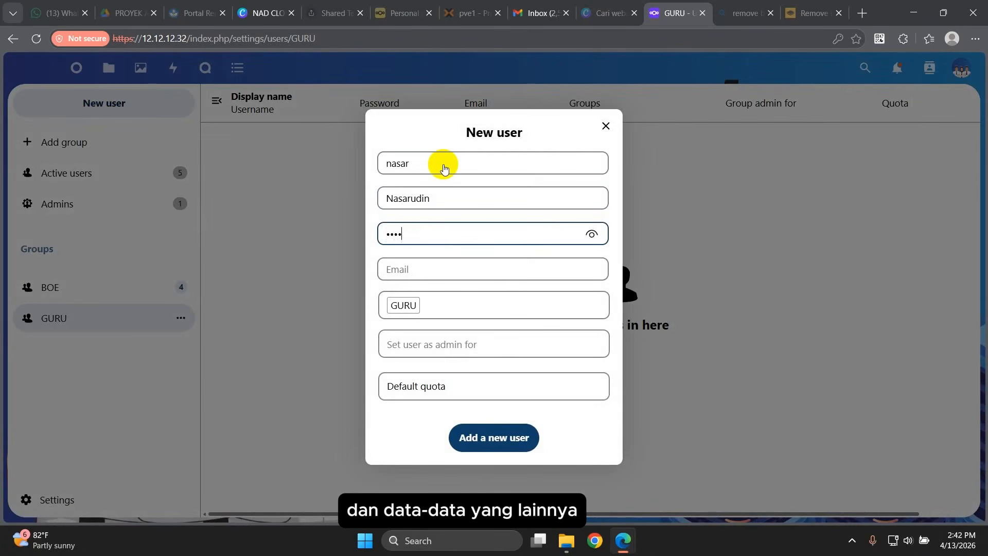
text(••)
click(409, 268)
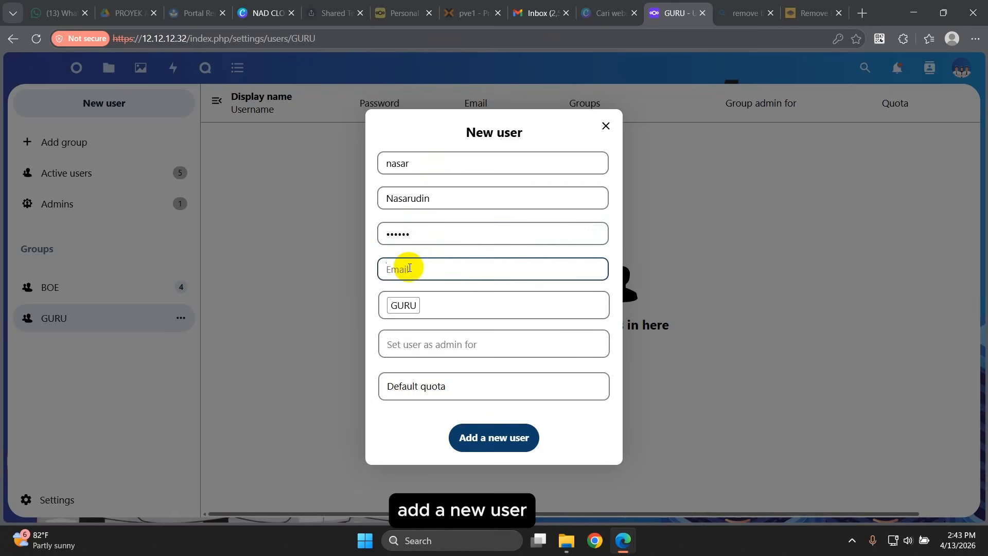
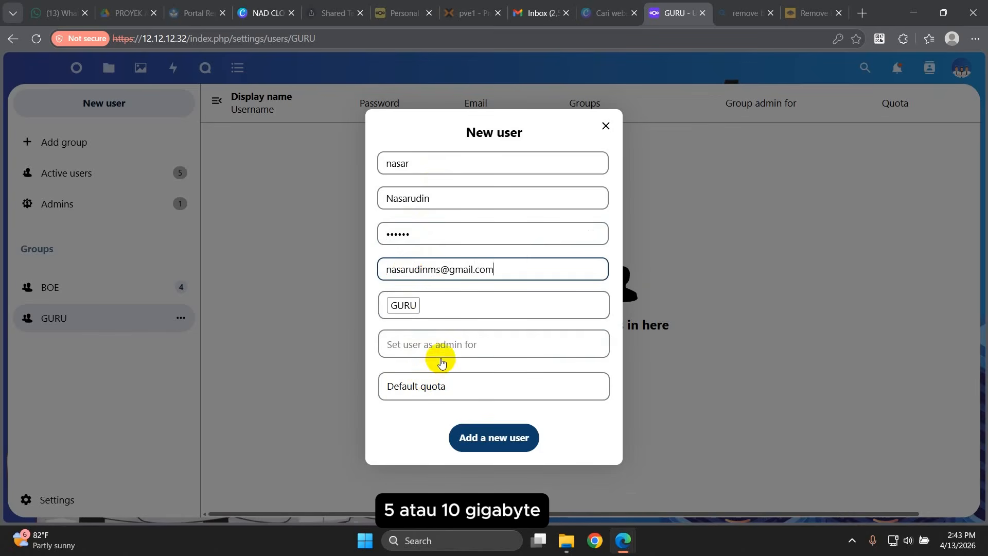
click(426, 389)
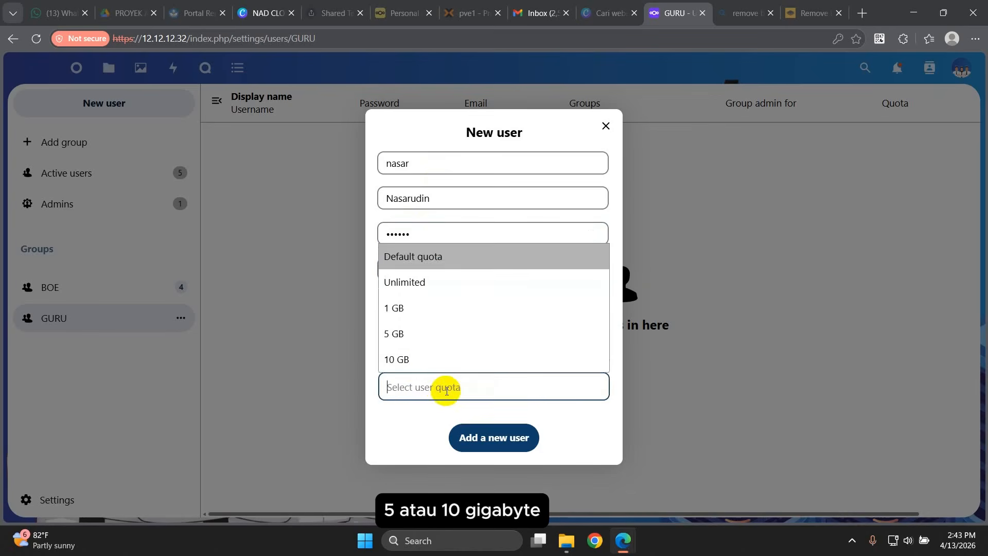
click(403, 357)
click(498, 444)
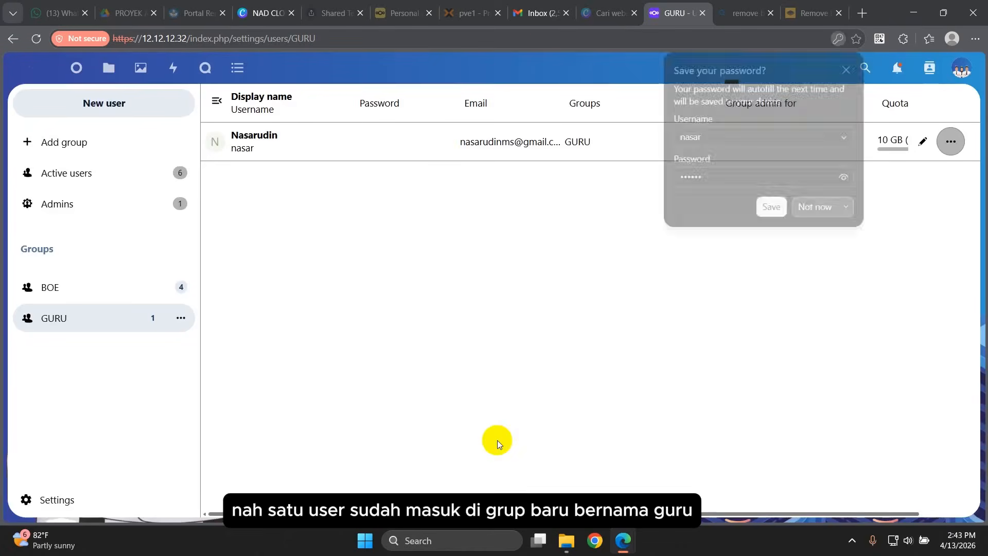
click(816, 208)
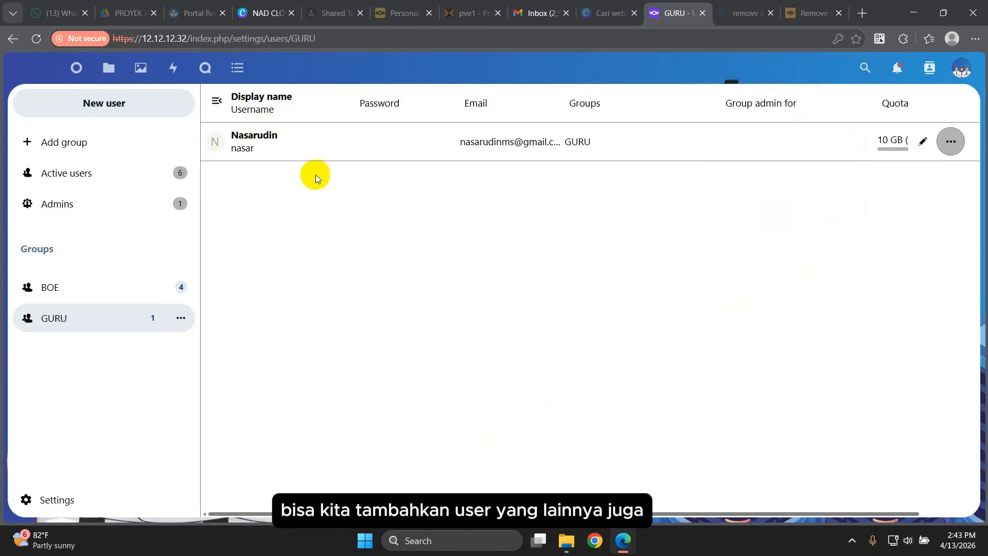
Step: Add a second user with their username, display name, password, email and 10 GB quota
click(92, 110)
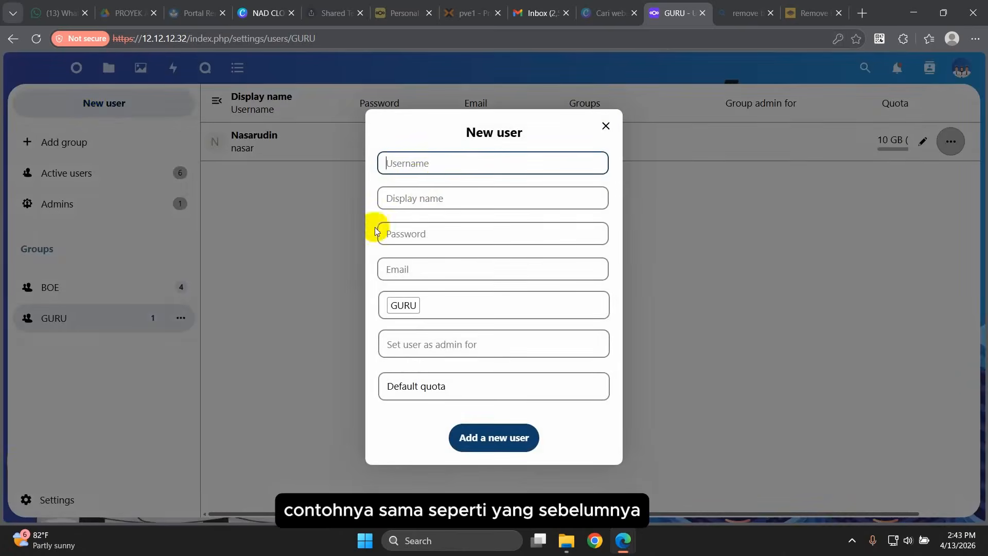
text(abdul)
key(Tab)
click(441, 235)
text(••••••)
click(438, 269)
click(495, 438)
text(2)
Step: Add a third user with username and display name and a 10 GB quota
click(494, 438)
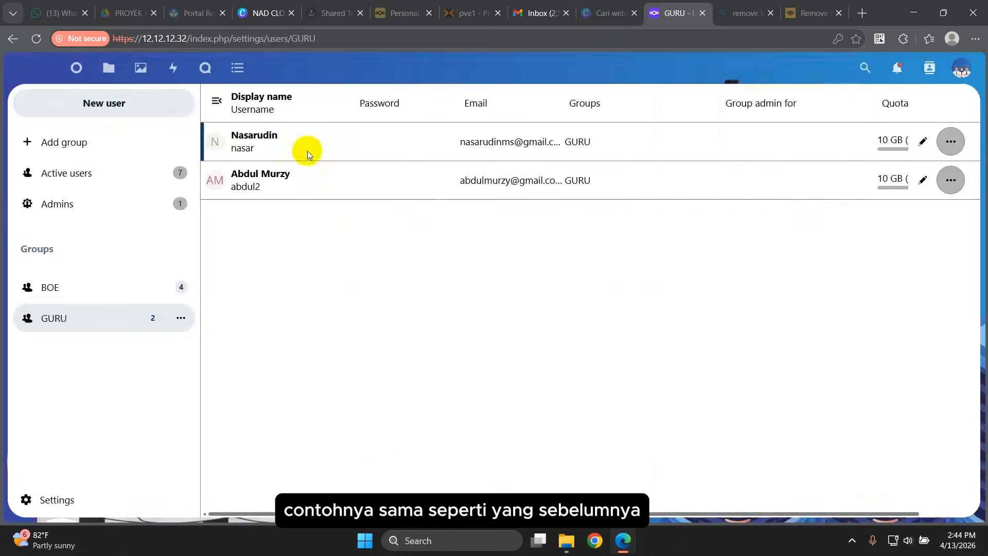
click(104, 104)
text(dwi01)
click(411, 198)
click(409, 382)
click(397, 359)
click(494, 438)
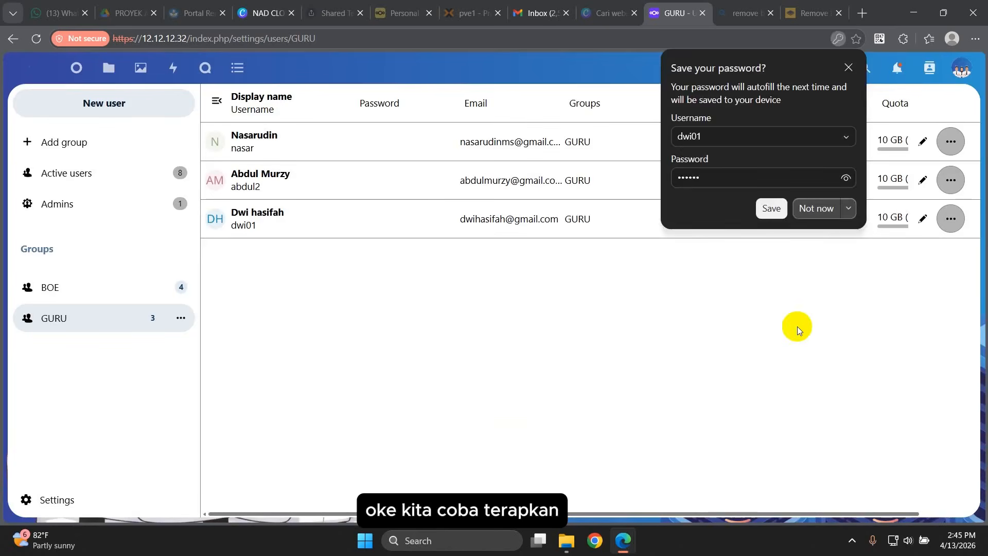
click(672, 386)
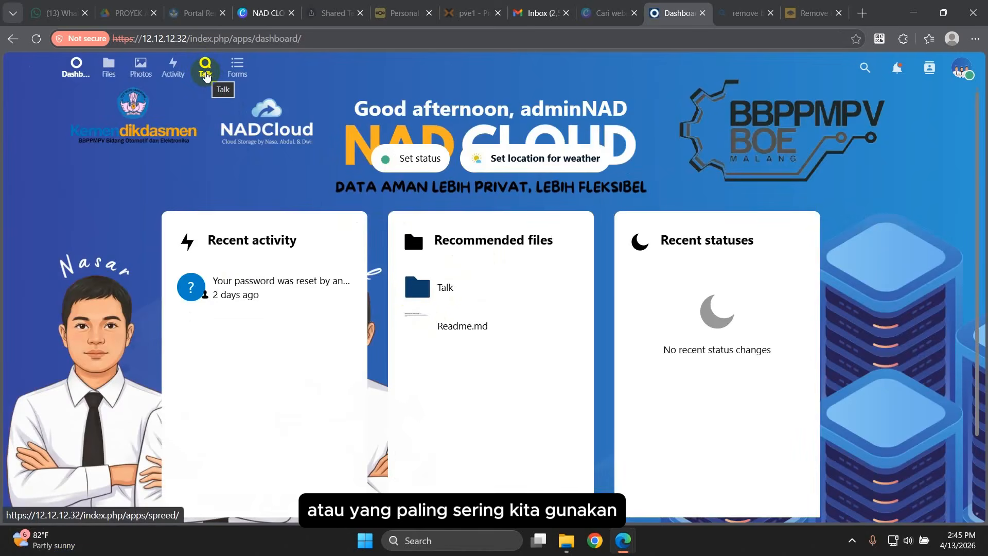
Step: In Talk, start the RAPAT GURU group conversation with guest link access and a password
click(206, 72)
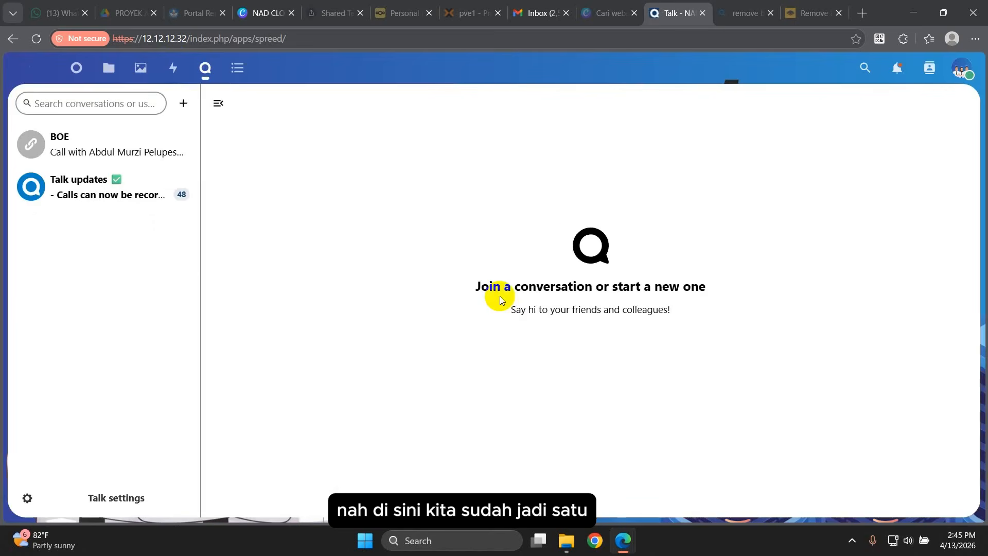
click(77, 104)
text(Me)
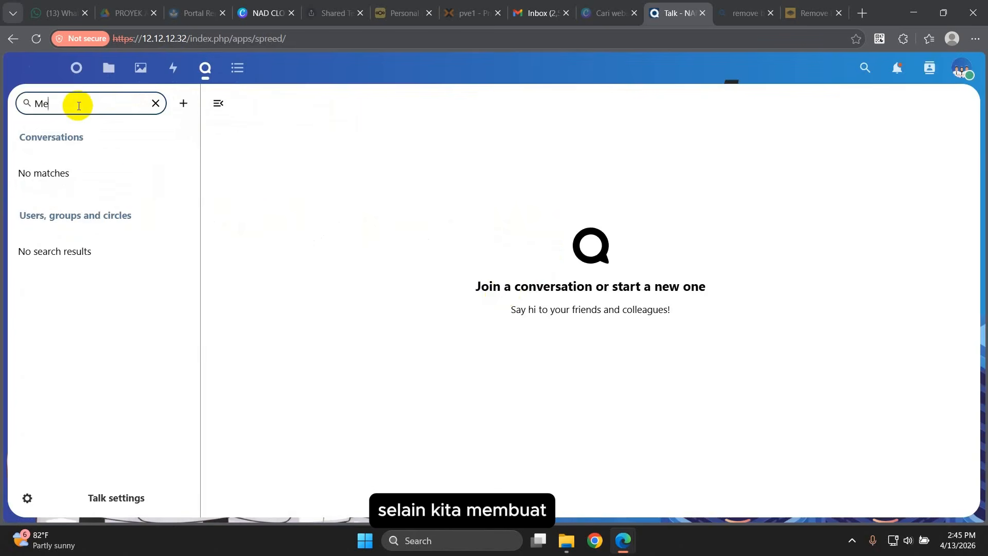
click(182, 103)
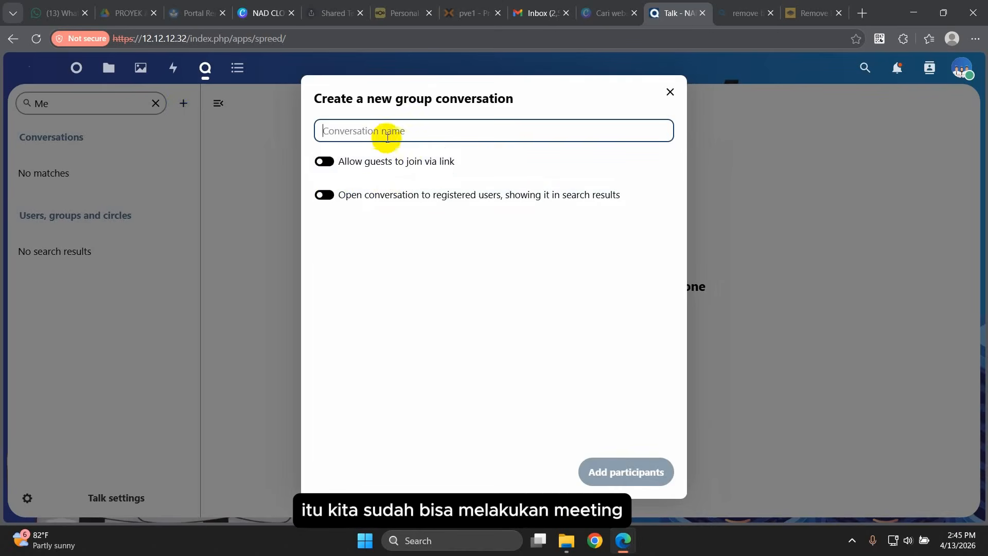
text(RAPAT GURU)
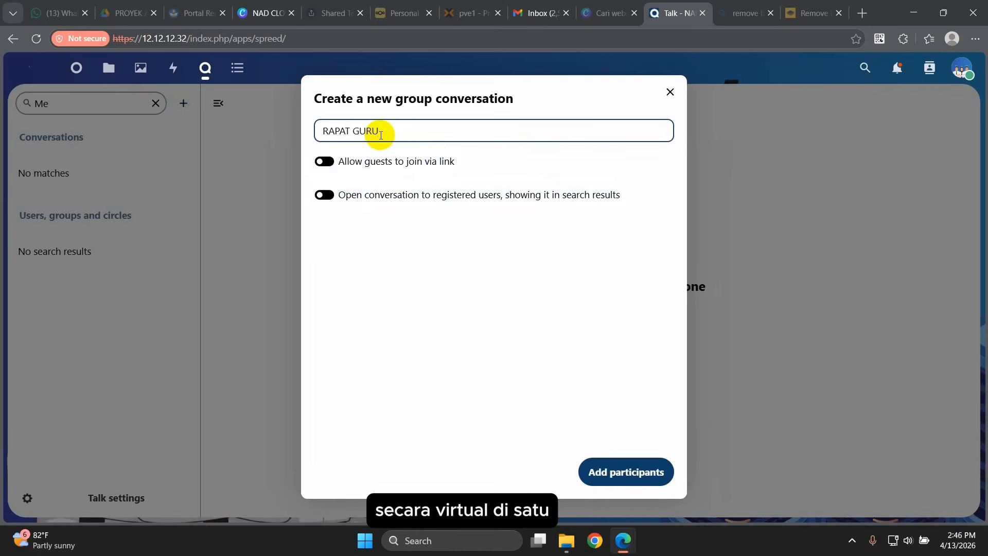
click(324, 164)
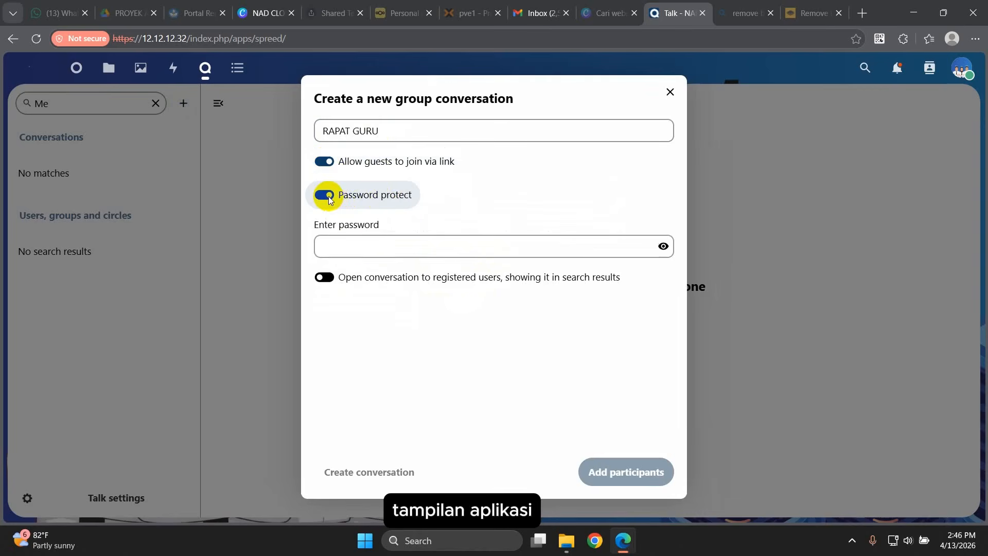
click(348, 245)
text(••••)
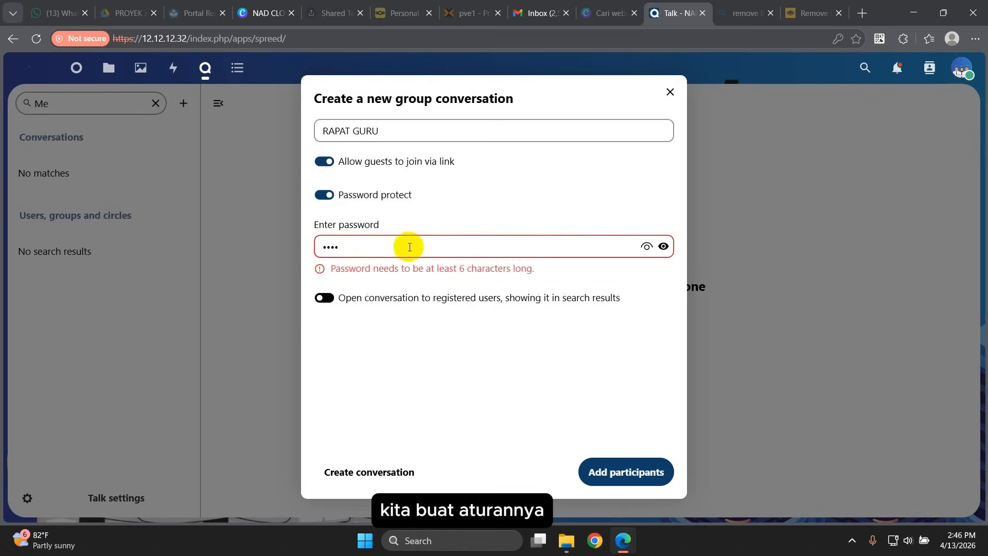
text(56)
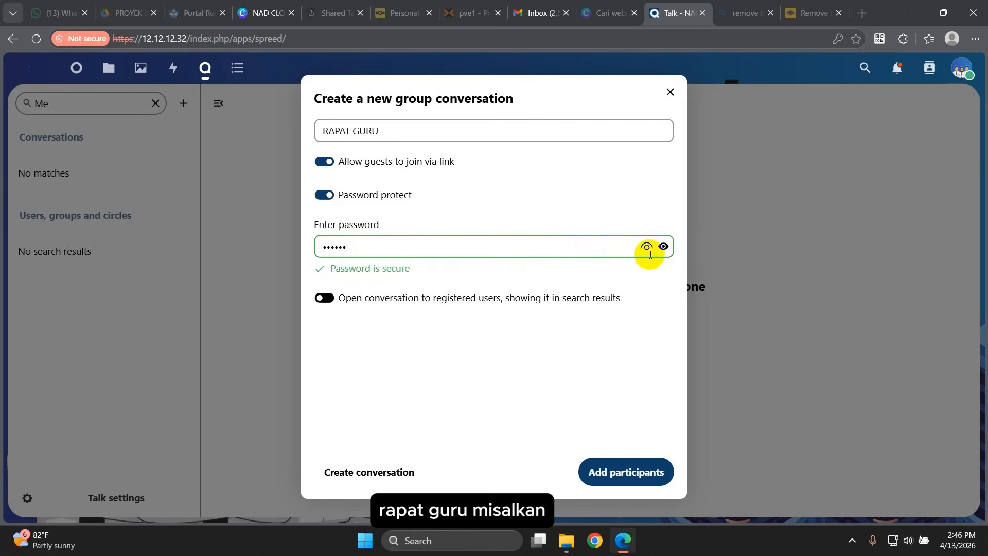
Step: Add two users as participants and create the RAPAT GURU conversation
click(664, 246)
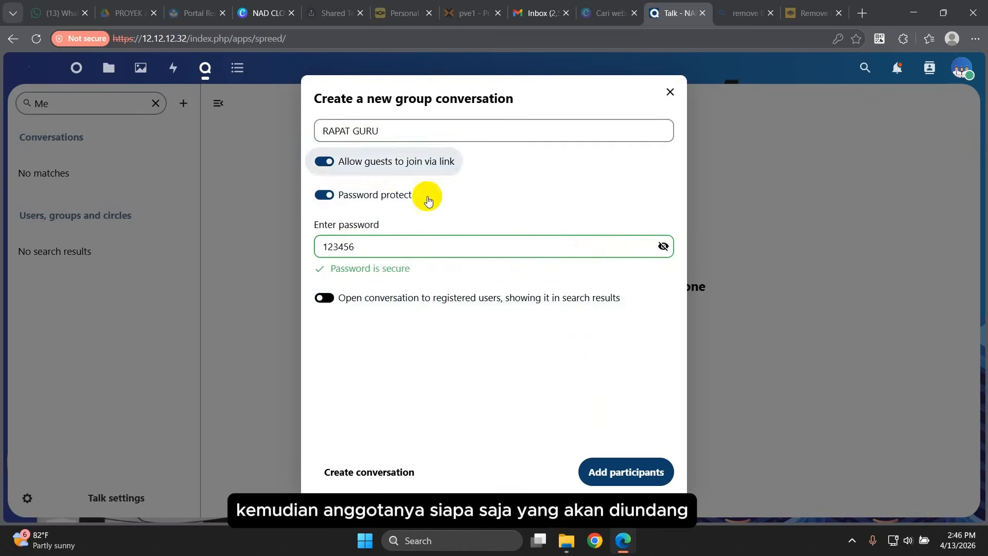
click(626, 478)
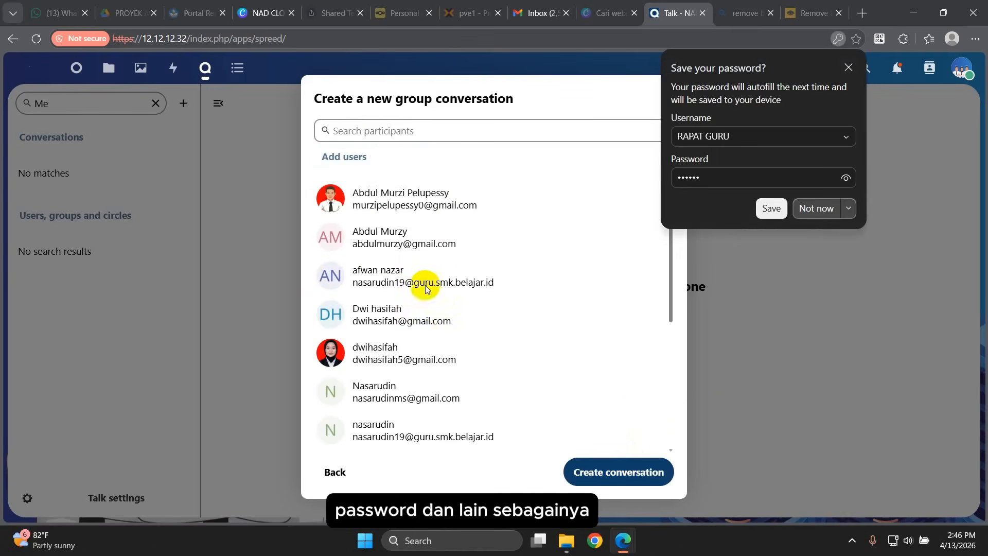
click(387, 200)
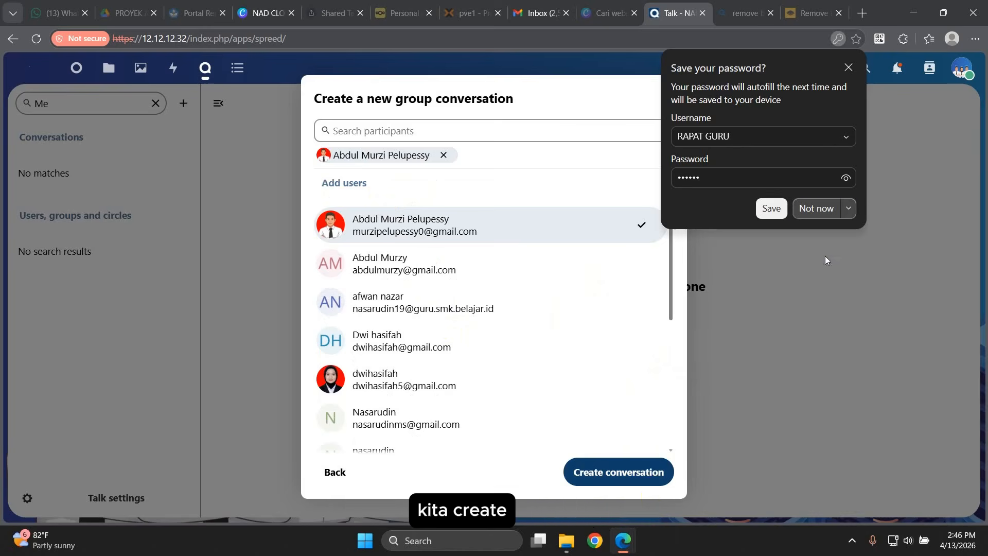
click(817, 209)
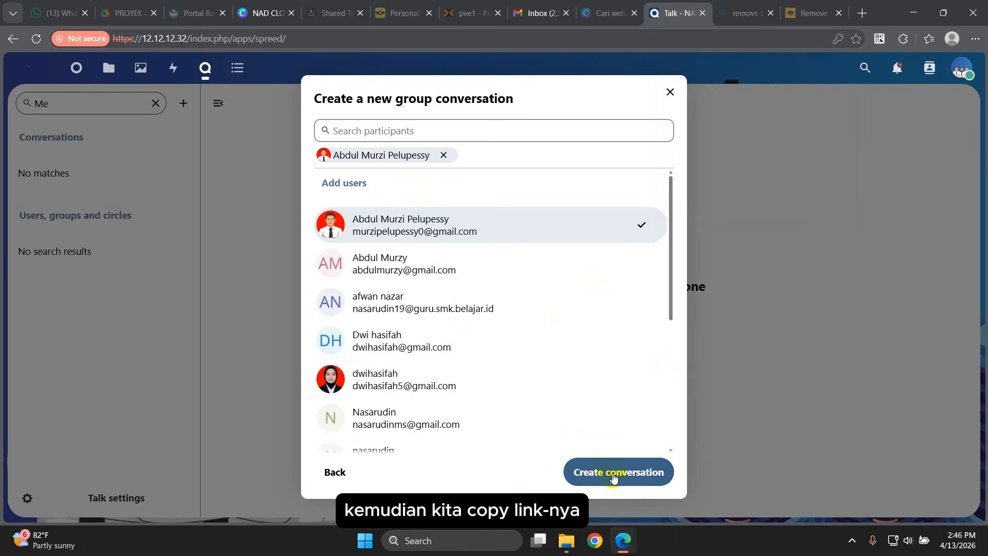
click(381, 386)
scroll(515, 412, down, 2)
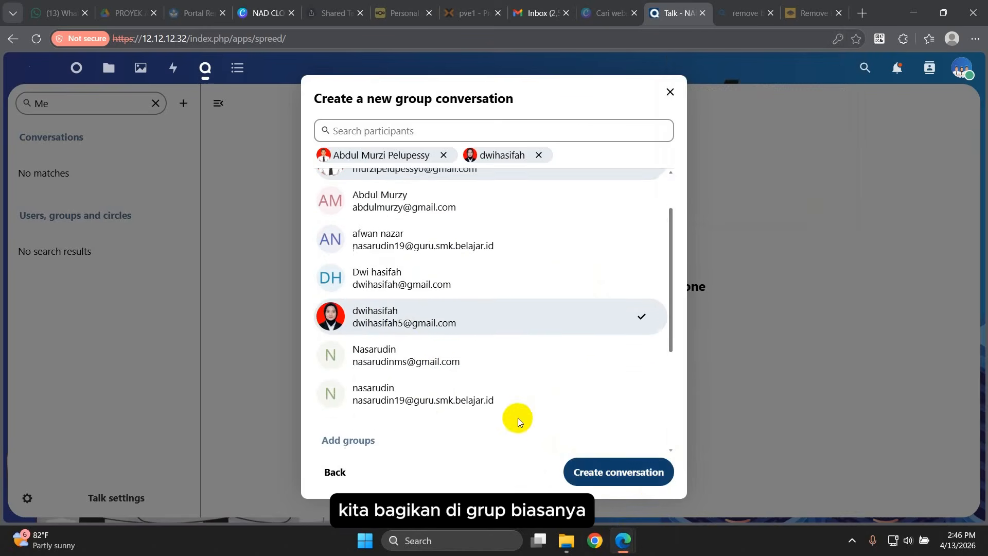
click(624, 474)
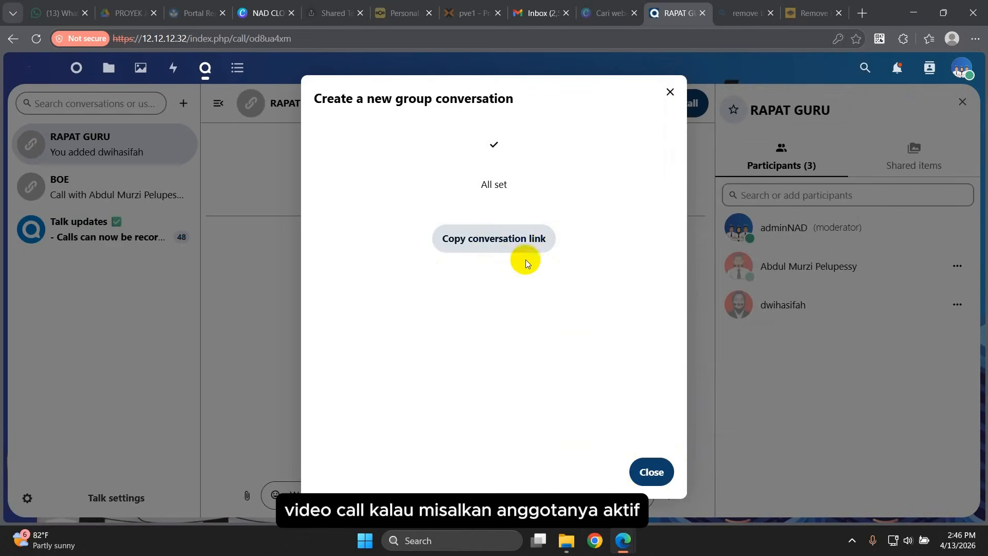
Step: Copy the RAPAT GURU link and start the call with microphone access allowed
click(506, 245)
click(650, 471)
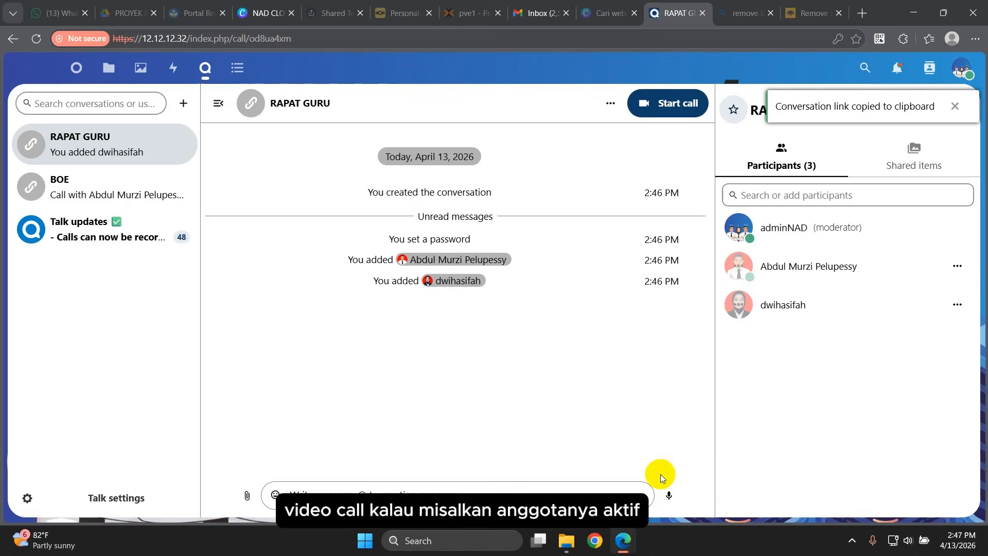
click(659, 107)
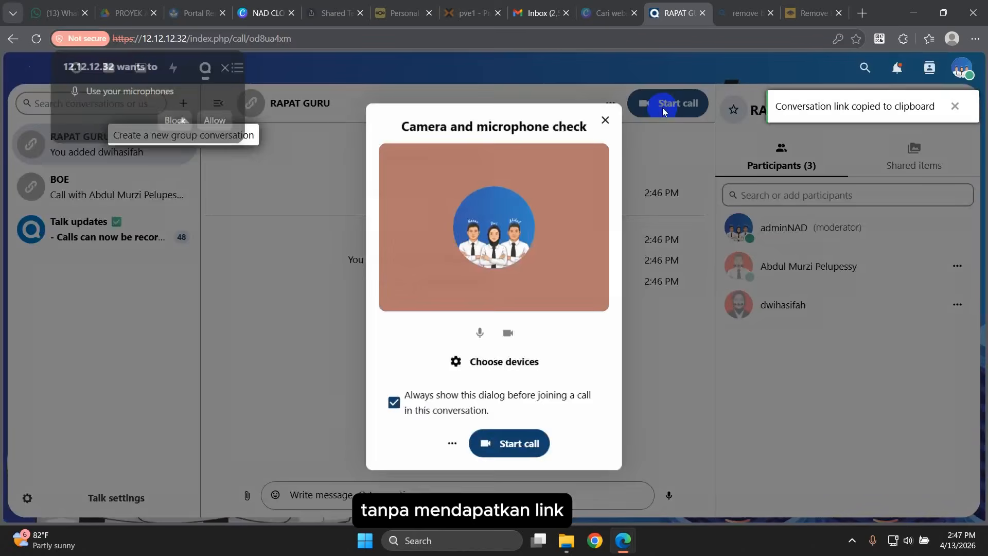
click(517, 447)
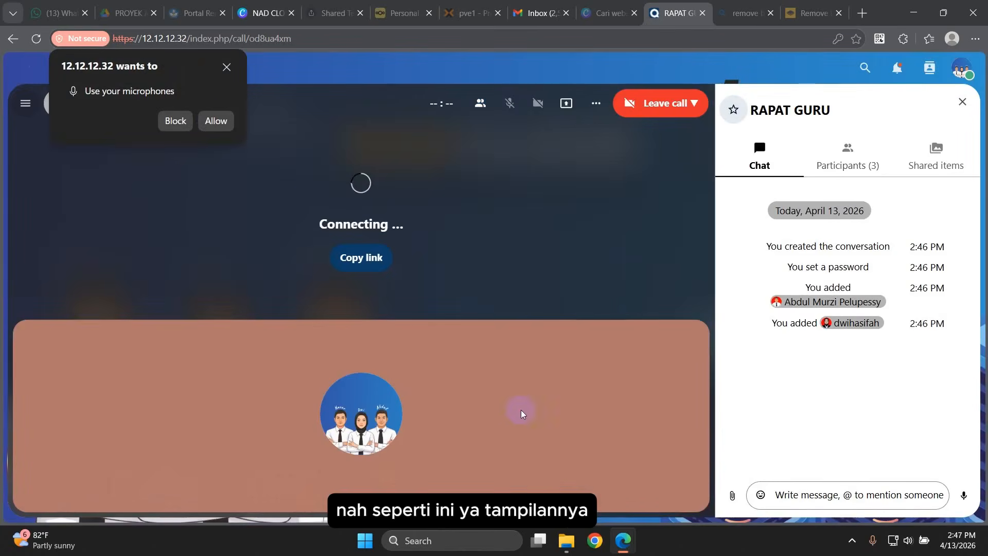
click(216, 124)
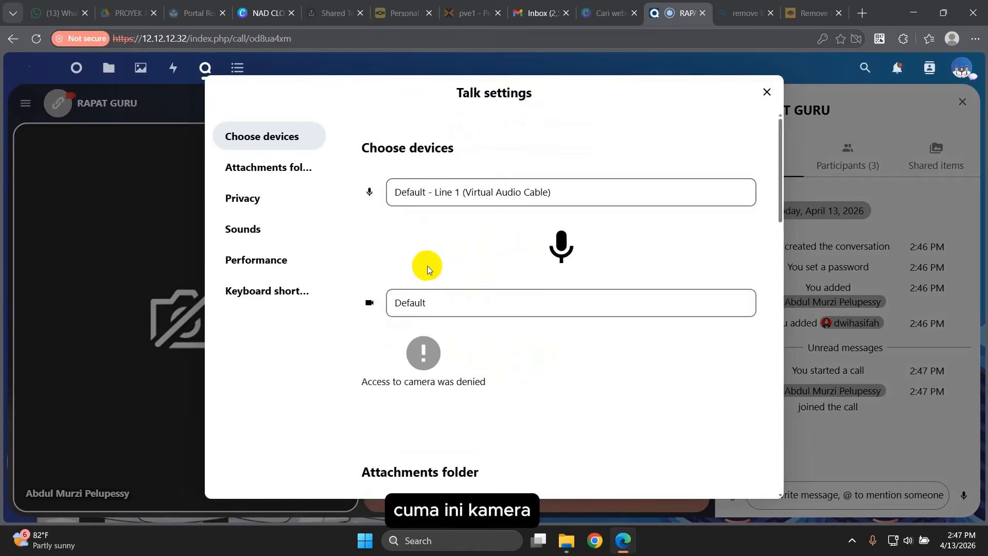
scroll(487, 376, down, 5)
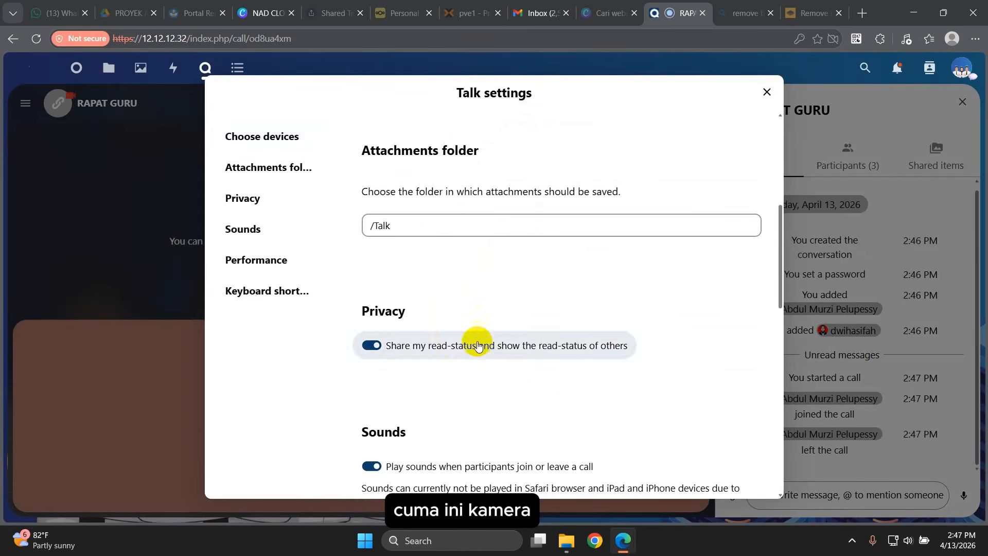
click(766, 92)
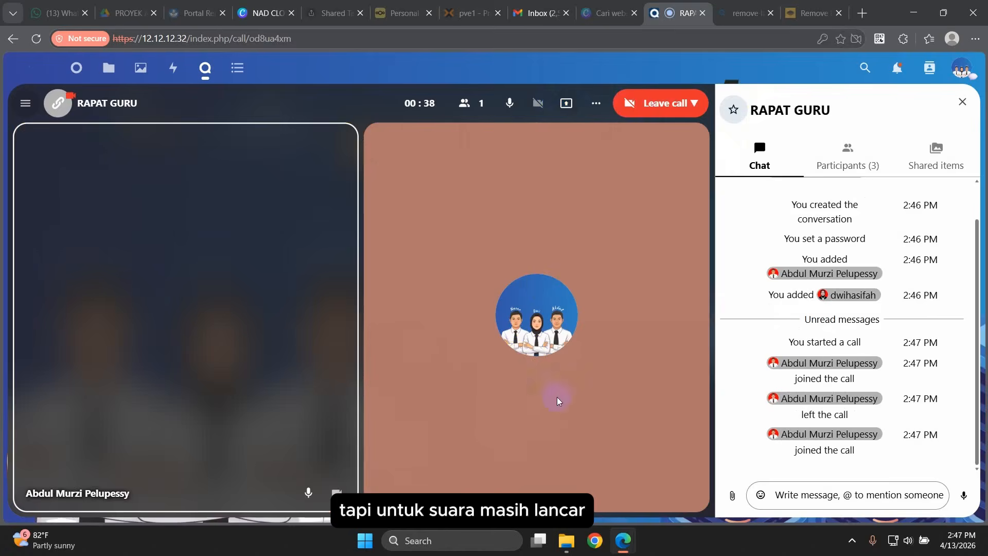
Step: Post the message KOMUNIKASI in the call chat
click(800, 495)
text(K)
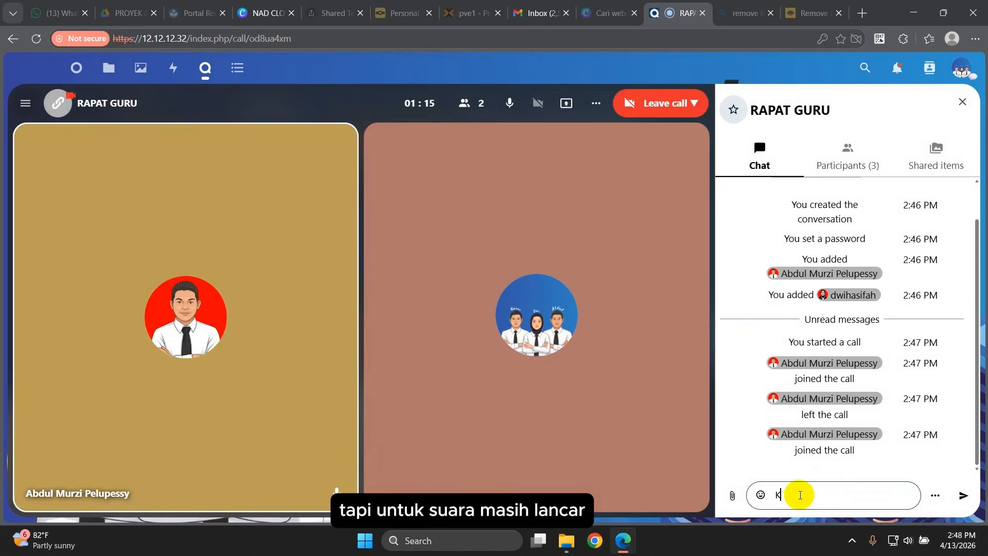
text(OMUNK)
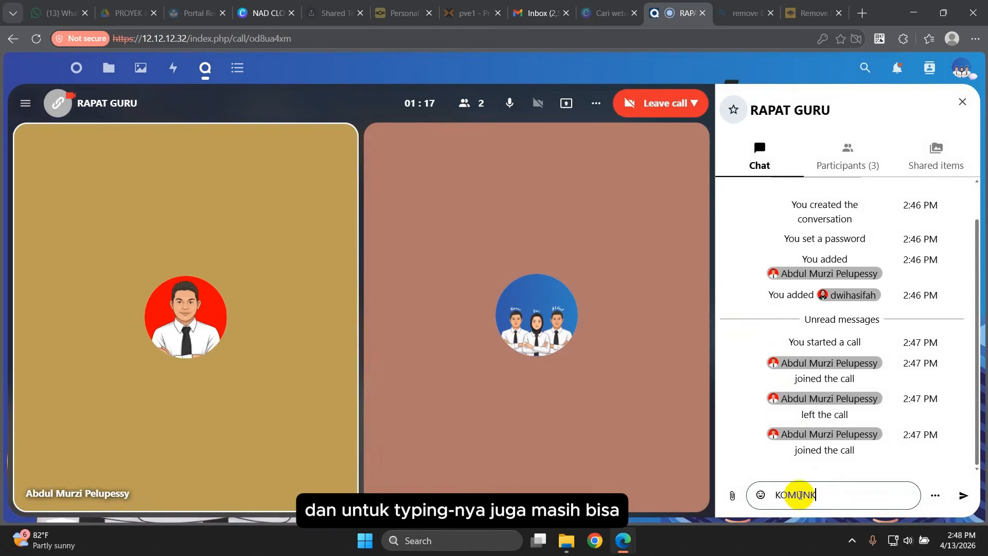
key(BackSpace)
text(IKASI)
key(Return)
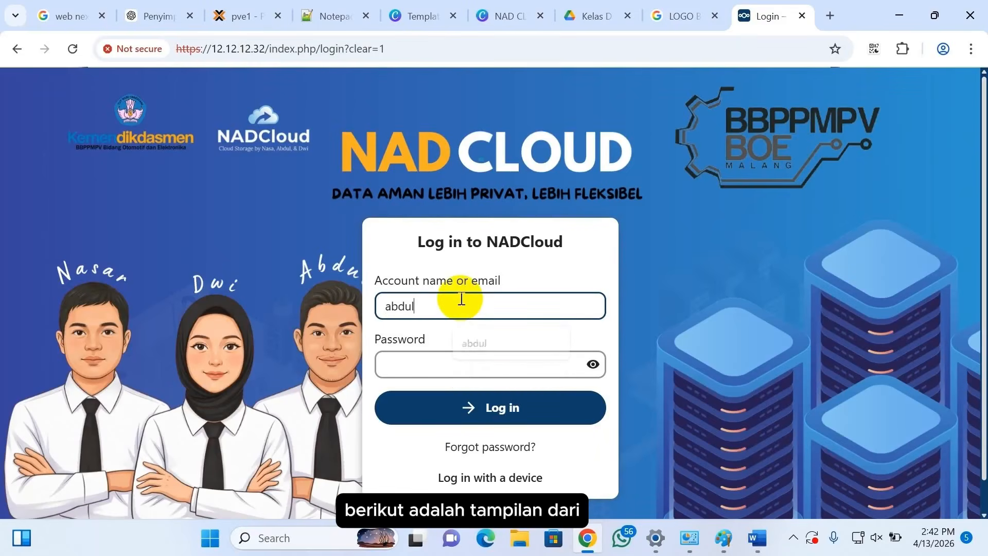
key(Tab)
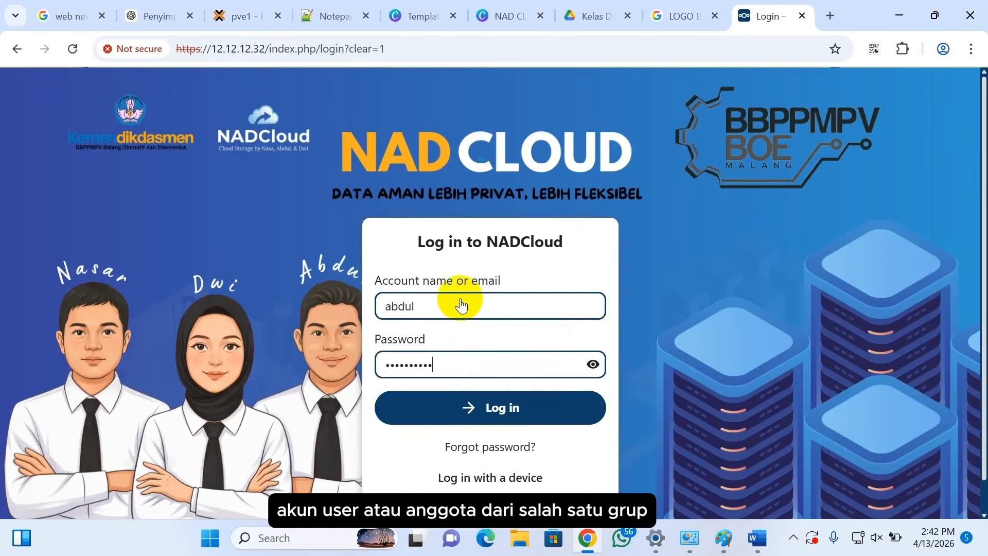
Step: Log in as the teacher and set a cropped portrait image as the profile picture
click(497, 407)
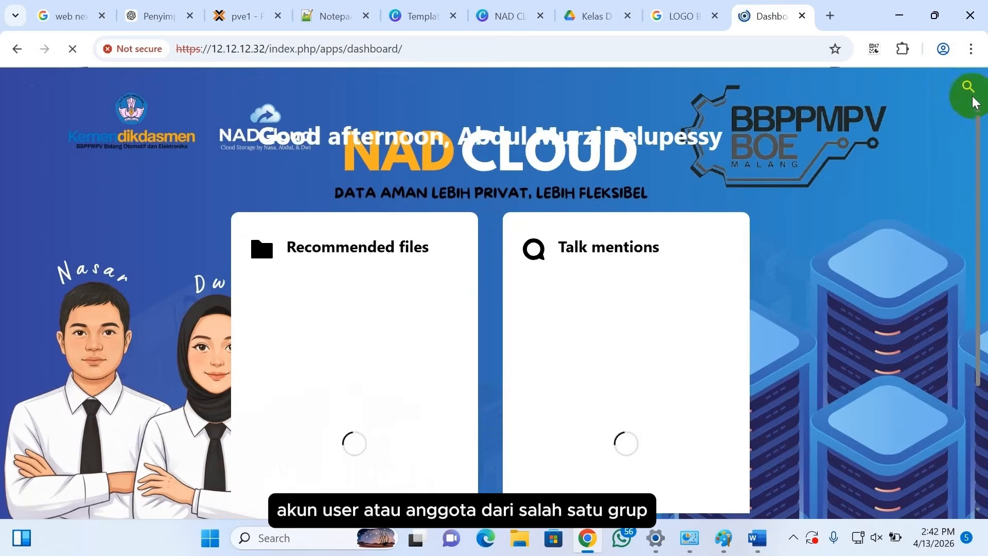
click(957, 88)
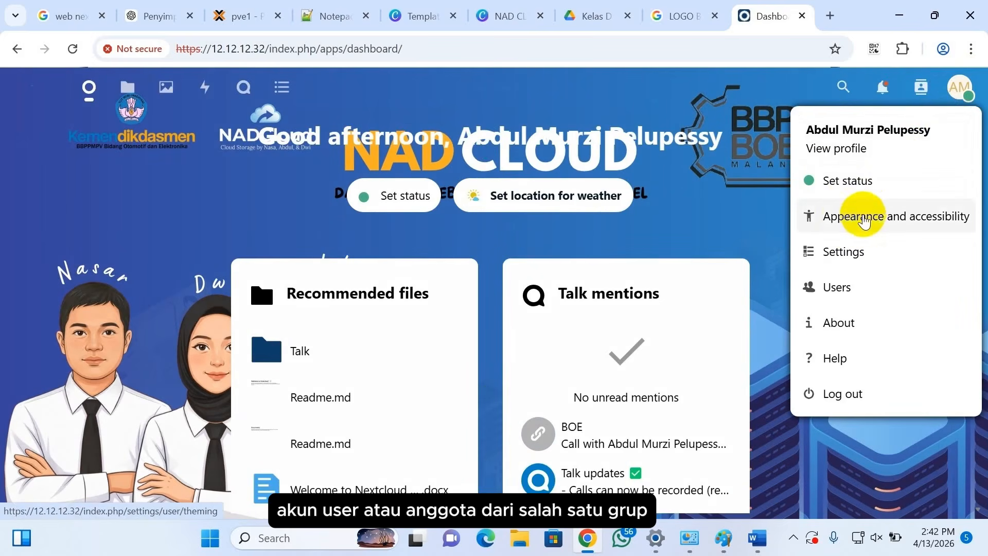
click(839, 251)
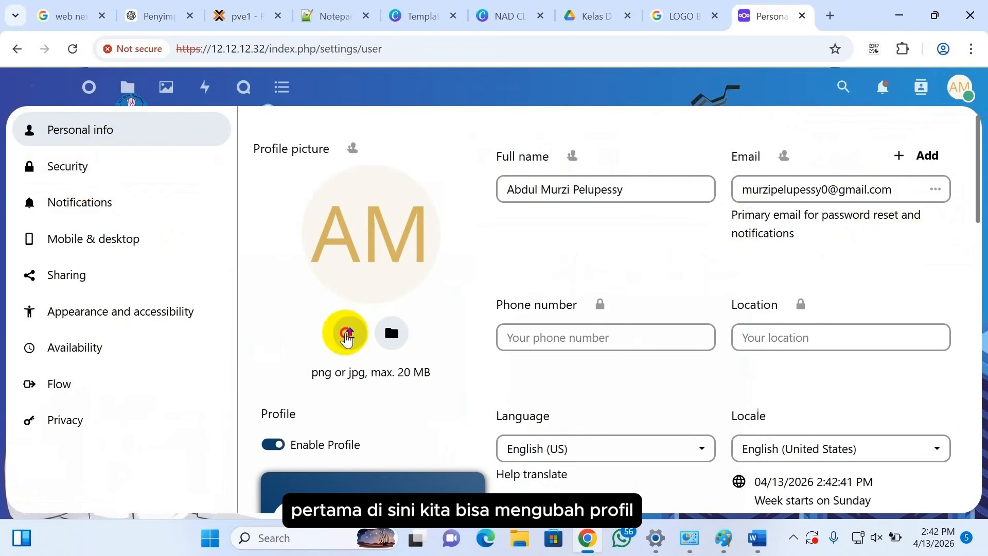
click(346, 335)
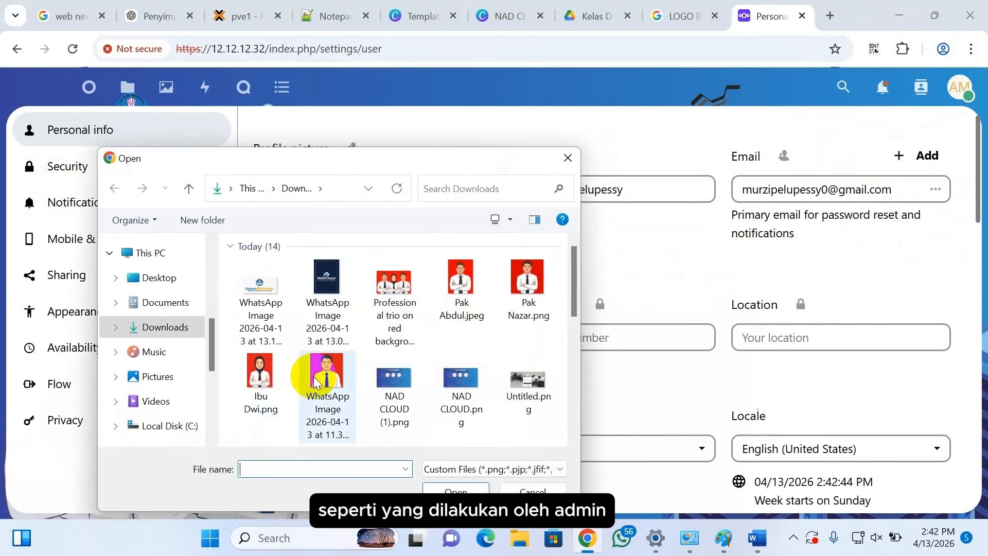
double_click(460, 280)
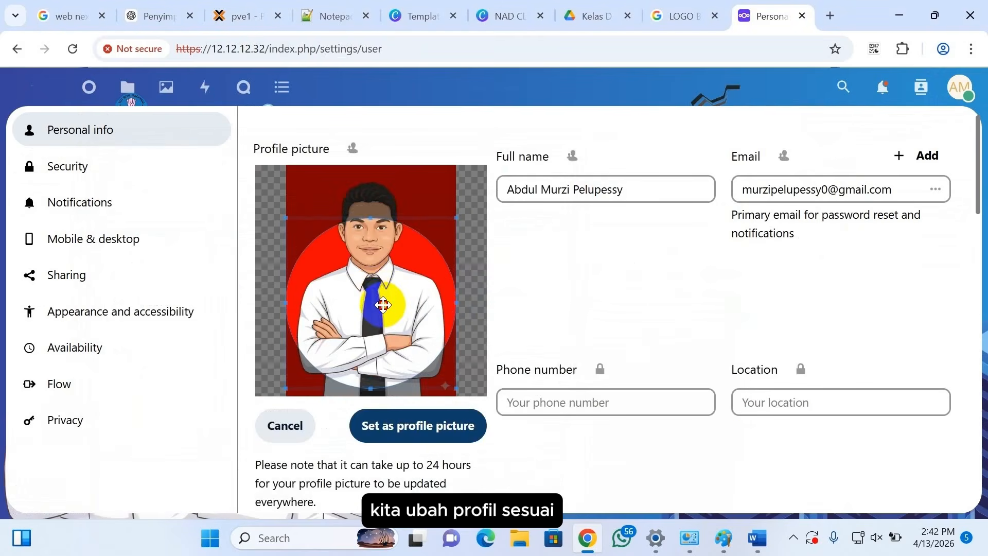
drag(383, 305, 382, 259)
click(398, 437)
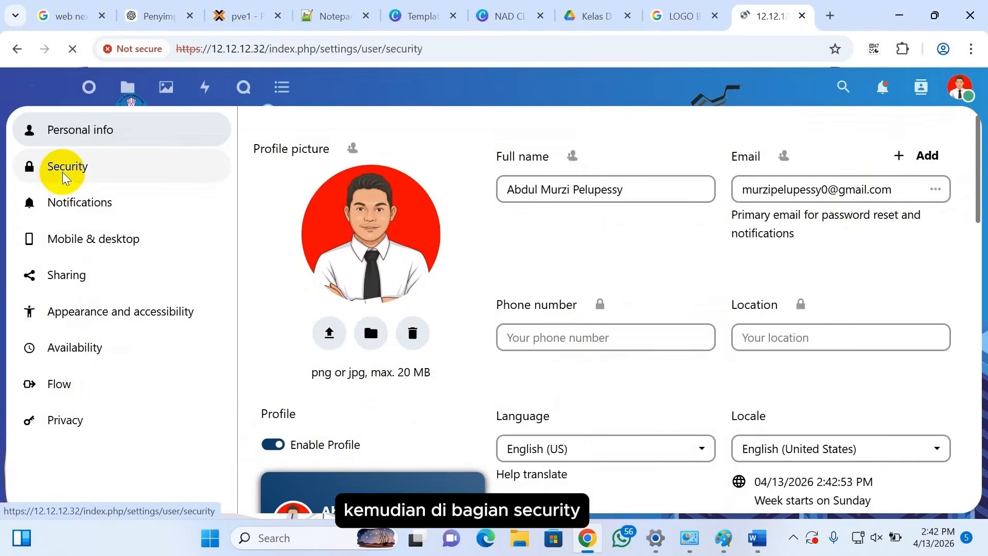
Step: Enter the current and new account passwords in Security and save the change
click(302, 200)
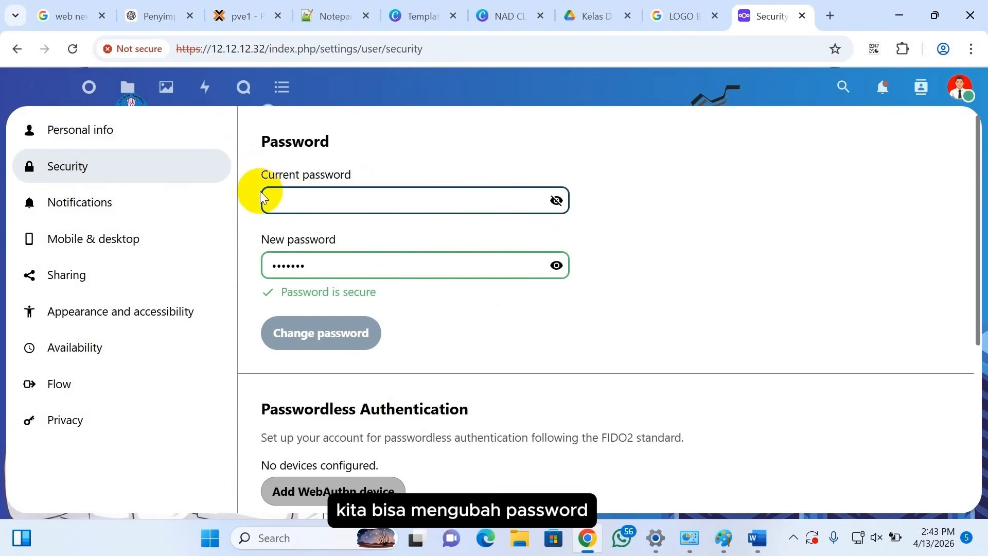
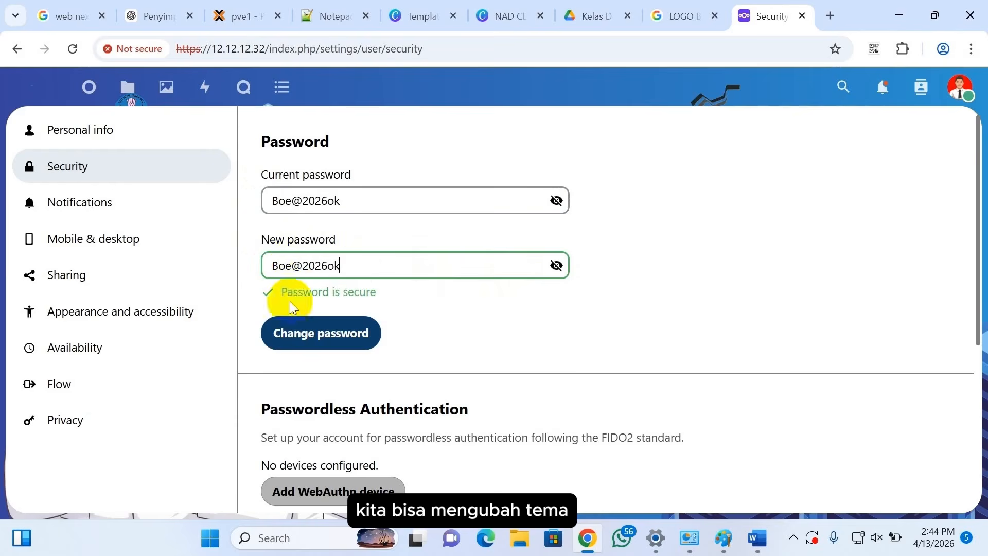
click(294, 334)
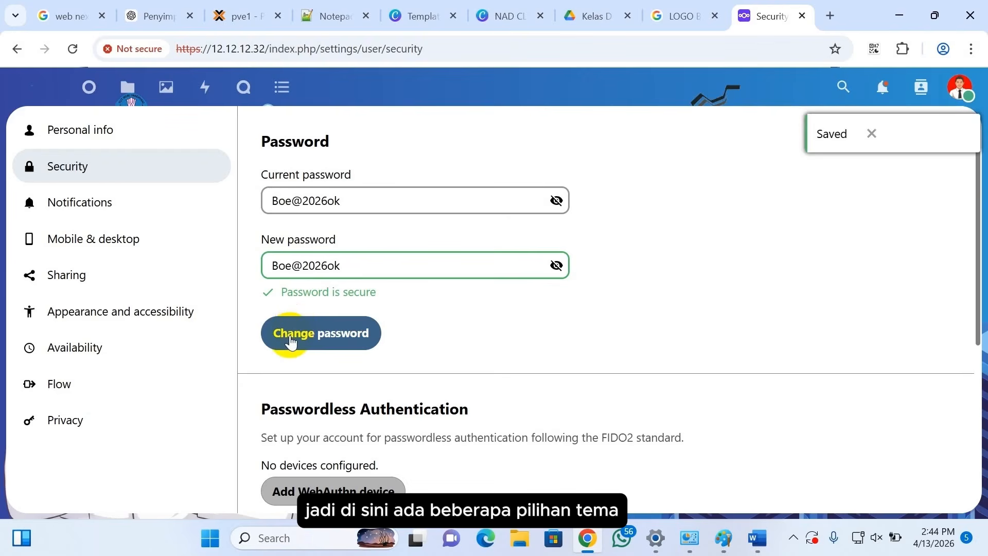
Step: Try the dark high contrast, dark, light and system default themes in Appearance settings
click(77, 311)
scroll(420, 325, down, 3)
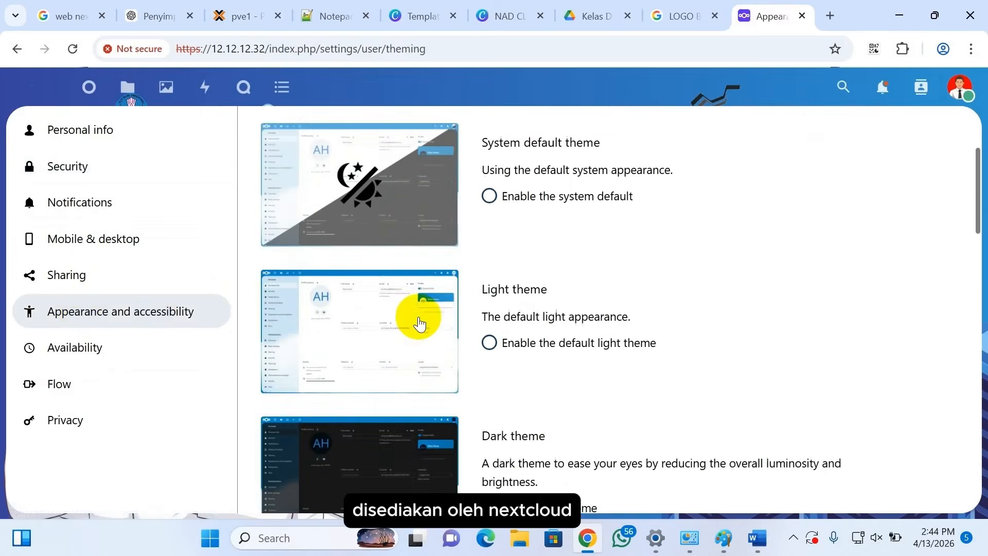
scroll(420, 325, down, 8)
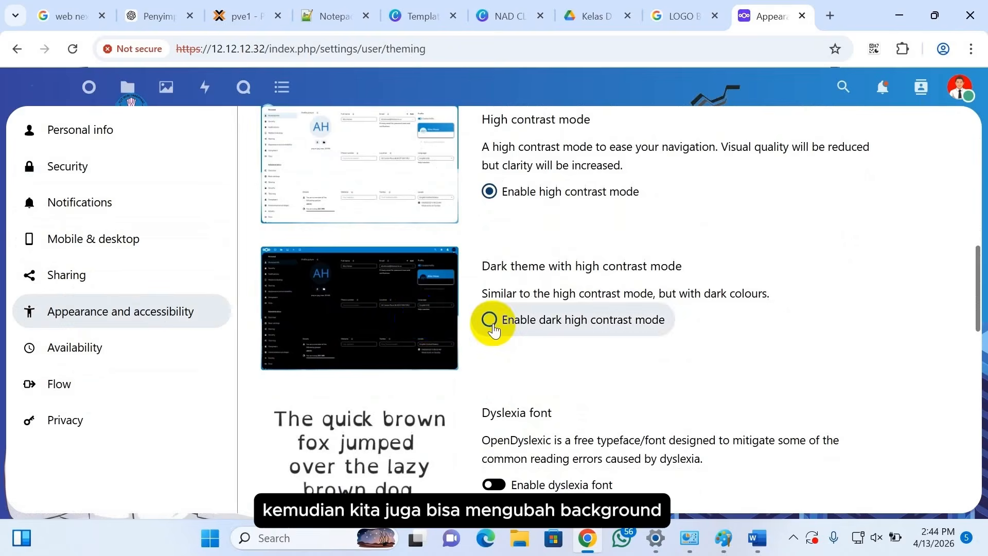
click(490, 321)
scroll(493, 309, up, 4)
click(489, 281)
scroll(494, 276, up, 3)
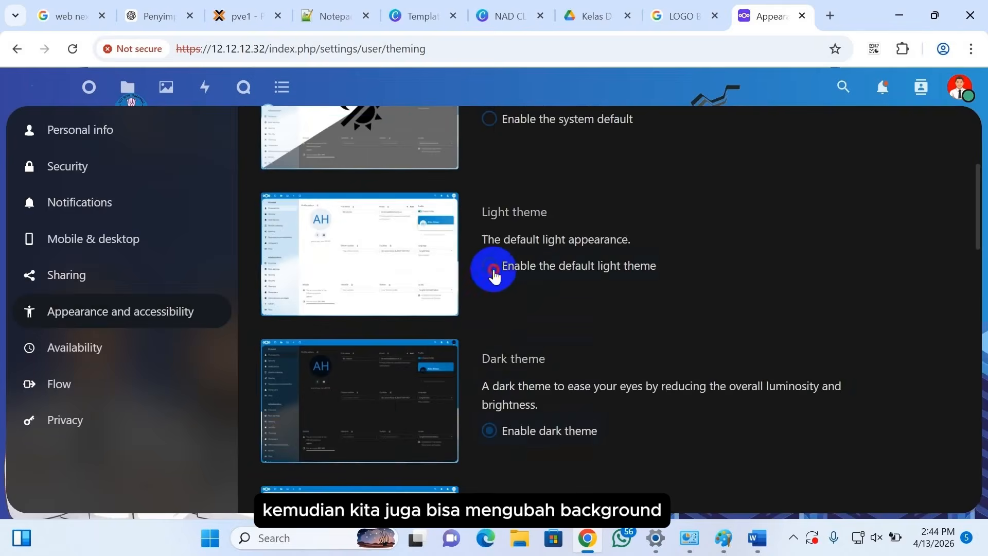
click(492, 267)
scroll(493, 273, up, 3)
click(489, 265)
scroll(492, 271, down, 6)
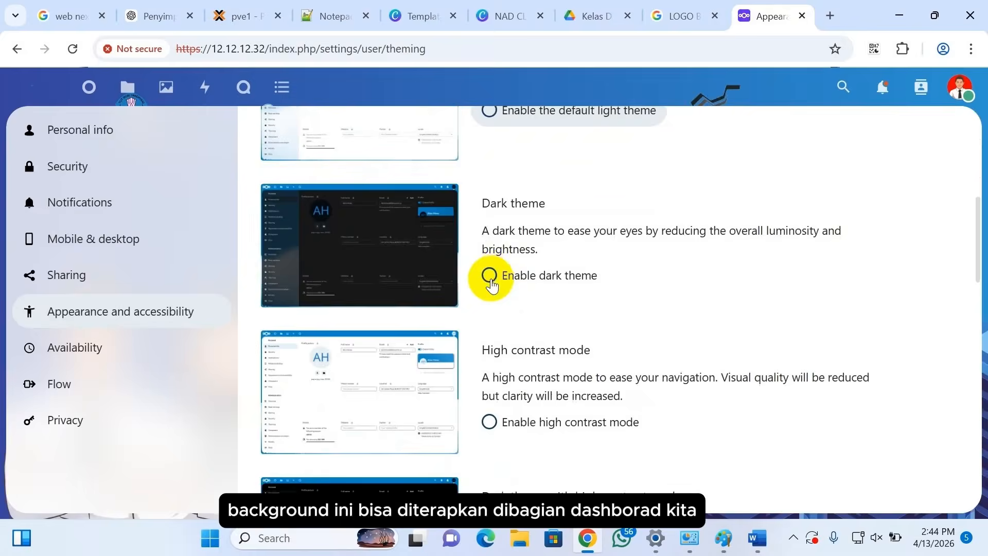
scroll(492, 284, down, 13)
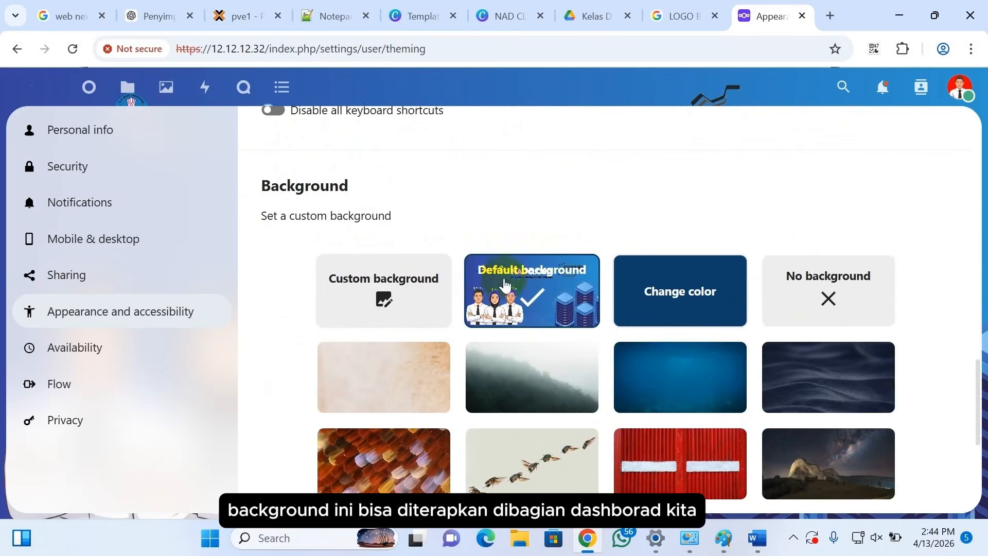
scroll(535, 308, down, 5)
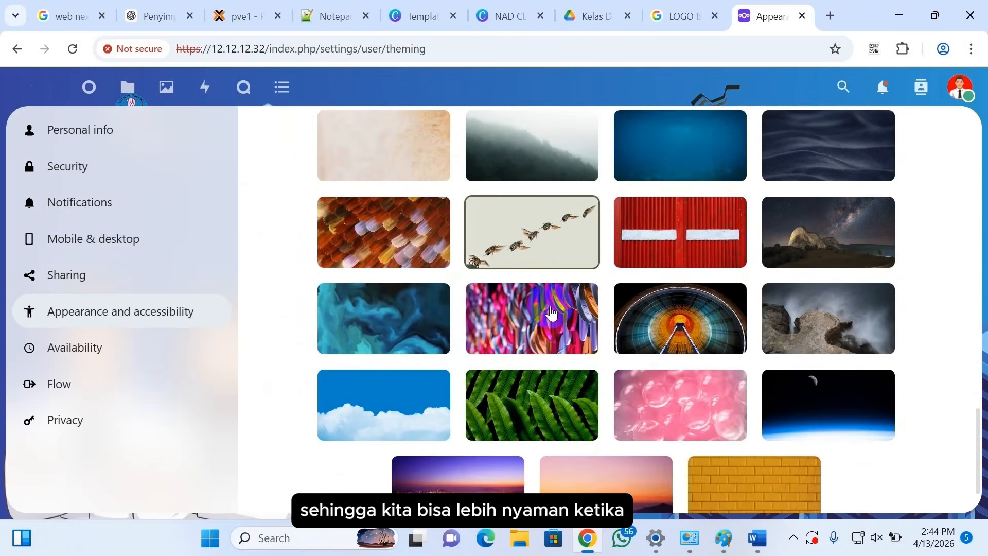
Step: Make the colourful abstract image the page background, then go to Files
click(551, 312)
scroll(551, 312, down, 1)
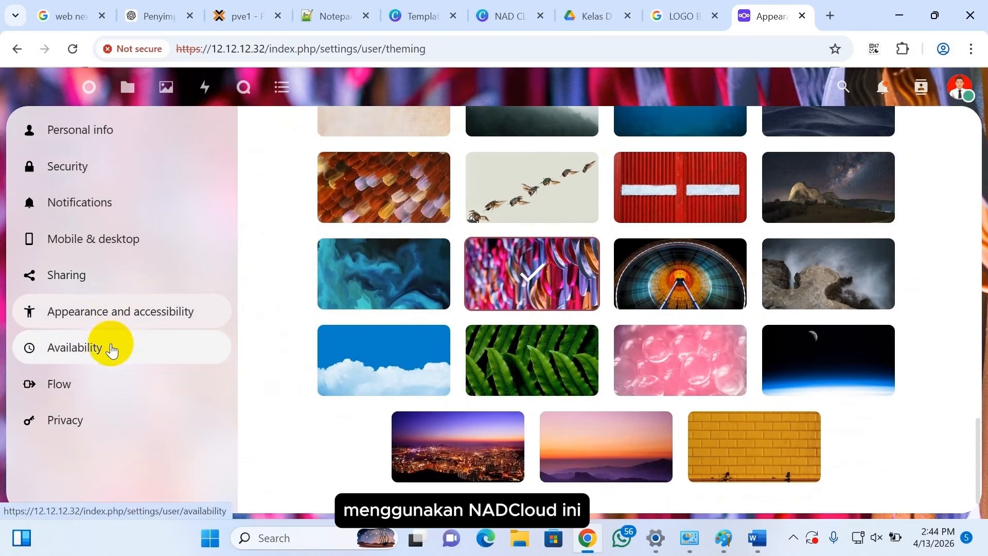
click(129, 89)
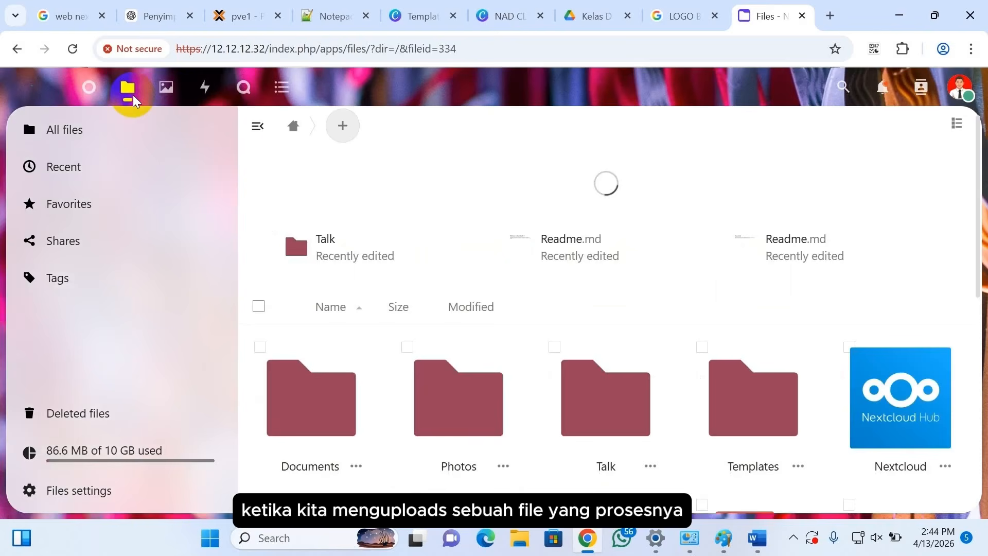
Step: Upload the Cisco Packet Tracer installer from its folder into Files
click(342, 127)
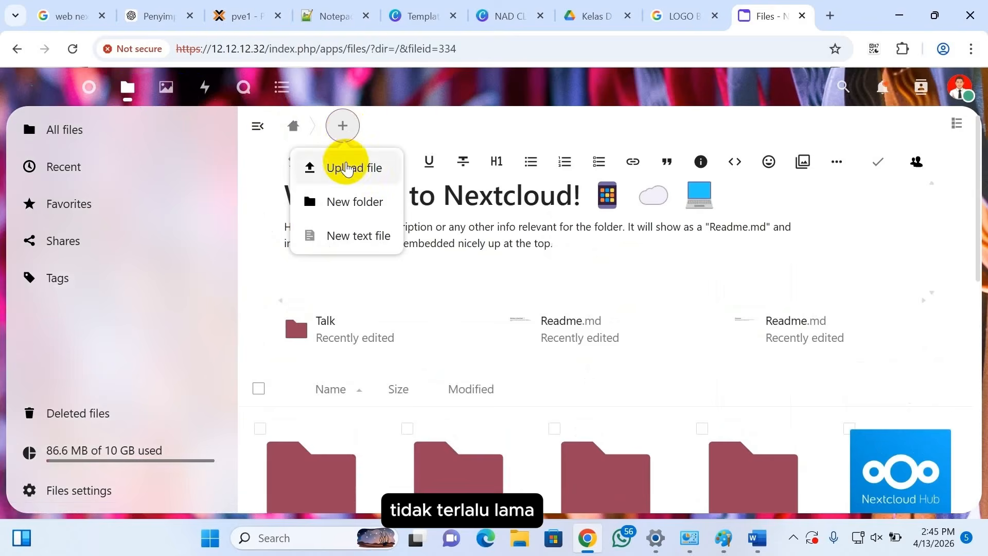
click(342, 166)
scroll(468, 323, down, 4)
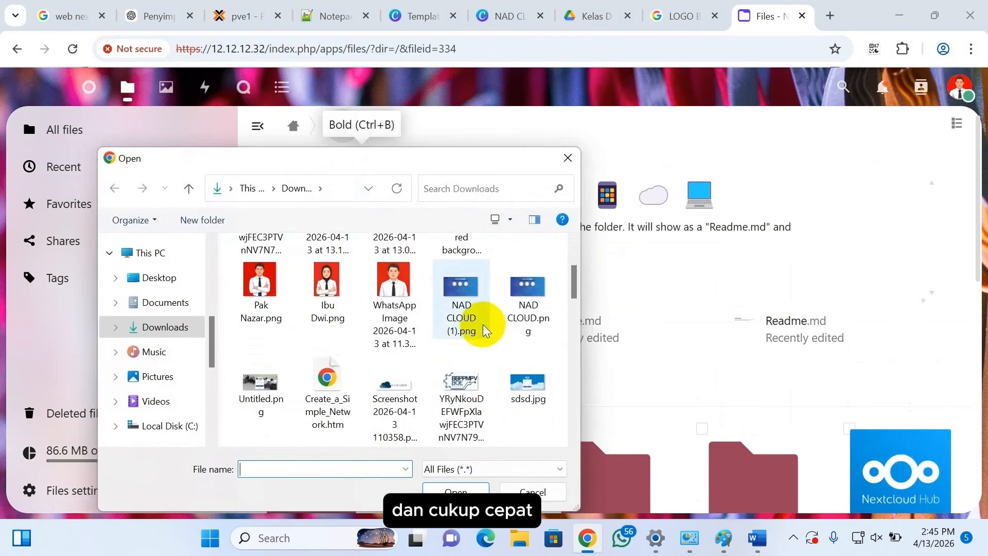
double_click(333, 385)
double_click(289, 280)
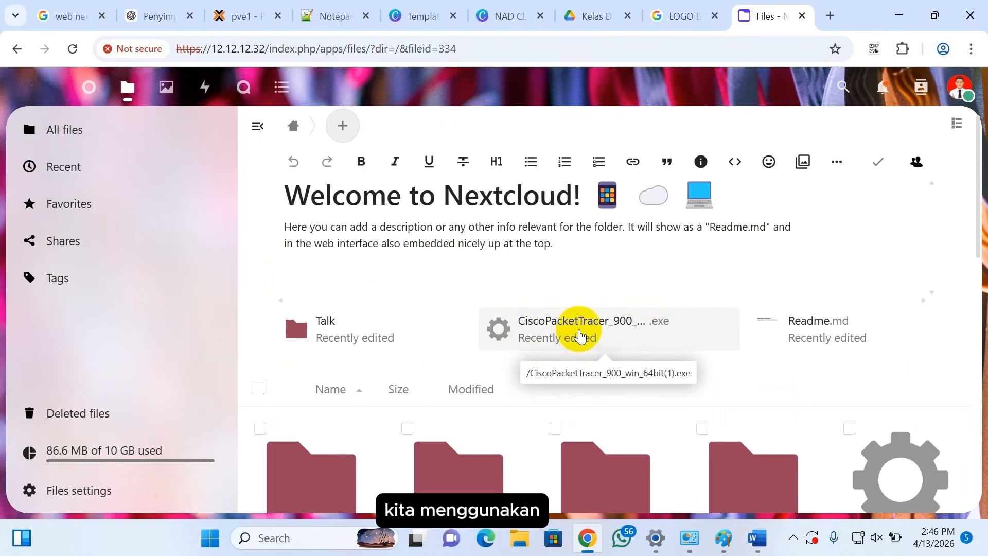
Step: Share the uploaded Cisco Packet Tracer installer with the suggested user
click(580, 336)
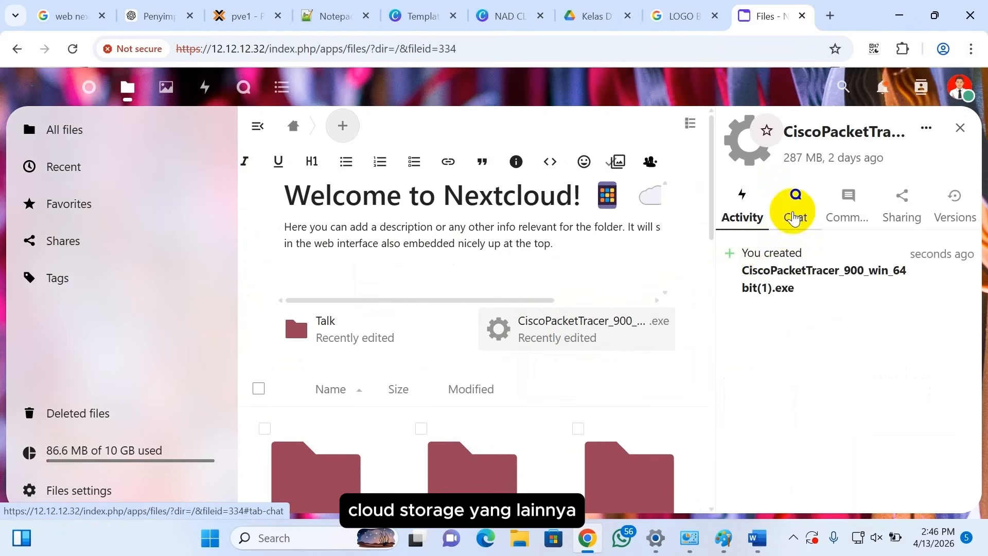
click(901, 206)
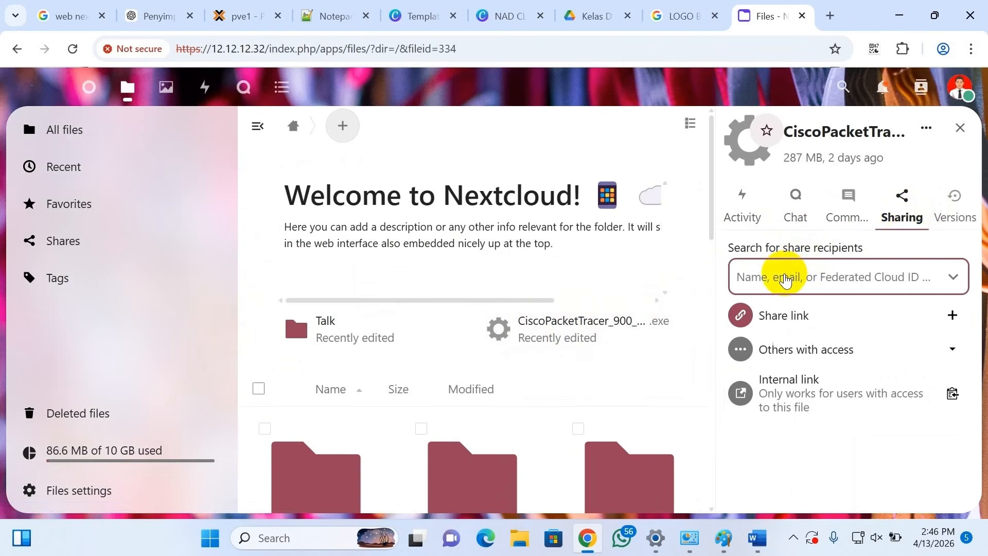
click(785, 280)
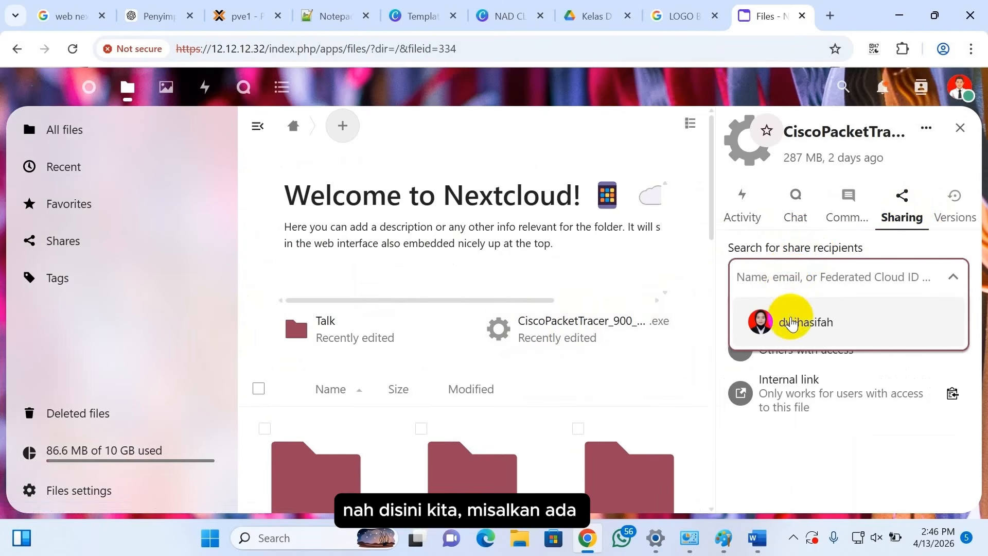
click(791, 322)
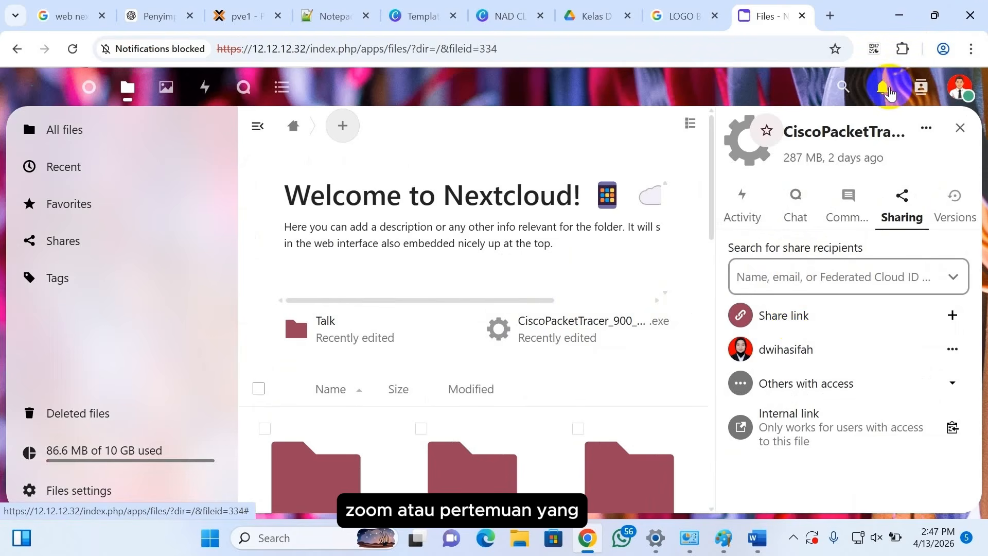
click(890, 94)
Step: Open the RAPAT GURU conversation from the invite, then start and join its call
click(910, 221)
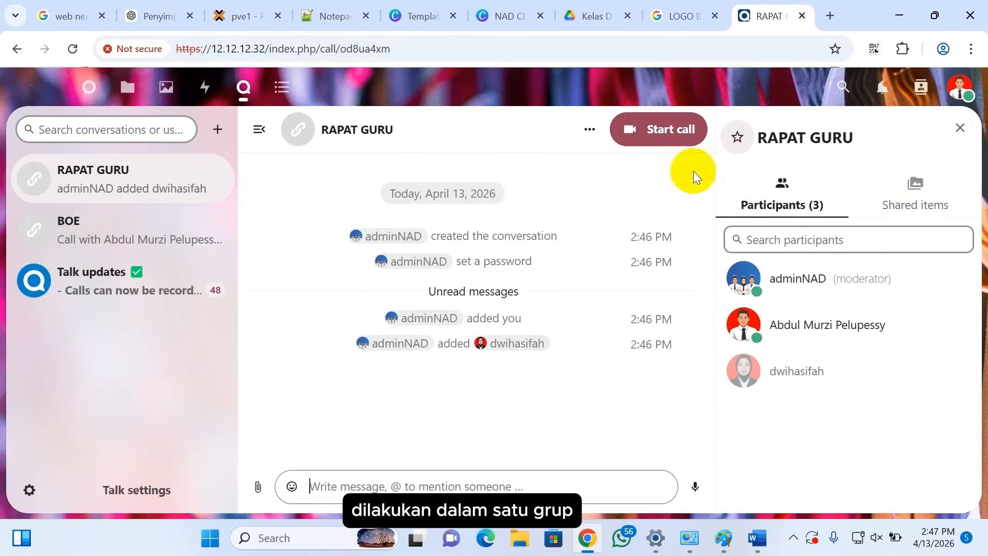
click(668, 129)
scroll(492, 464, down, 2)
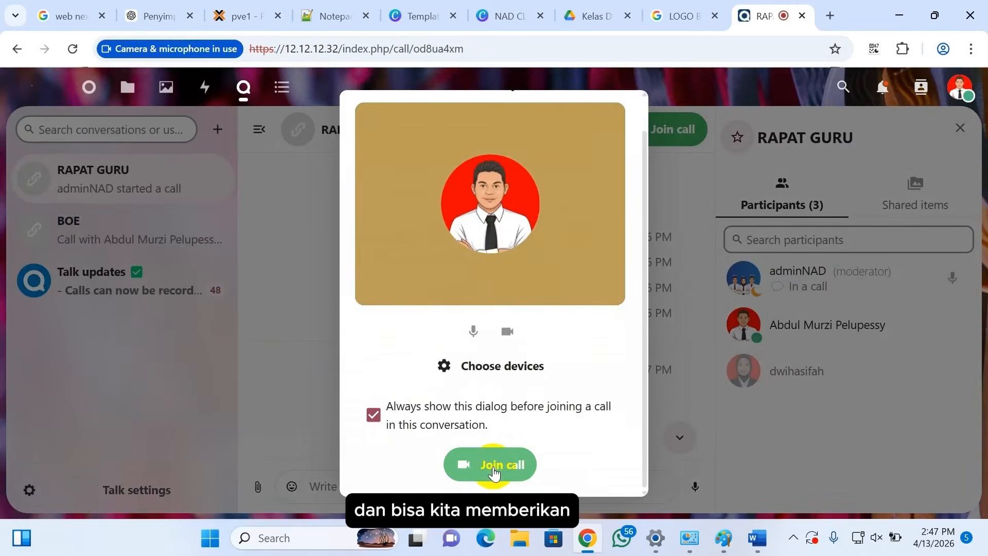
click(493, 466)
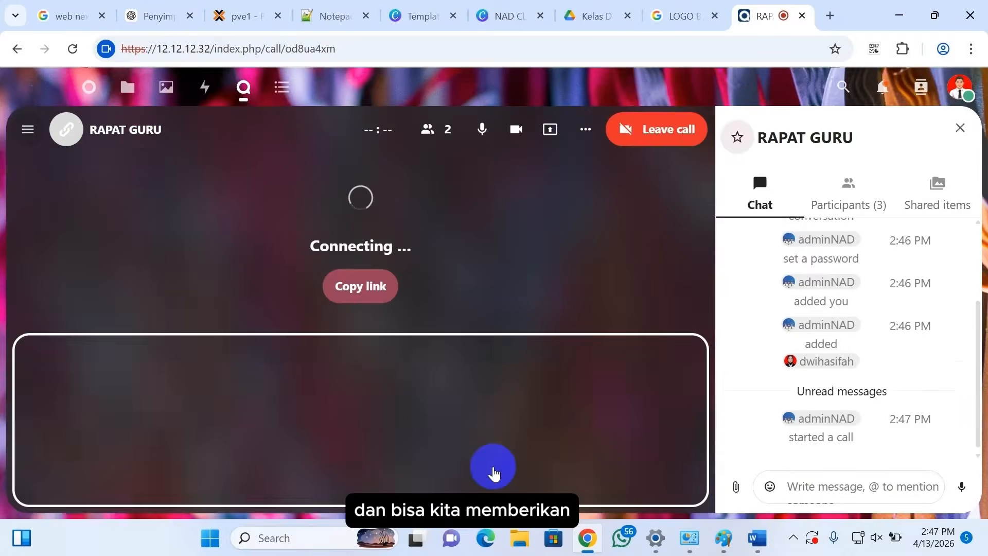
Step: Post 'hallo' in the RAPAT GURU chat
click(517, 129)
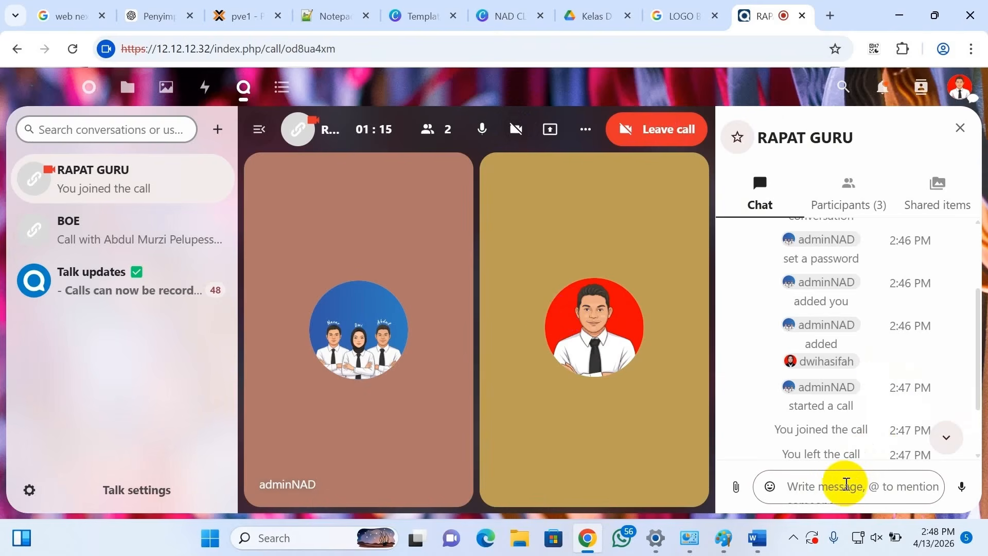
text(hallo)
key(Return)
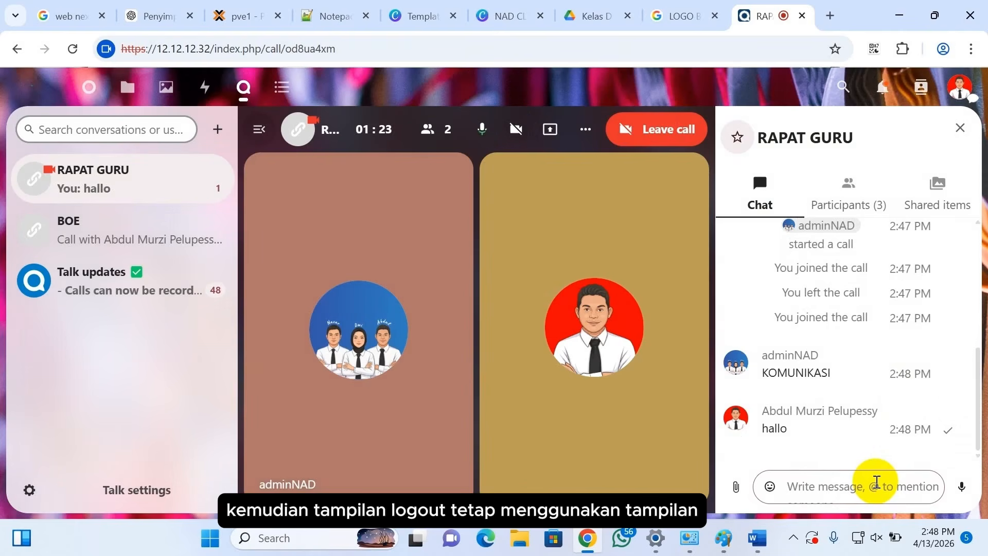
Step: Type 'iya pak' in the chat, then log out of NADCloud
text(iya pak)
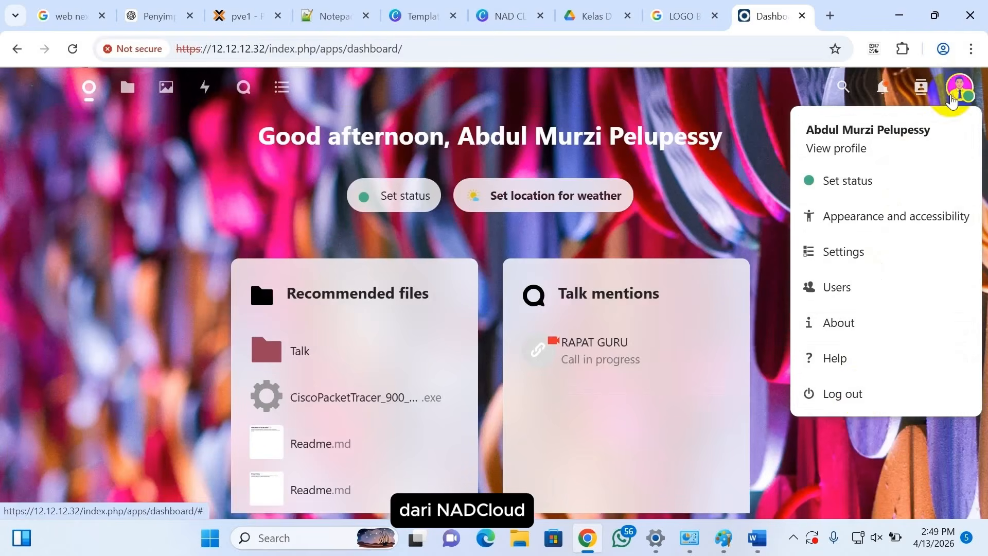
click(863, 399)
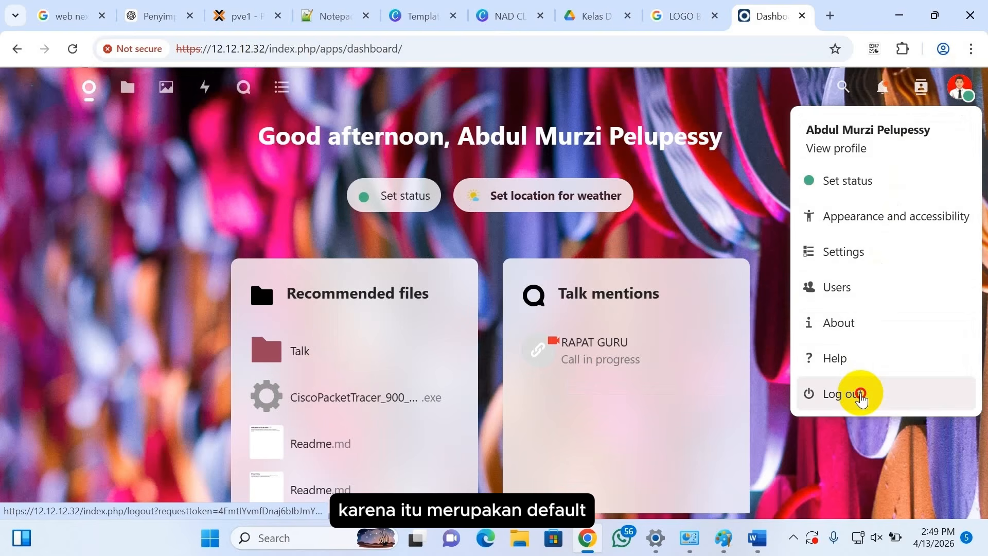